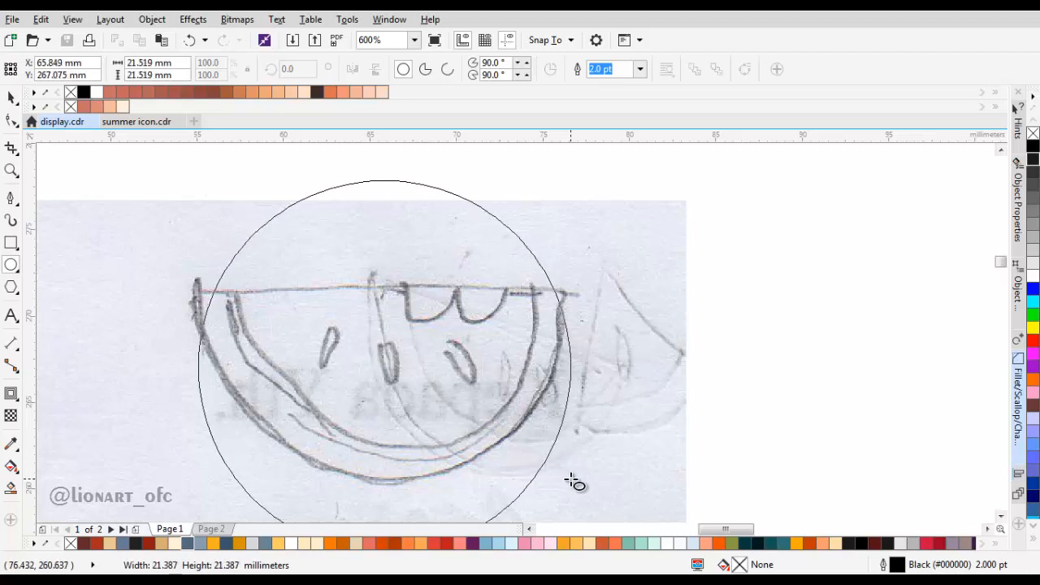
Centre the circle on the sketched slice's straight upper edge and scale it down to about 21.08 mm across.
key("space")
left_click_drag(537, 442, 524, 361)
scroll(543, 316, "down", 2)
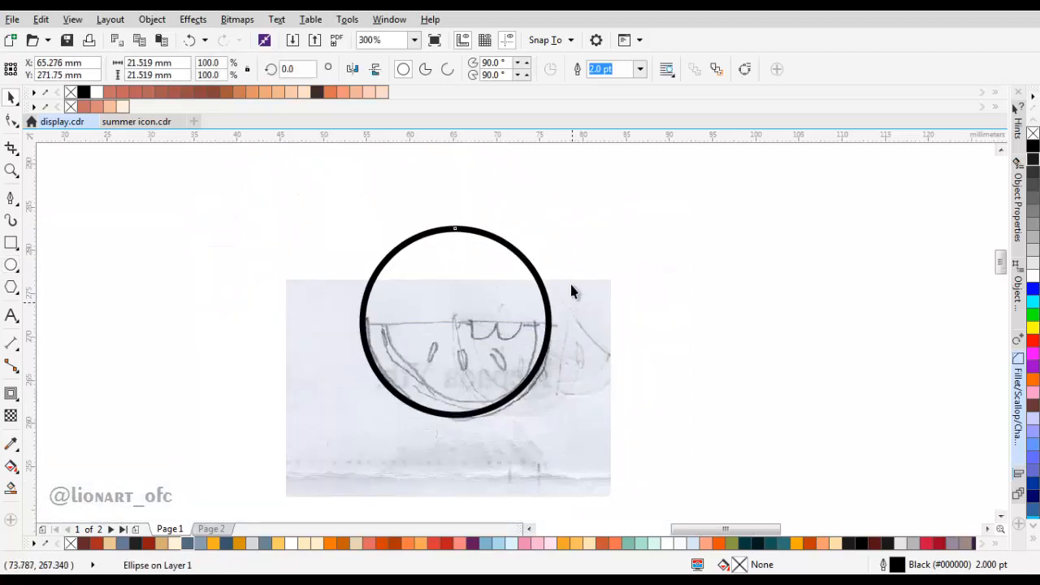
scroll(552, 272, "up", 2)
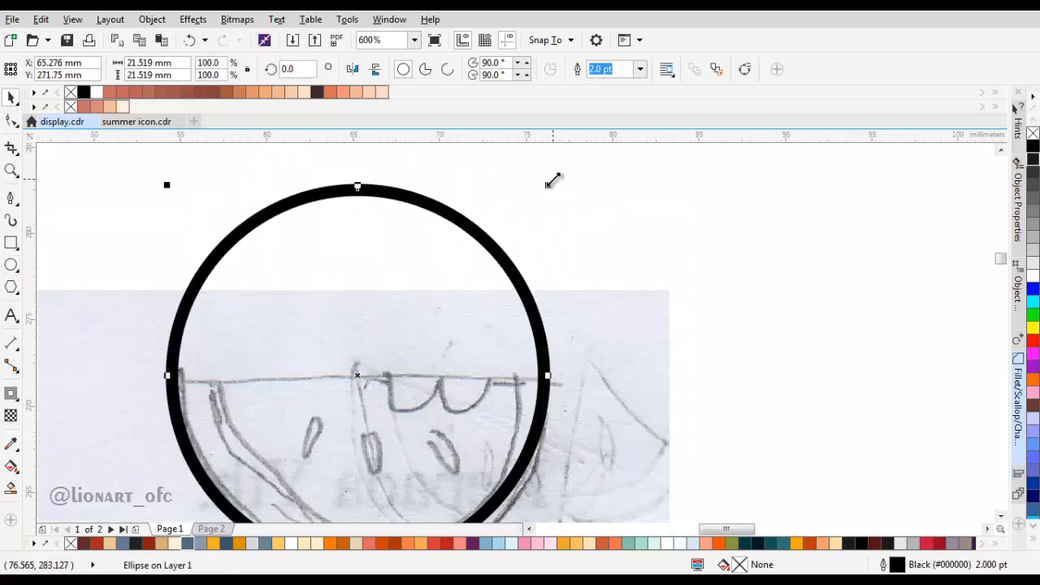
left_click_drag(554, 180, 549, 184)
scroll(542, 247, "down", 2)
left_click(600, 297)
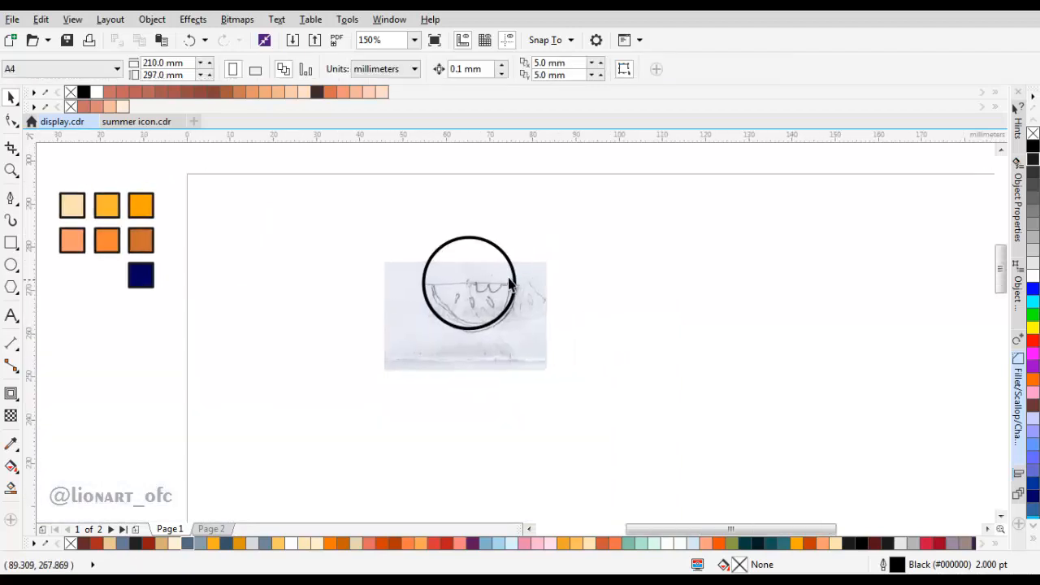
Draw a rectangle about 37.4 by 12.7 mm covering the circle's upper half, with its lower edge along the sketched straight line.
scroll(509, 283, "up", 2)
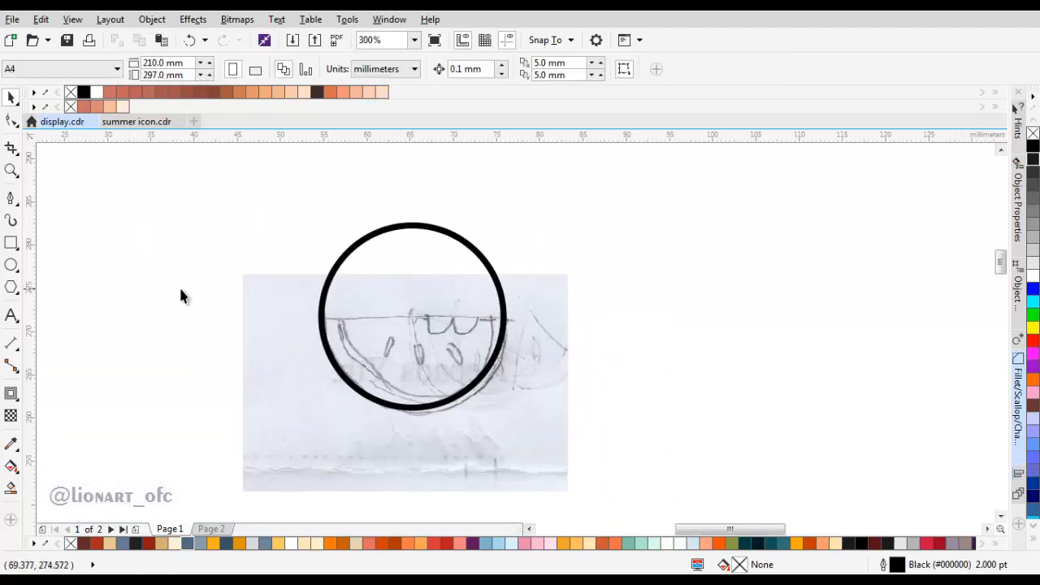
left_click(10, 244)
left_click_drag(249, 208, 576, 322)
key("space")
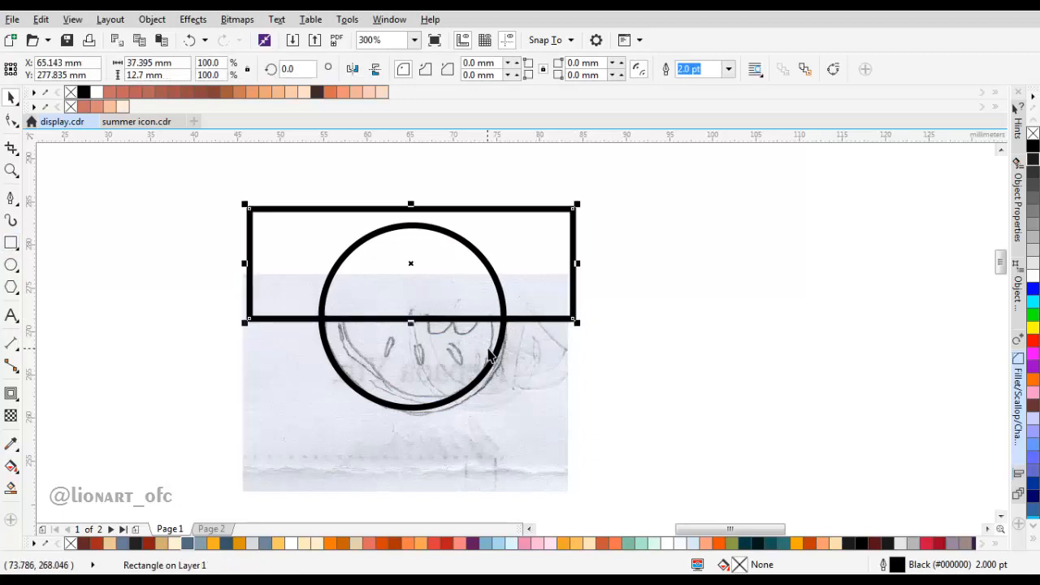
Add a one-step inside contour to the circle with a 2 mm offset.
left_click(487, 369)
scroll(471, 346, "up", 2)
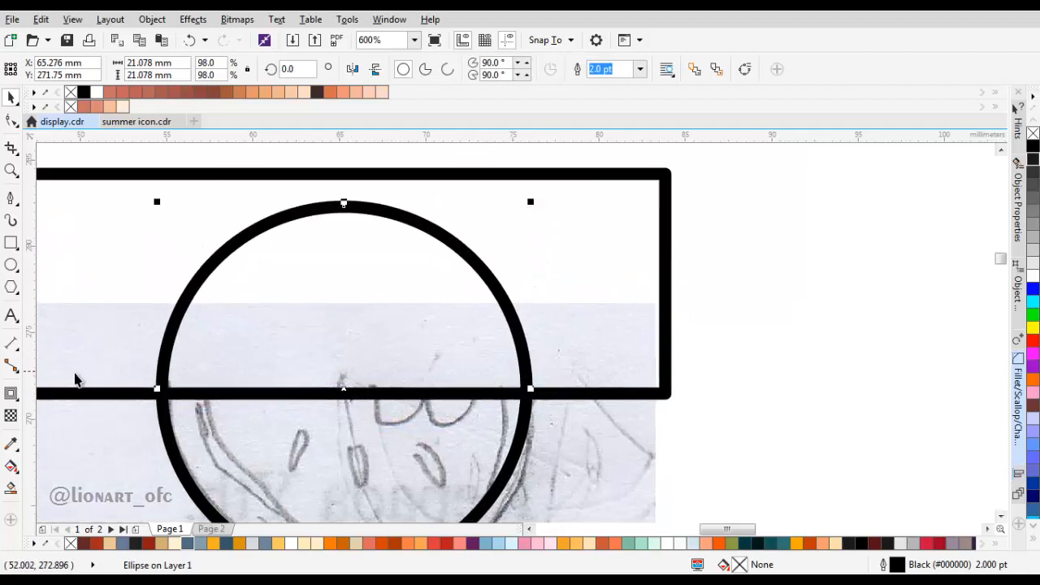
left_click(11, 393)
mouse_move(515, 255)
left_mouse_down()
mouse_move(493, 272)
mouse_move(517, 254)
left_mouse_up()
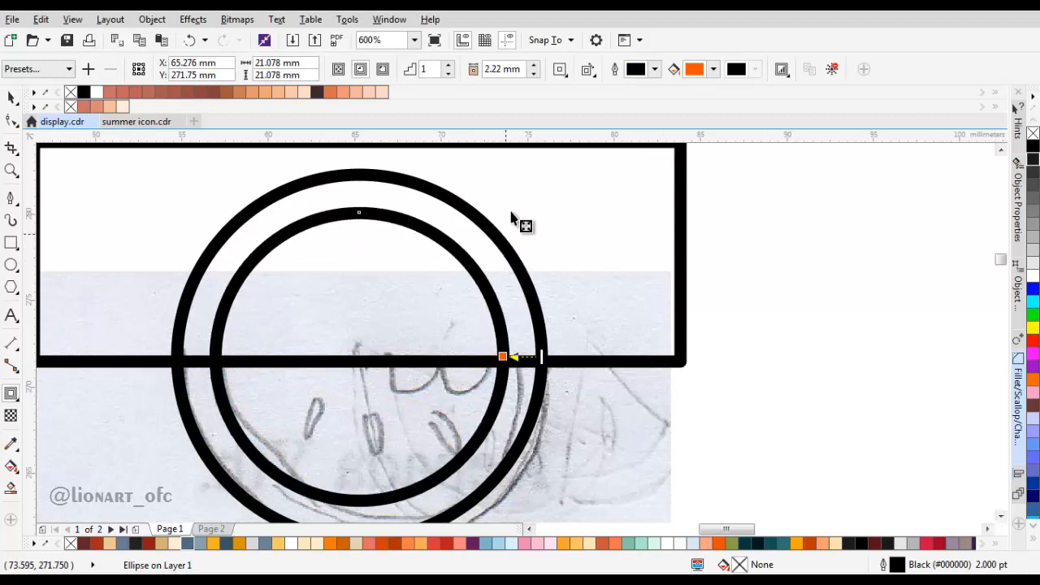
left_click(510, 70)
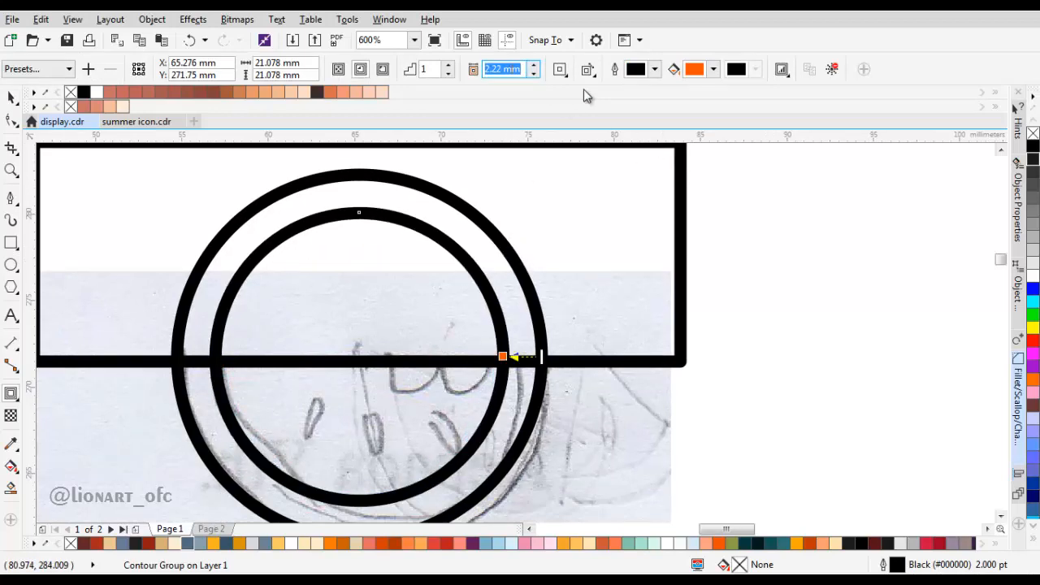
type("2")
key("Return")
scroll(555, 197, "down", 2)
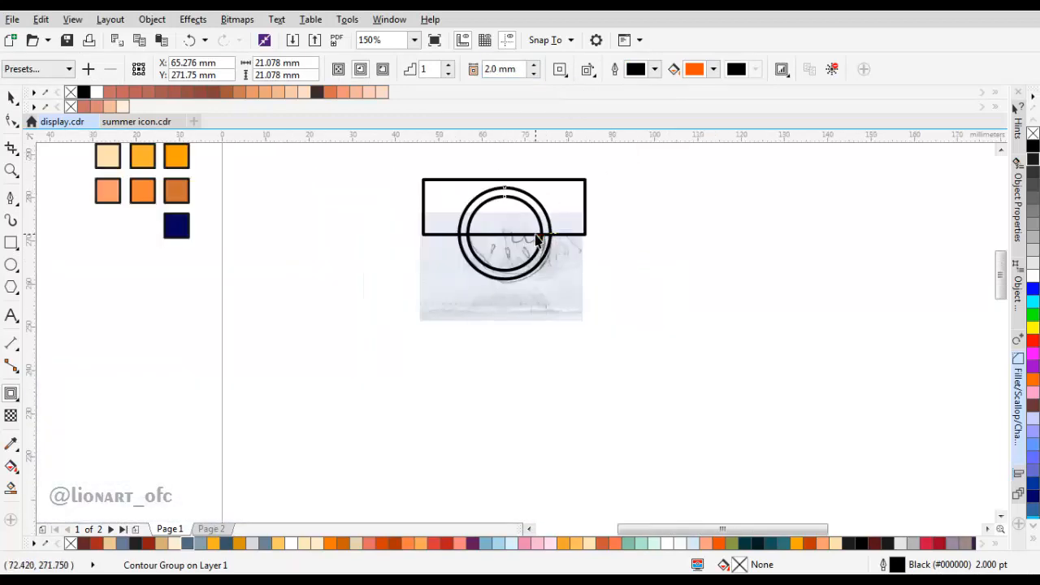
key("space")
scroll(571, 200, "up", 1)
left_click(571, 201)
left_click(504, 298, "shift")
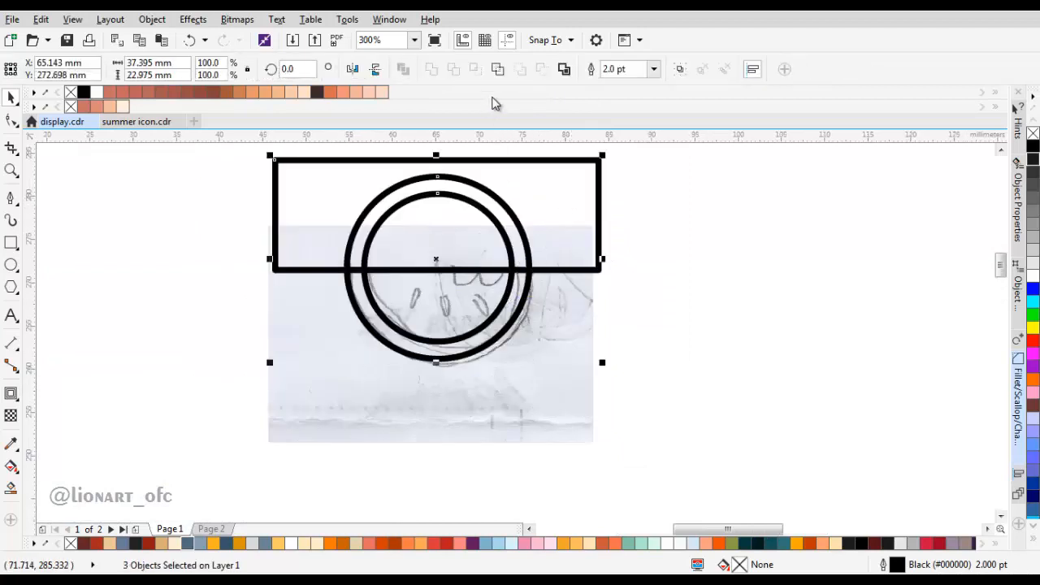
left_click(514, 270)
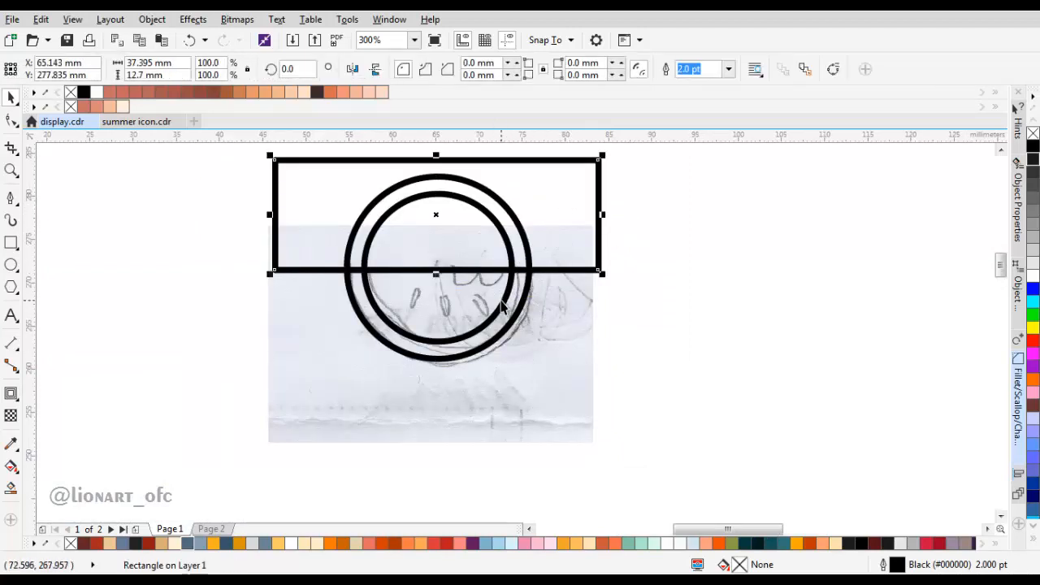
Break the contour group apart into two separate concentric circles.
left_click(511, 299)
right_click(519, 302)
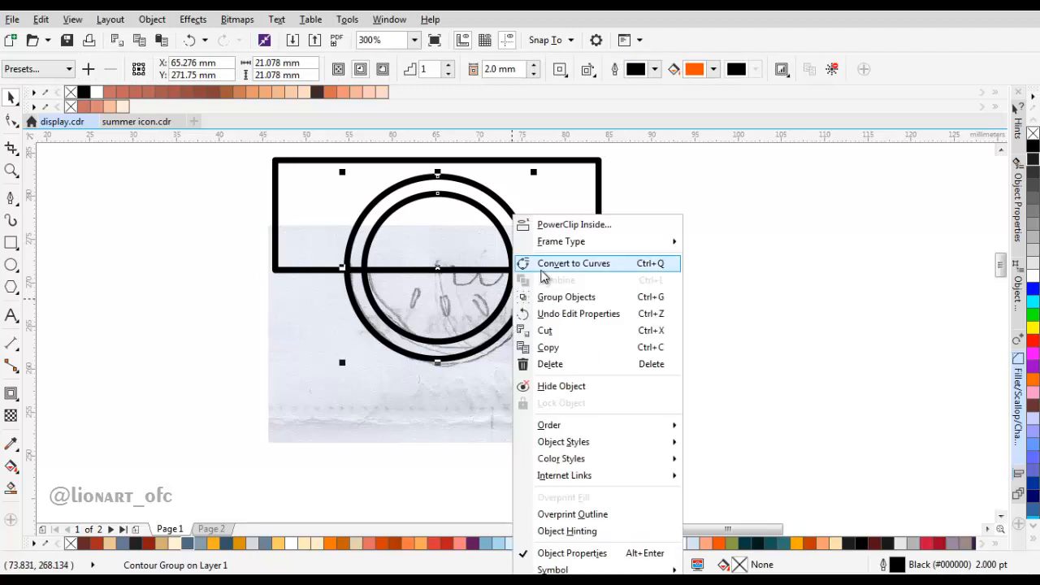
key("Escape")
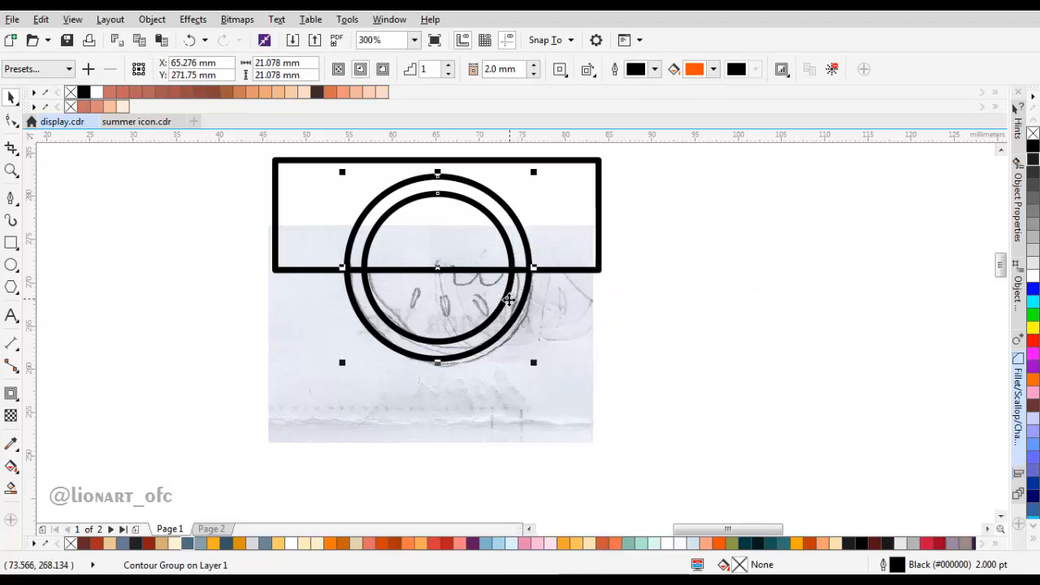
left_click(513, 299)
left_click(512, 299)
left_click(492, 304)
left_click(491, 307)
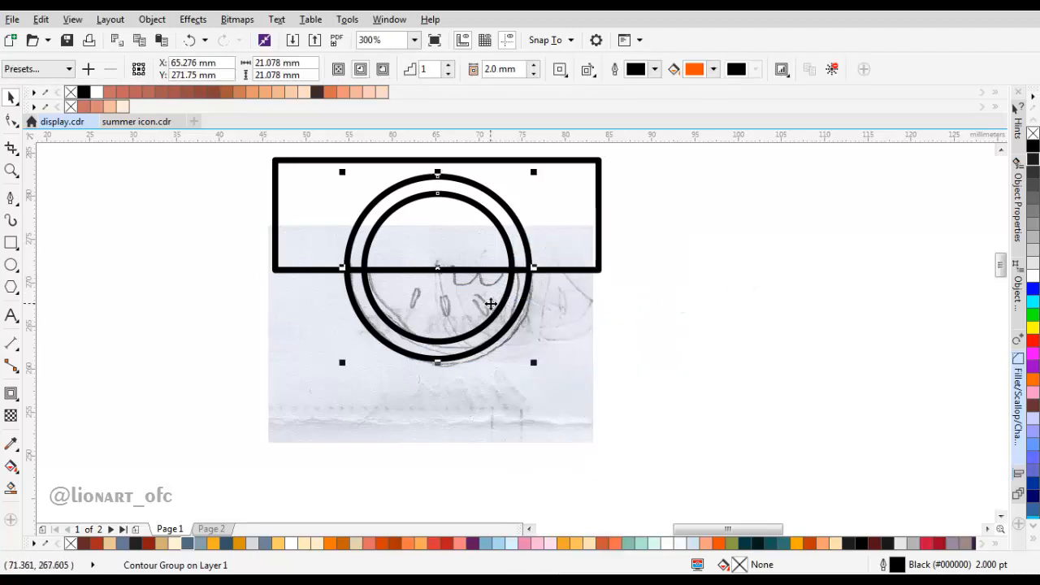
right_click(494, 309)
key("Escape")
left_click(612, 235)
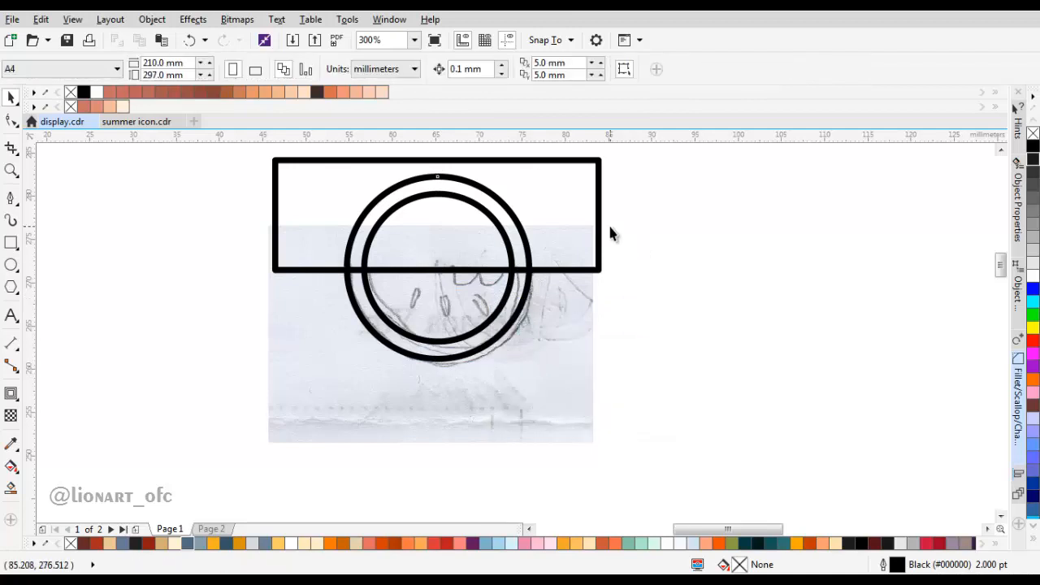
Trim away the inner circle's upper half with the rectangle, keeping the rectangle in its place.
left_click(575, 260)
left_click(509, 319, "shift")
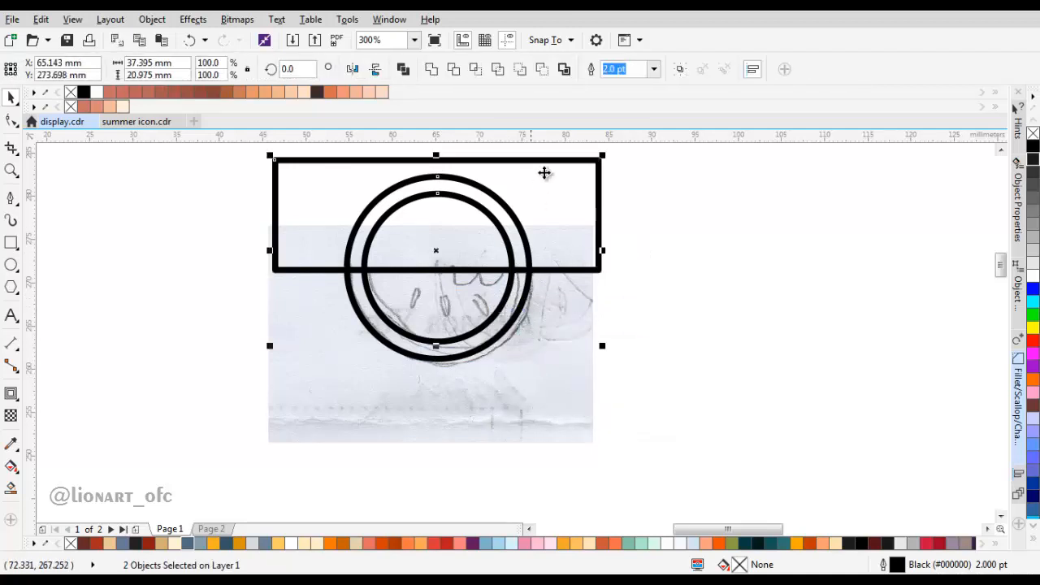
left_click(455, 72)
left_click_drag(516, 189, 751, 200)
key("ctrl+z")
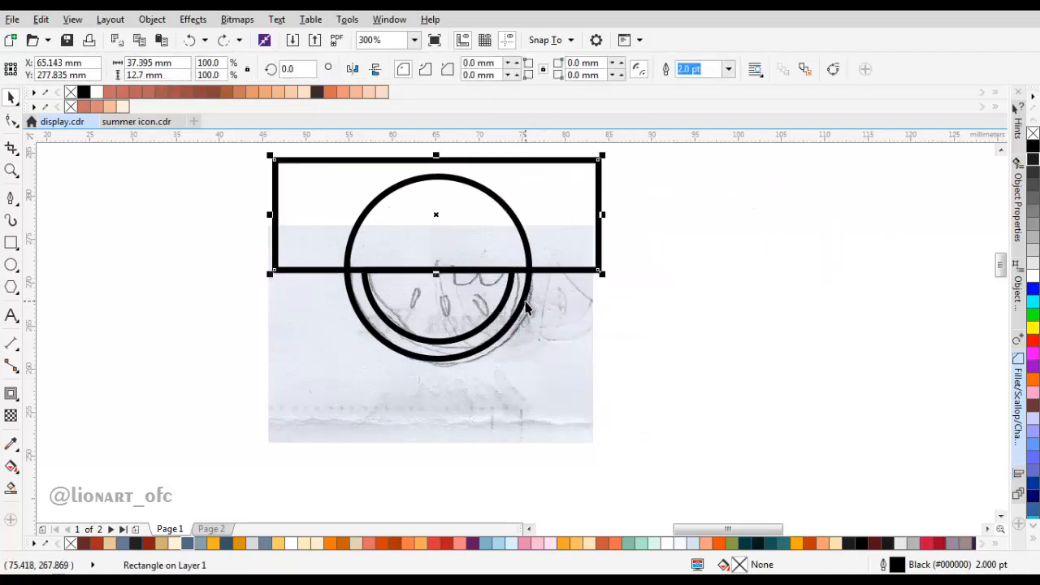
Trim away the outer circle's upper half with the rectangle, then delete the rectangle.
left_click(525, 308, "shift")
left_click(456, 71)
left_click_drag(529, 199, 740, 210)
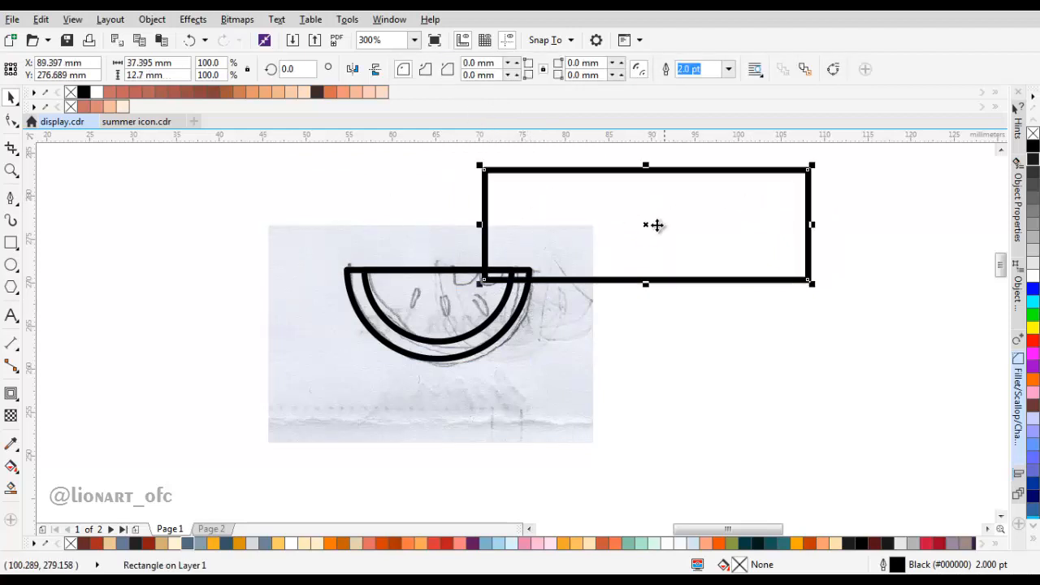
key("Delete")
scroll(644, 230, "down", 1)
scroll(625, 238, "up", 1)
scroll(562, 277, "down", 1)
scroll(562, 277, "up", 2)
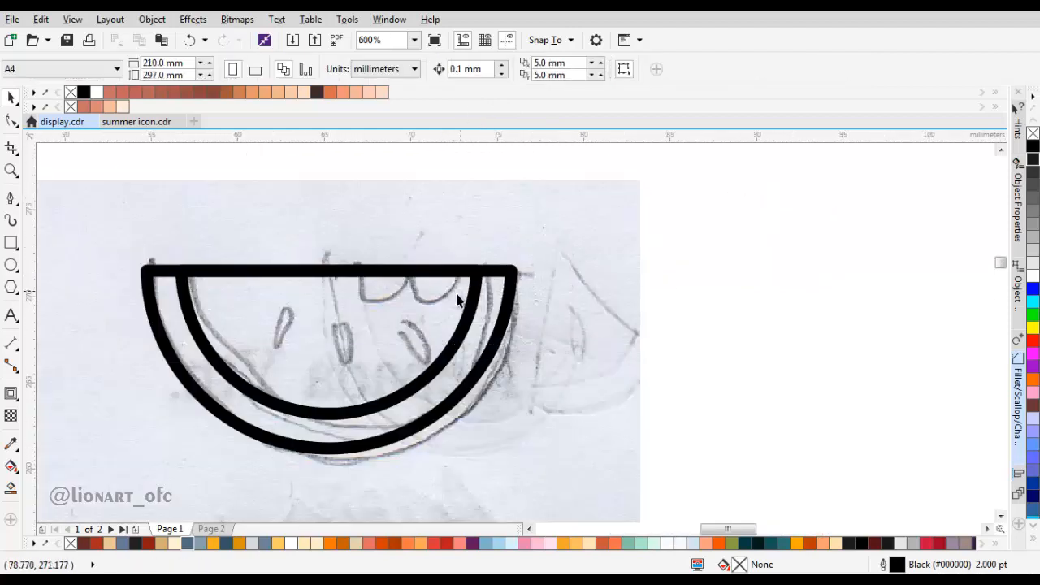
Save the document and examine how the half-circle slice outline fits over the pencil sketch.
key("ctrl+s")
left_click_drag(398, 301, 494, 281)
left_click_drag(415, 280, 436, 266)
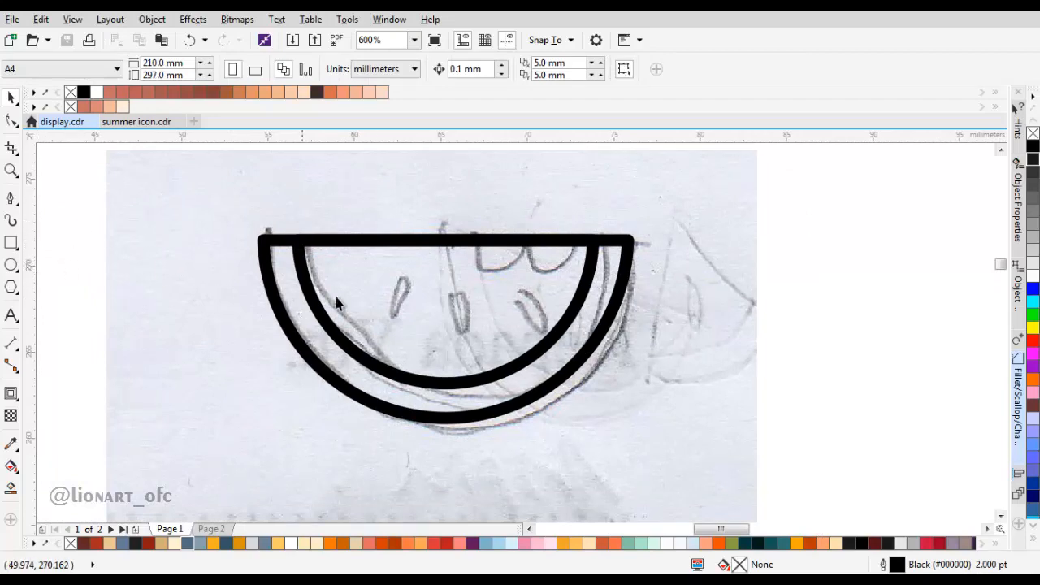
scroll(376, 304, "down", 5)
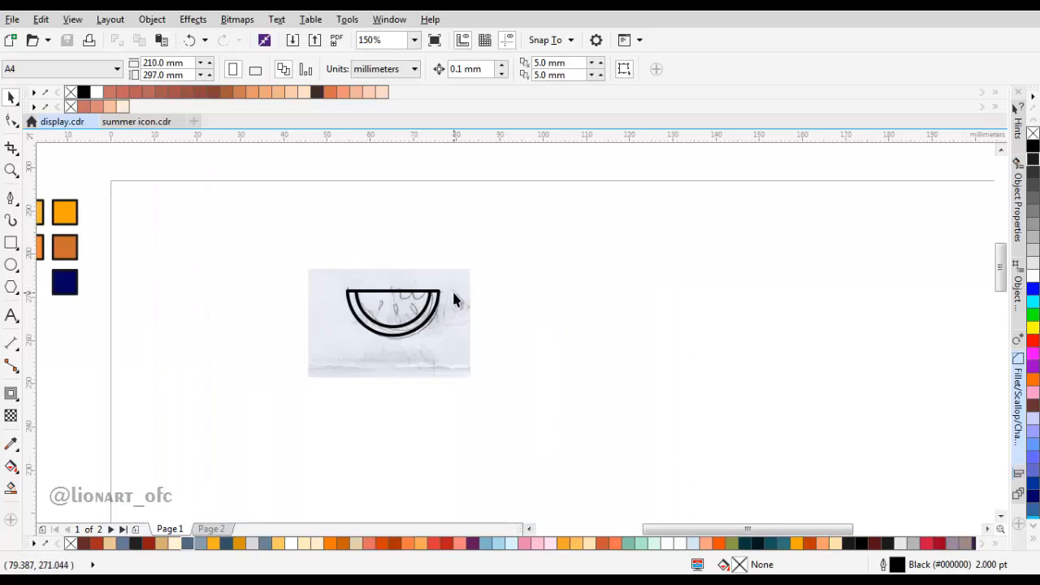
scroll(455, 300, "down", 2)
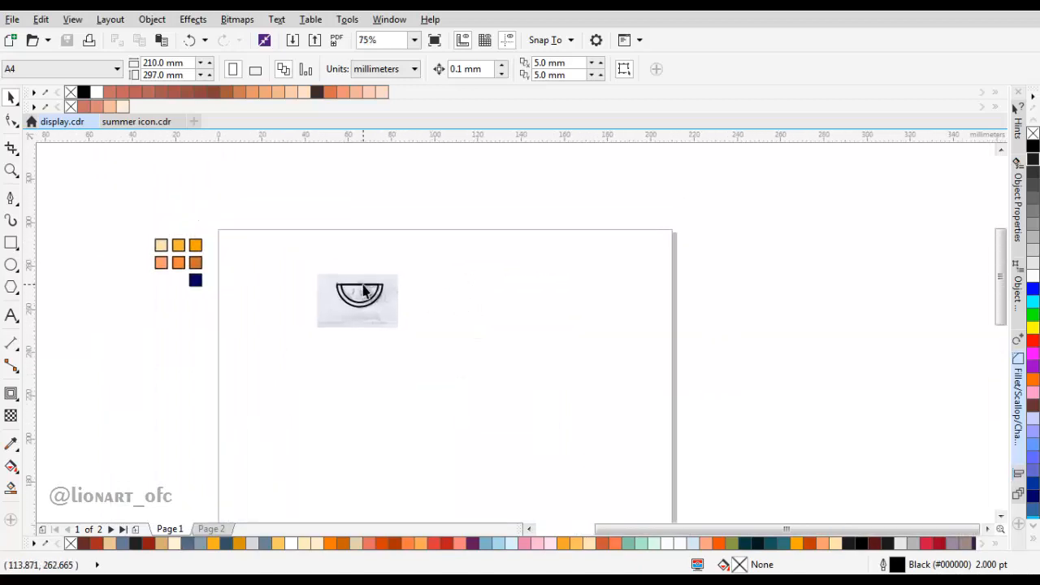
scroll(345, 322, "up", 4)
scroll(344, 322, "up", 2)
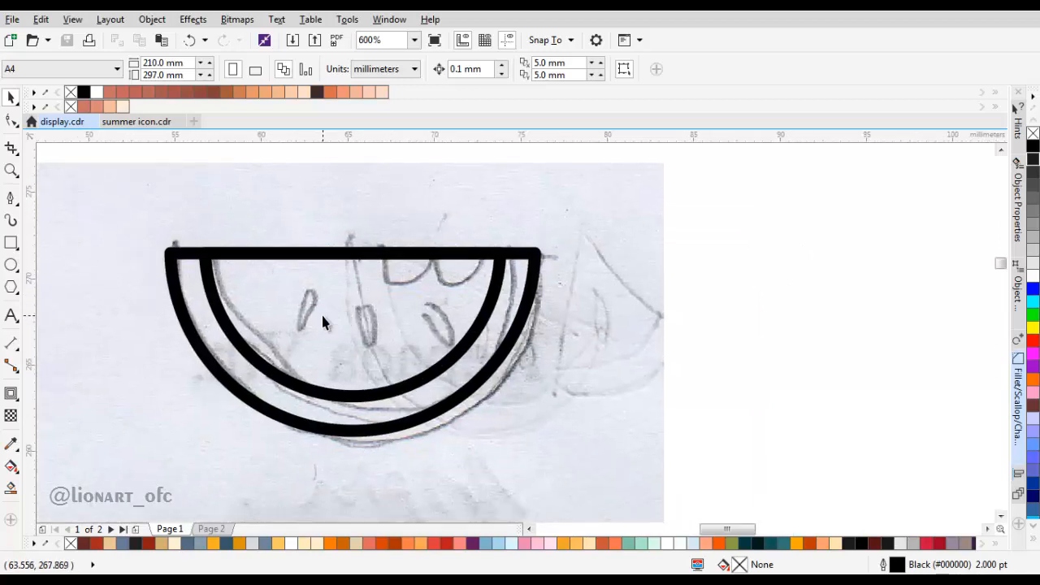
left_click_drag(323, 315, 346, 321)
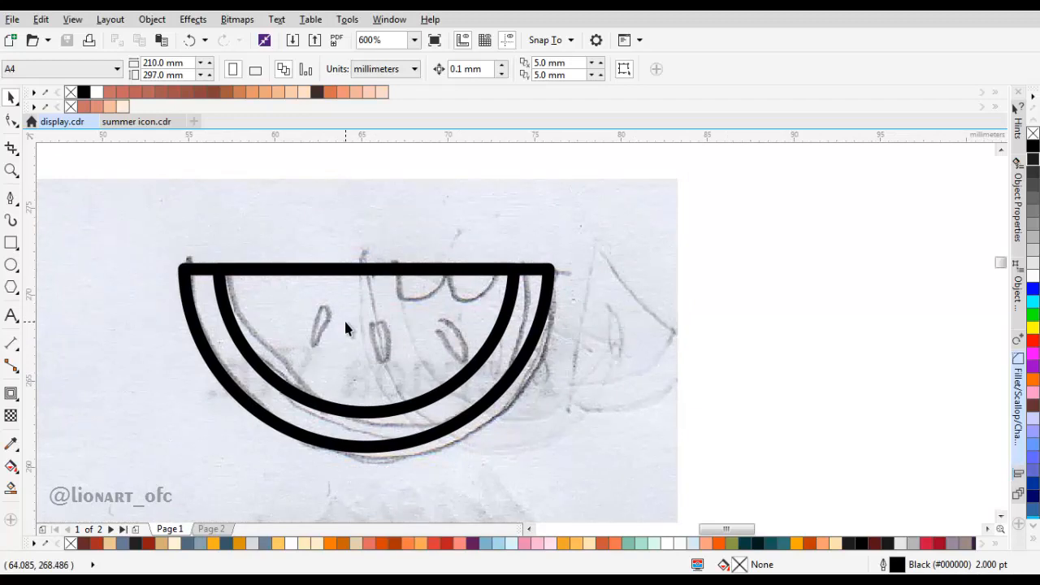
Undo the rectangle's deletion and the trims of both circles, and clear the selection.
key("ctrl+z")
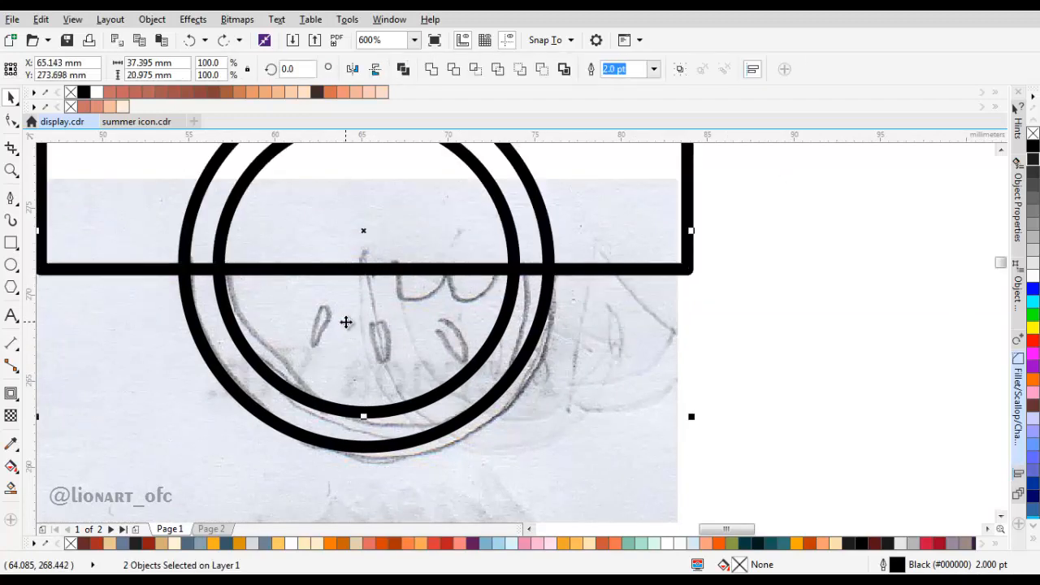
scroll(469, 359, "down", 2)
left_click(539, 327)
scroll(449, 354, "up", 2)
left_click_drag(625, 258, 512, 299)
scroll(513, 299, "down", 1)
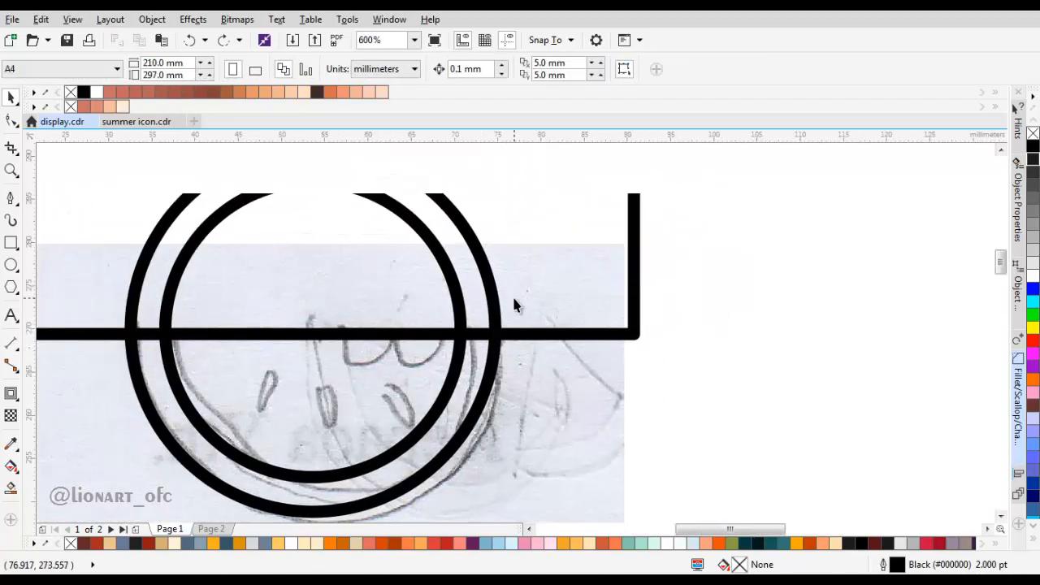
Move the rectangle off the circles into the empty space beside the sketch, at about X 109.6 mm, Y 277.9 mm.
left_click(430, 258)
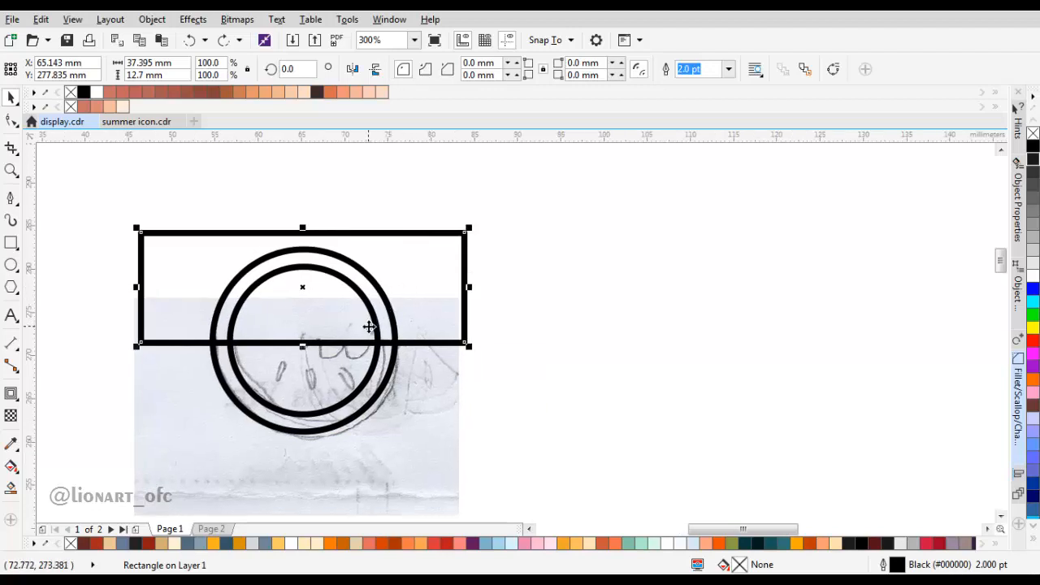
left_click_drag(411, 280, 795, 278)
scroll(565, 291, "down", 1)
scroll(497, 320, "up", 1)
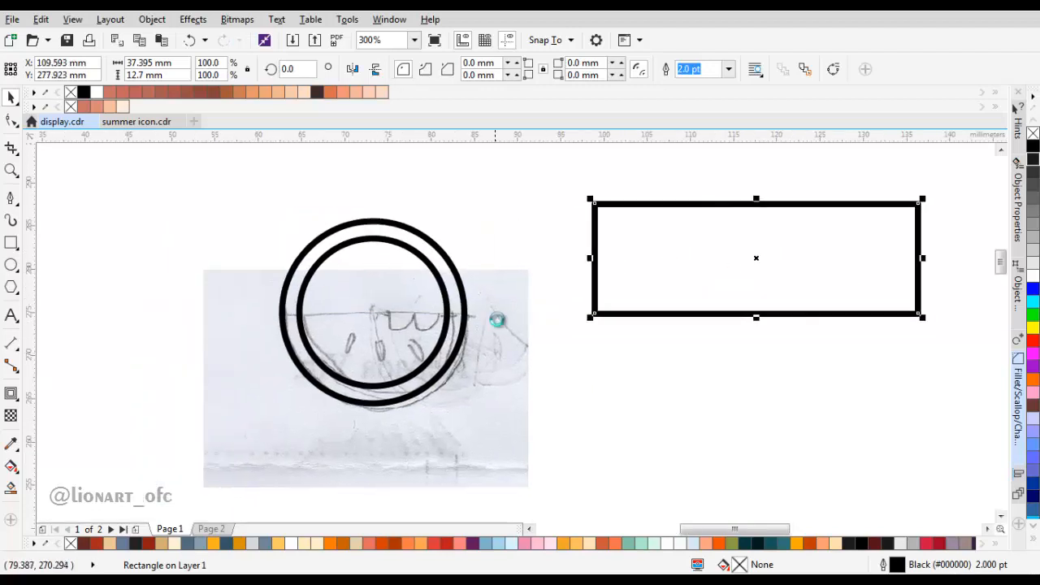
scroll(423, 299, "down", 1)
left_click_drag(445, 331, 551, 332)
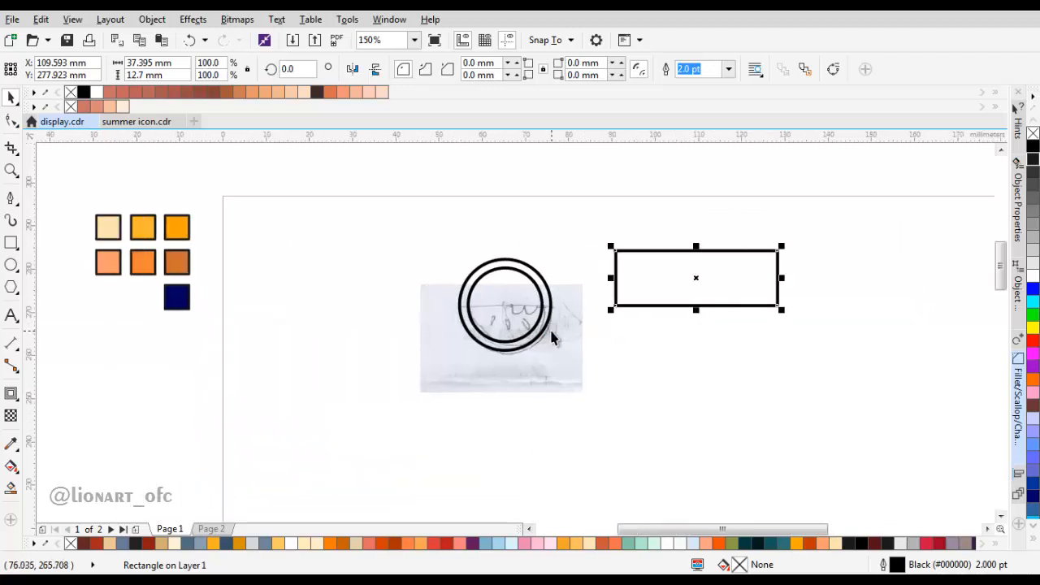
scroll(551, 335, "up", 1)
key("Escape")
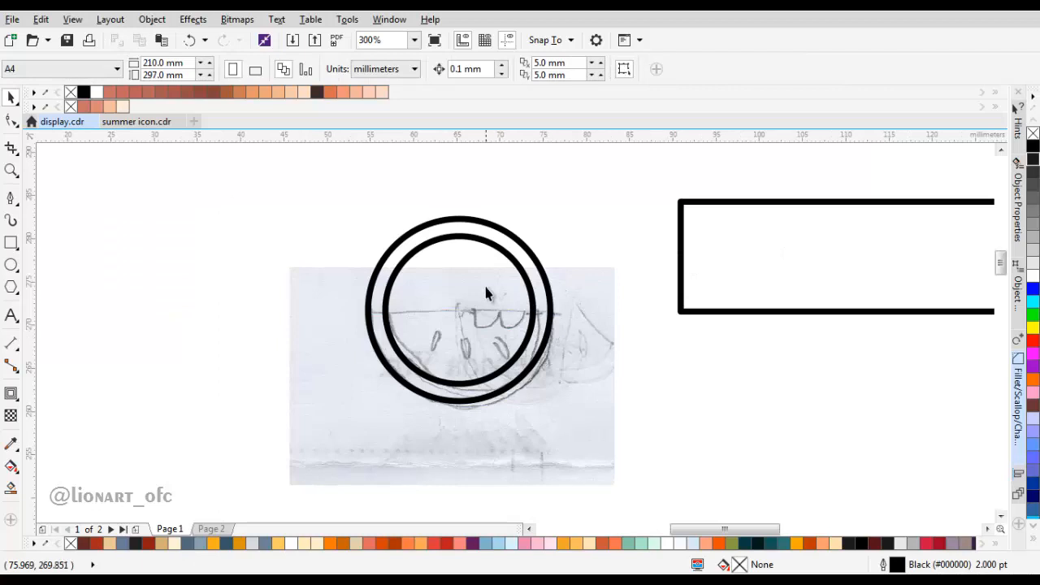
Scale the inner circle down about its centre to about 16.6 mm across.
left_click(539, 246)
scroll(538, 246, "up", 1)
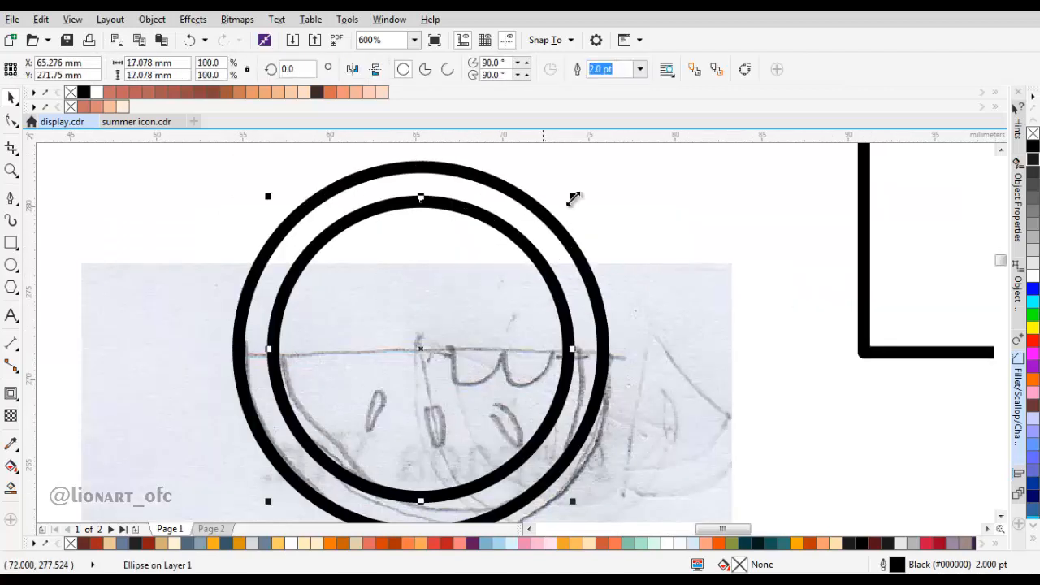
left_click_drag(576, 198, 568, 206)
scroll(546, 231, "down", 1)
scroll(494, 255, "up", 1)
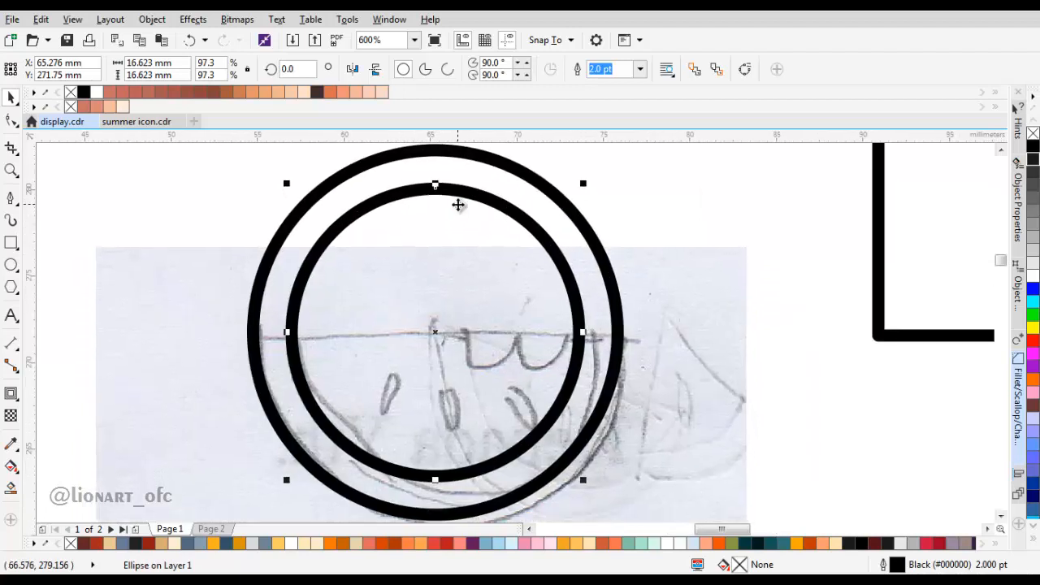
scroll(428, 278, "down", 1)
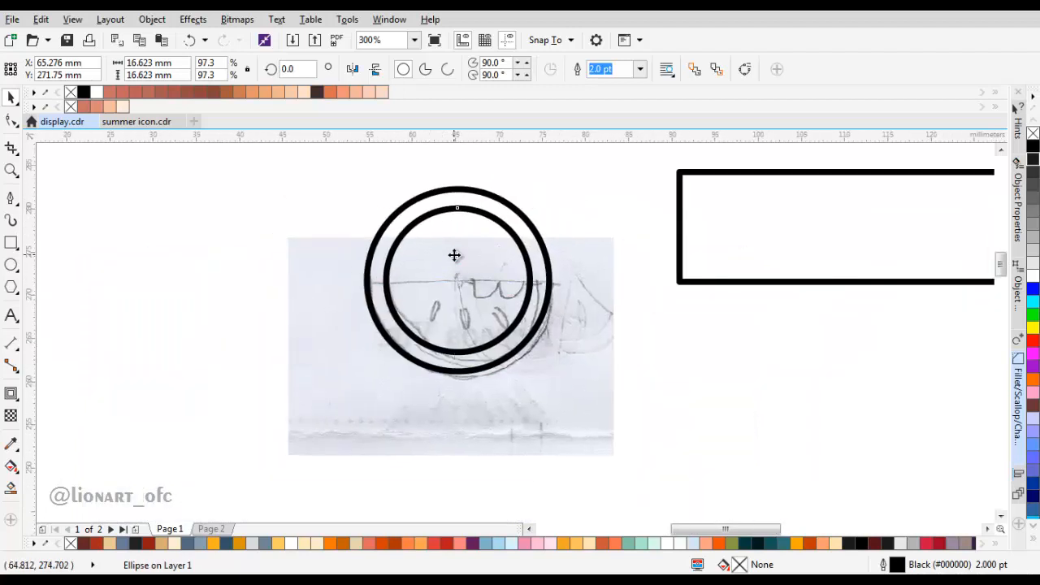
scroll(438, 322, "up", 1)
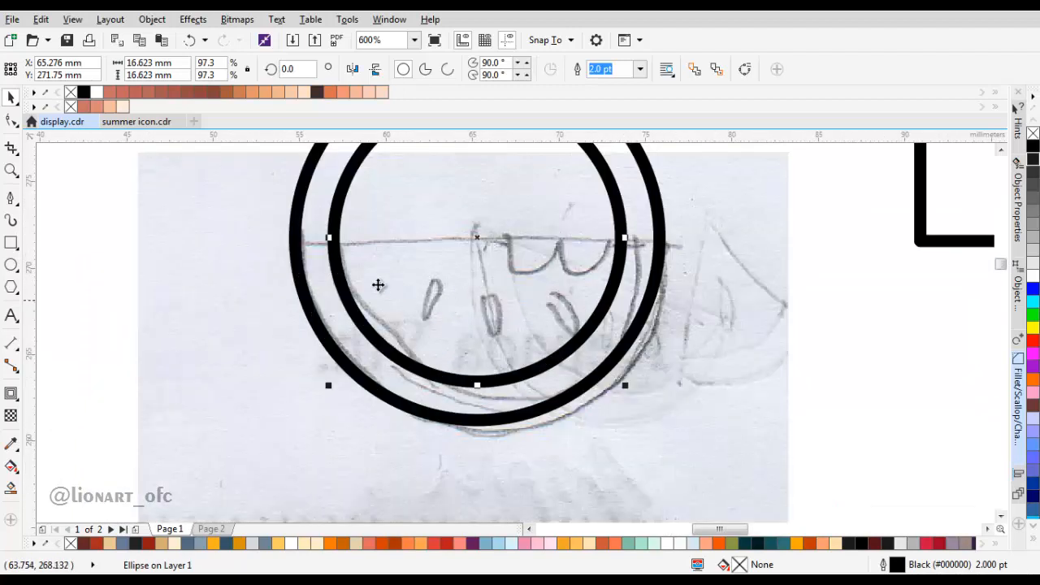
Draw a narrow upright ellipse about 1.7 × 4.4 mm over the middle seed of the sketch.
left_click(11, 266)
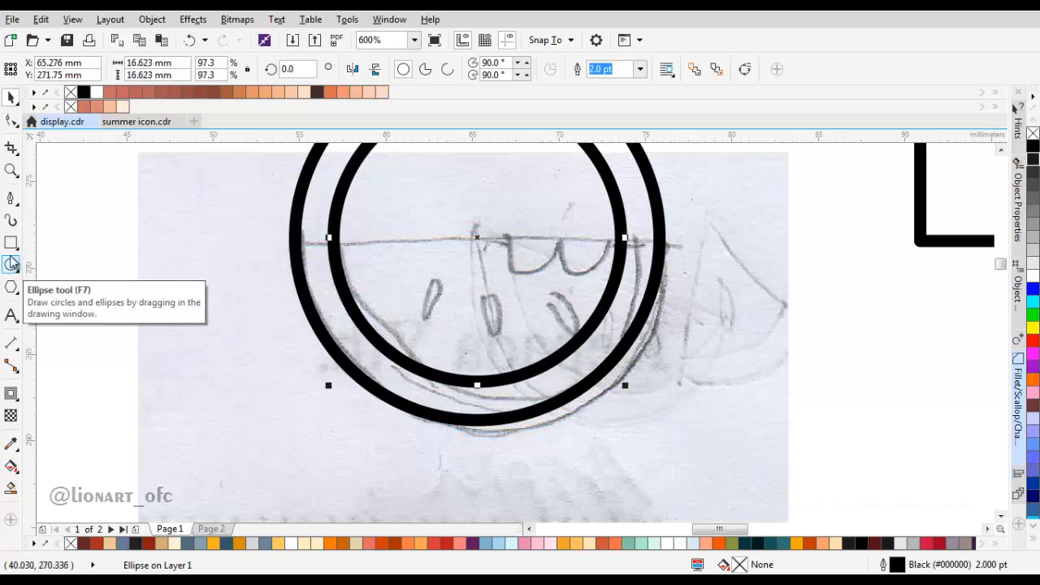
scroll(494, 286, "up", 1)
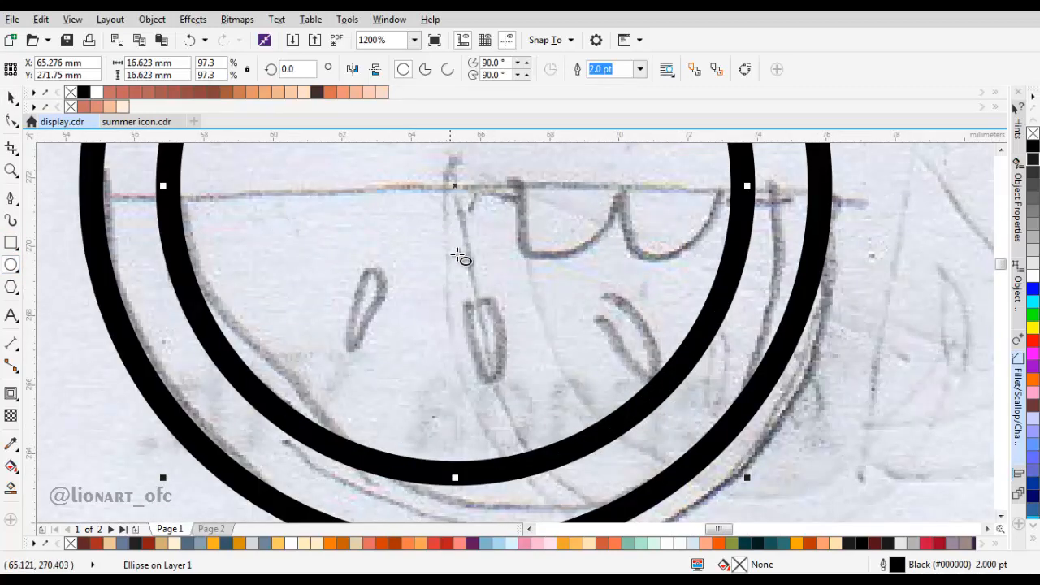
mouse_move(451, 229)
left_mouse_down()
mouse_move(494, 378)
mouse_move(510, 383)
left_mouse_up()
scroll(520, 362, "down", 3)
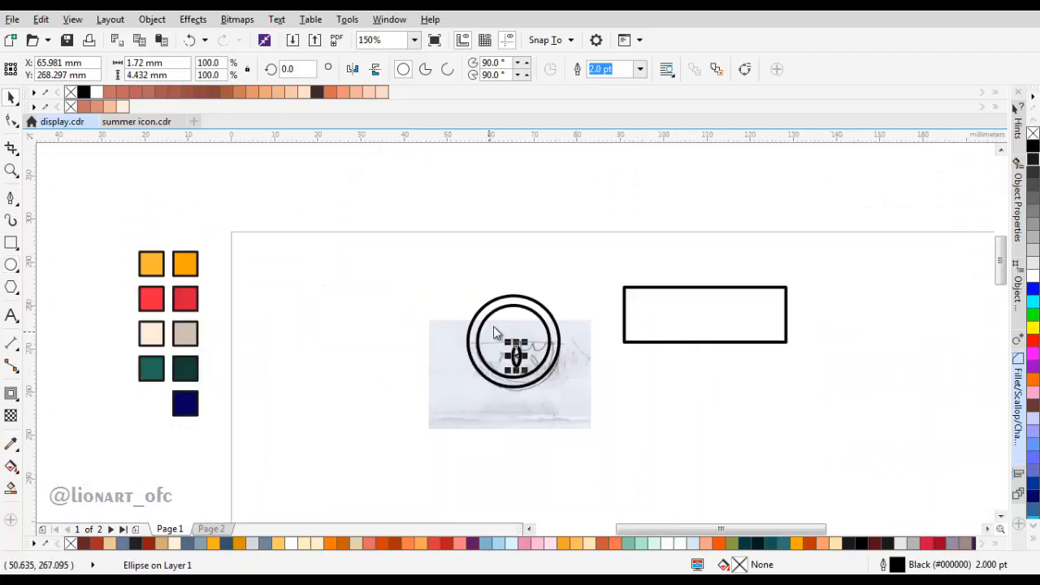
scroll(516, 344, "up", 3)
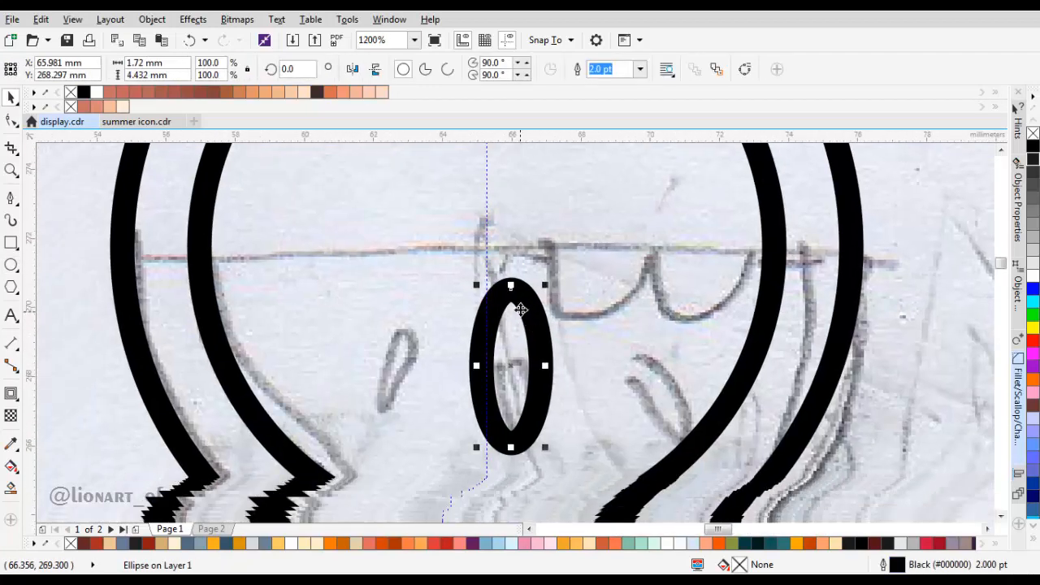
Centre the seed ellipse horizontally on the inner circle and scale it down about its centre to about 3.7 mm tall.
left_click(565, 301, "shift")
scroll(533, 299, "down", 1)
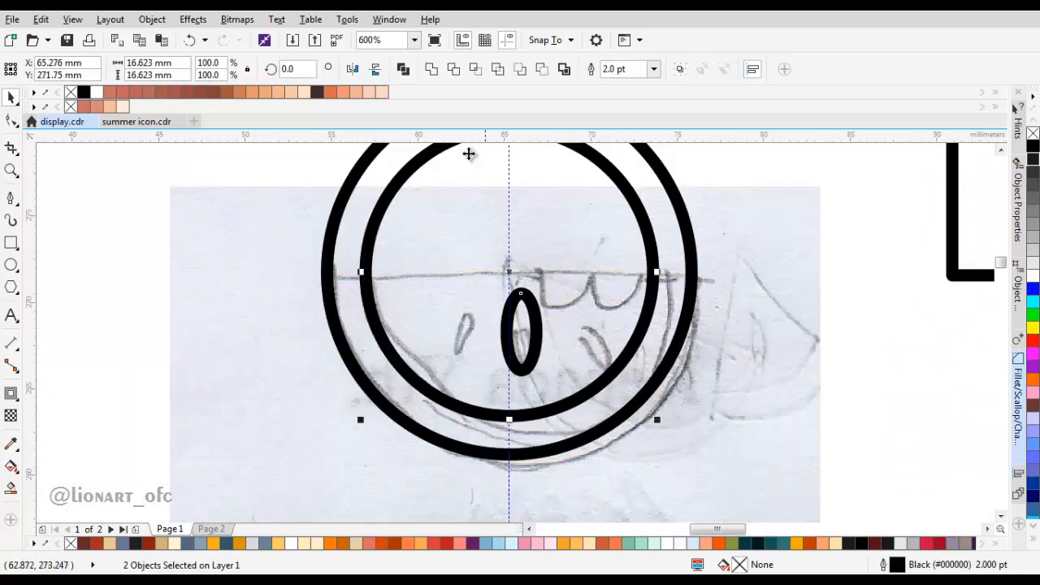
key("c")
left_click(714, 235)
scroll(527, 342, "up", 1)
left_click(518, 325)
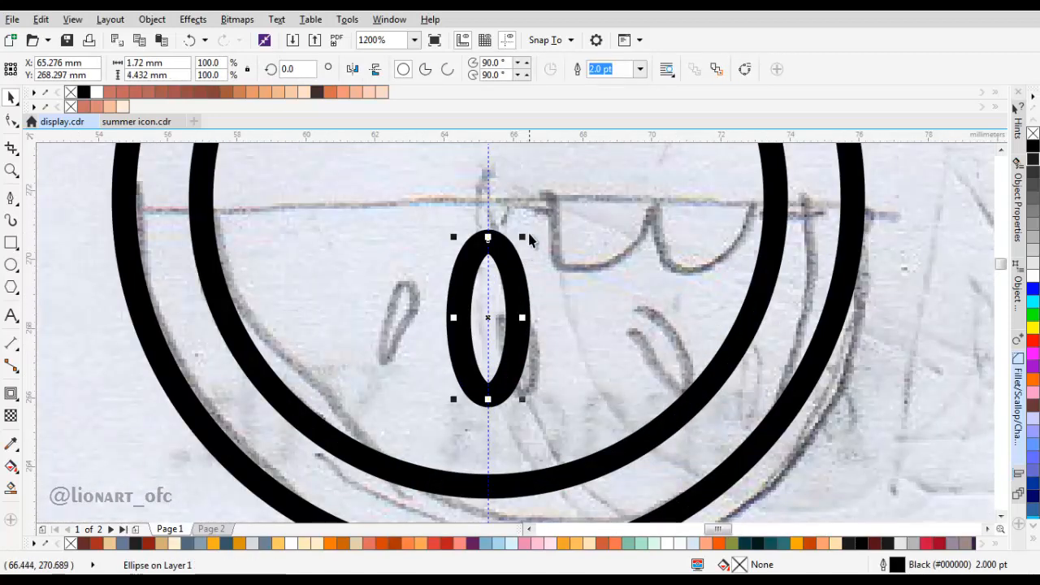
left_click_drag(526, 236, 523, 248)
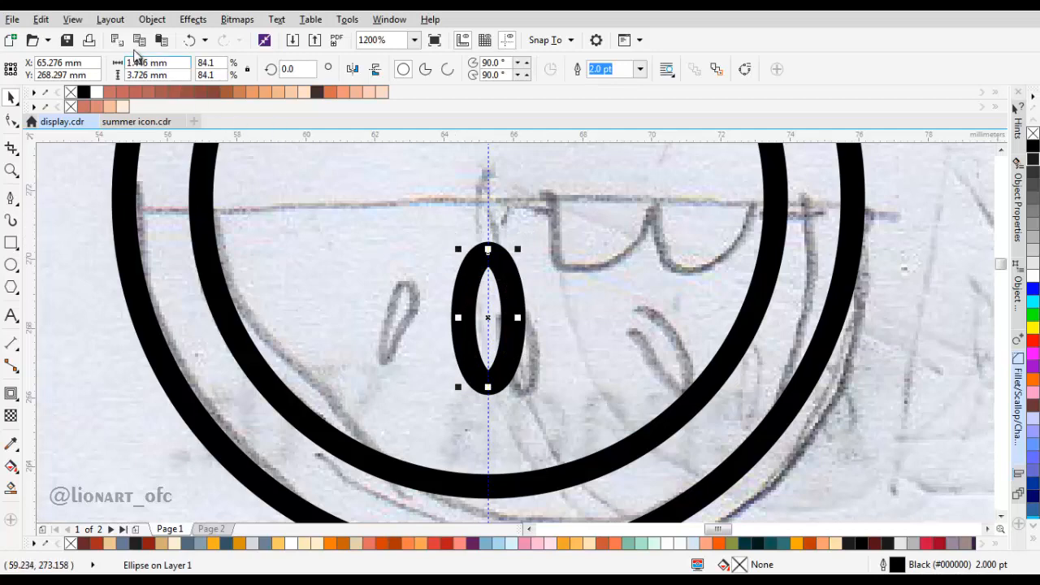
Convert the seed ellipse to curves and delete its two side nodes.
left_click(151, 19)
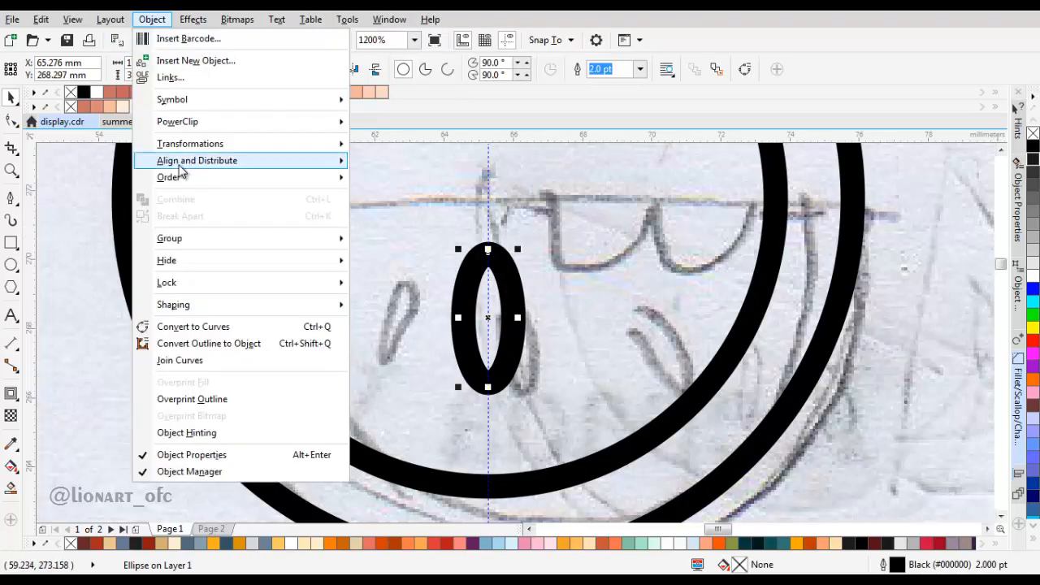
left_click(217, 327)
key("F10")
scroll(511, 271, "up", 2)
scroll(488, 273, "down", 1)
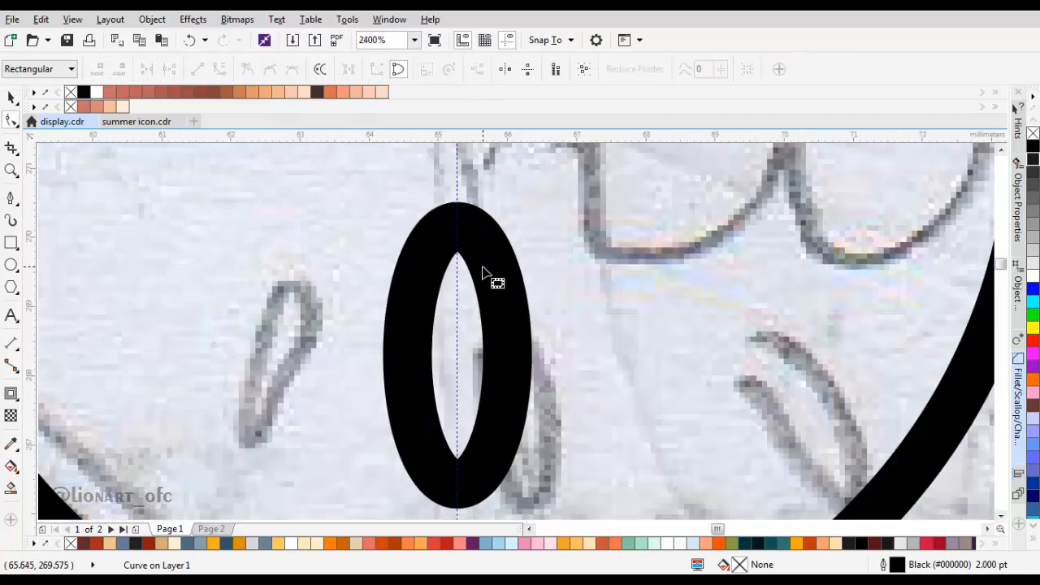
left_click(482, 273)
left_click_drag(361, 299, 578, 395)
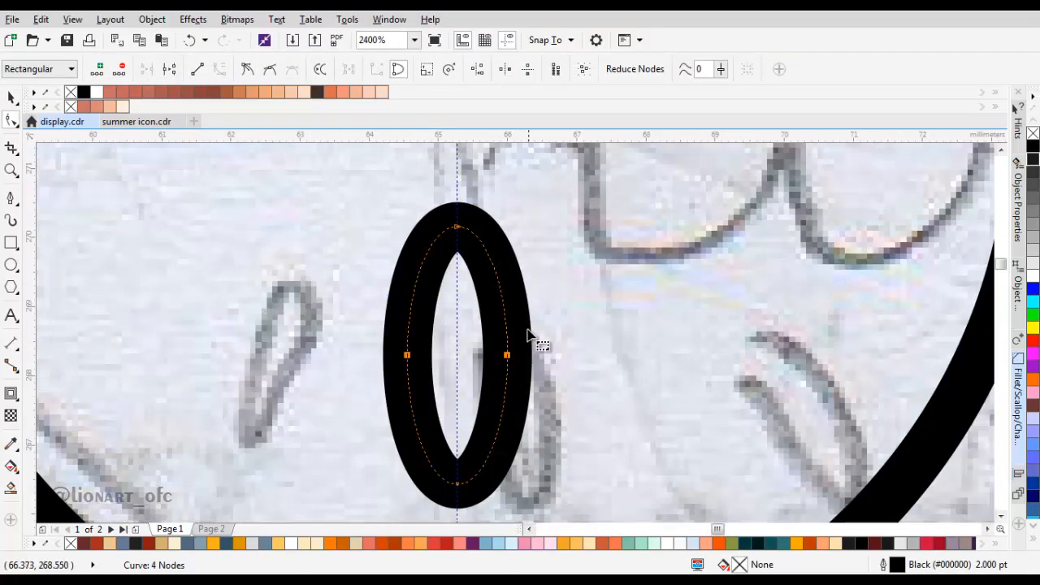
key("Delete")
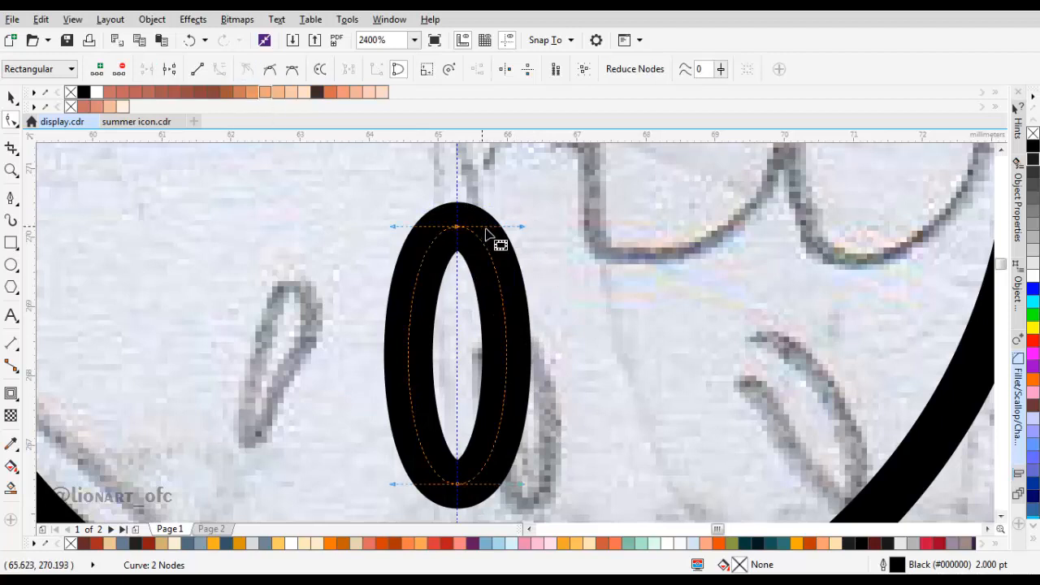
Reshape the seed into a teardrop with a pointed upper end by pulling the top node's handles downward.
left_click_drag(522, 227, 507, 323)
left_click_drag(394, 228, 401, 323)
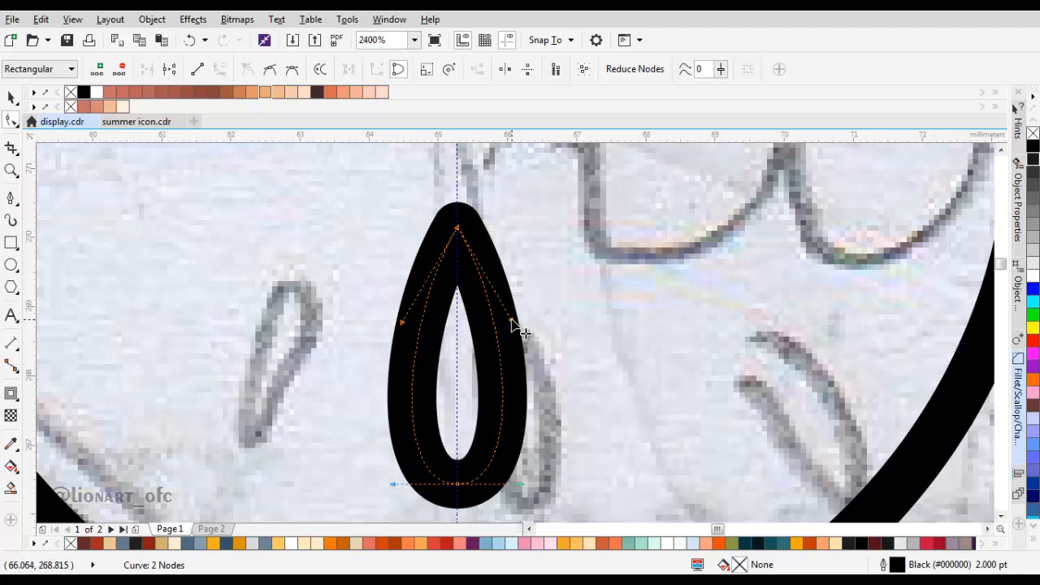
left_click_drag(511, 320, 521, 336)
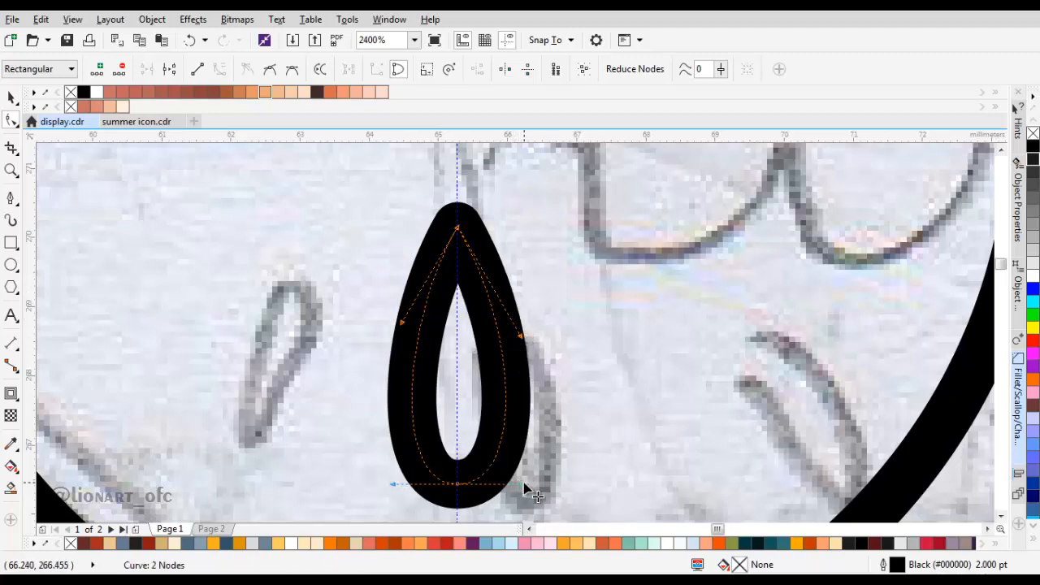
left_click(295, 72)
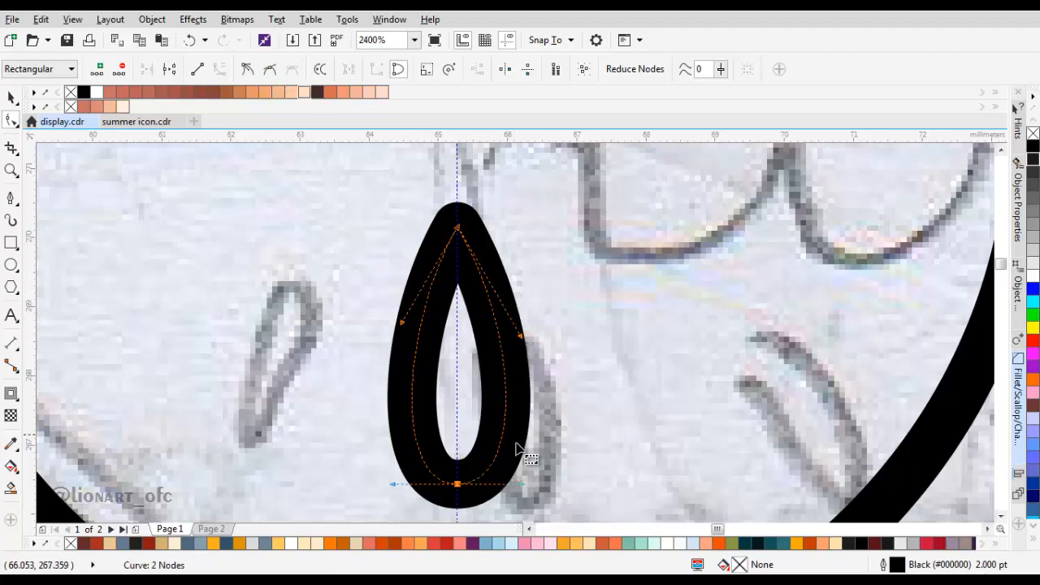
scroll(499, 357, "down", 2)
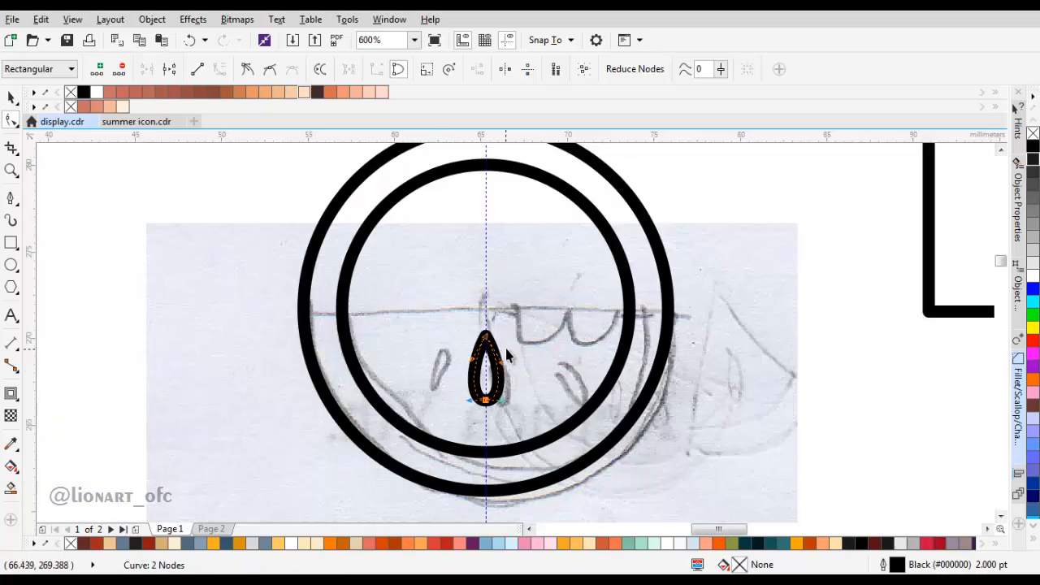
Scale the teardrop seed down about its centre to about 1.1 × 2.9 mm.
key("space")
scroll(491, 350, "up", 1)
left_click_drag(498, 313, 493, 325)
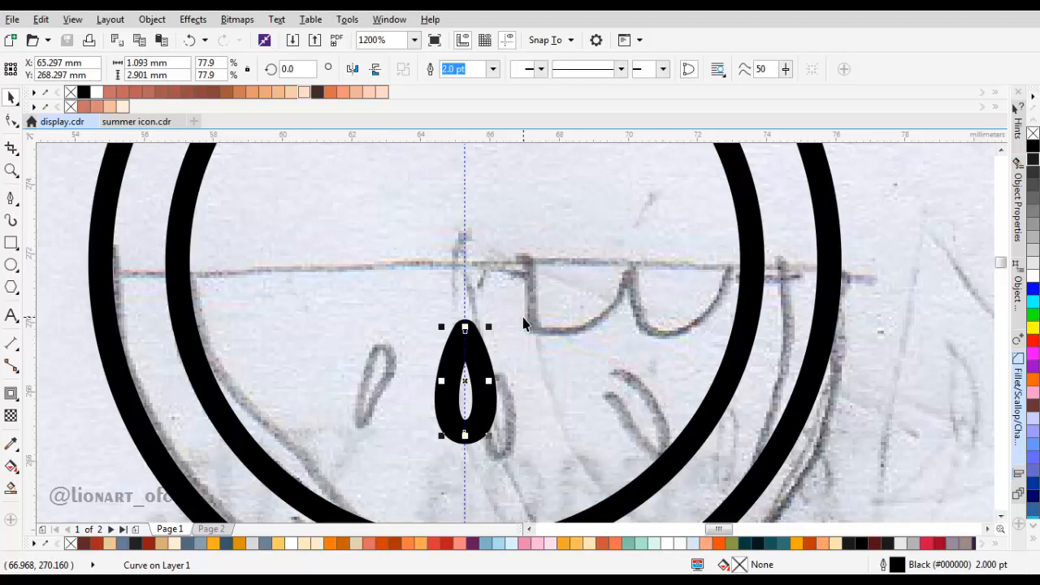
scroll(496, 363, "down", 2)
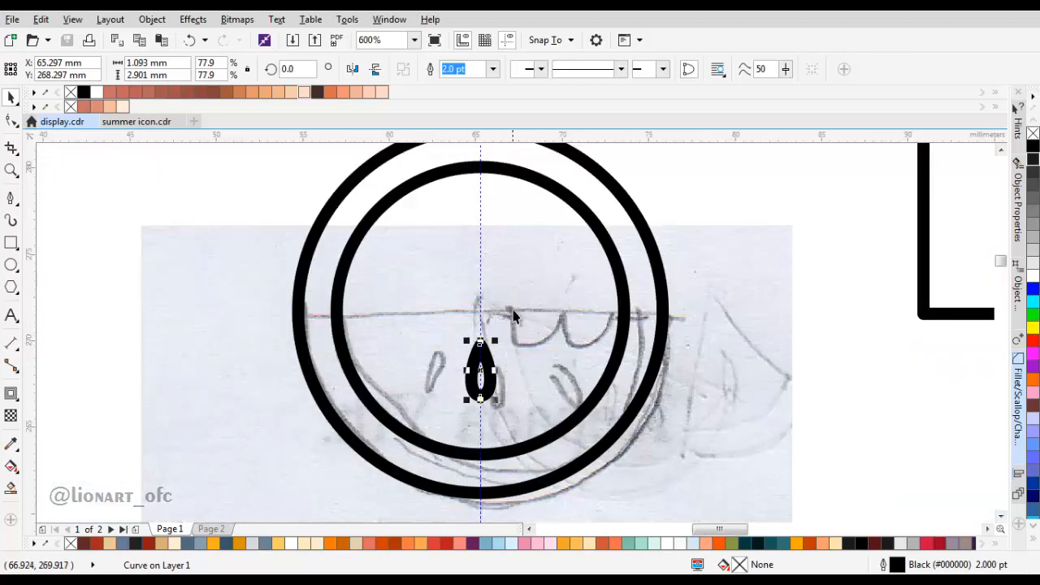
Move the seed straight down to about Y 267.4 mm and shrink it further to about 0.94 × 2.49 mm.
scroll(488, 349, "up", 2)
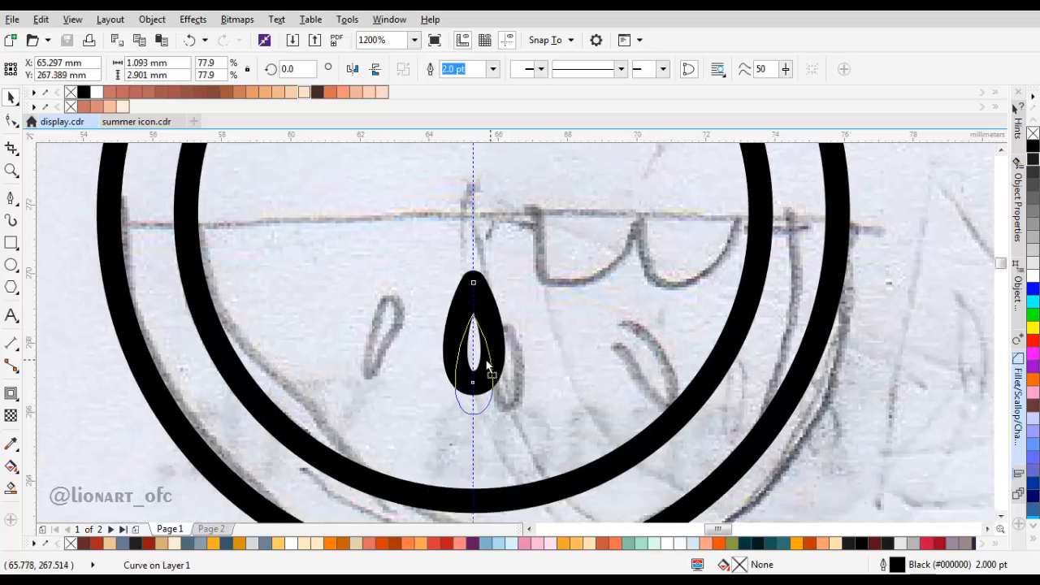
left_click(489, 351)
left_click(489, 353)
scroll(487, 352, "up", 2)
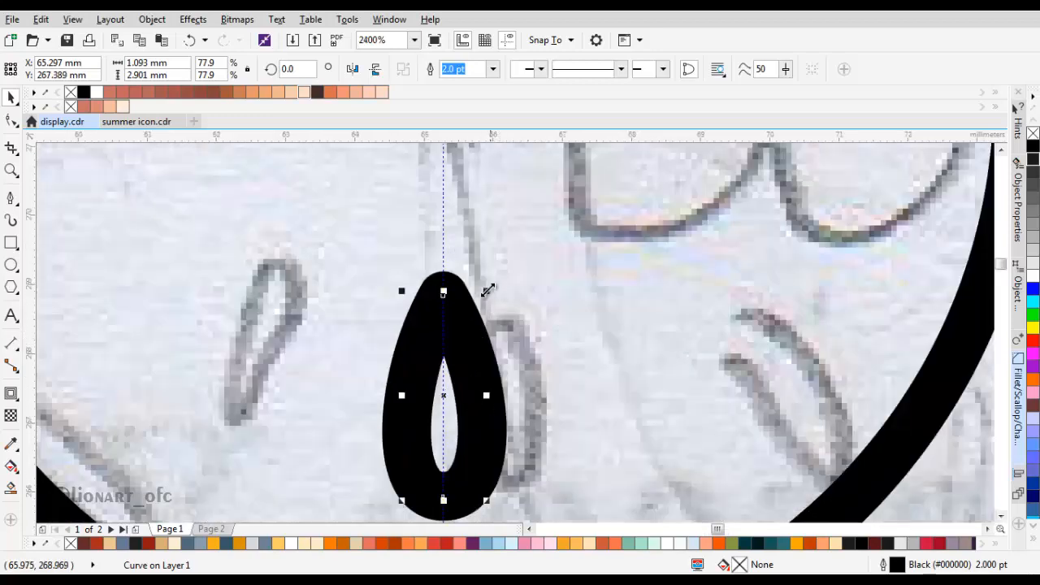
left_click_drag(488, 290, 478, 299)
scroll(455, 288, "down", 3)
scroll(455, 288, "down", 1)
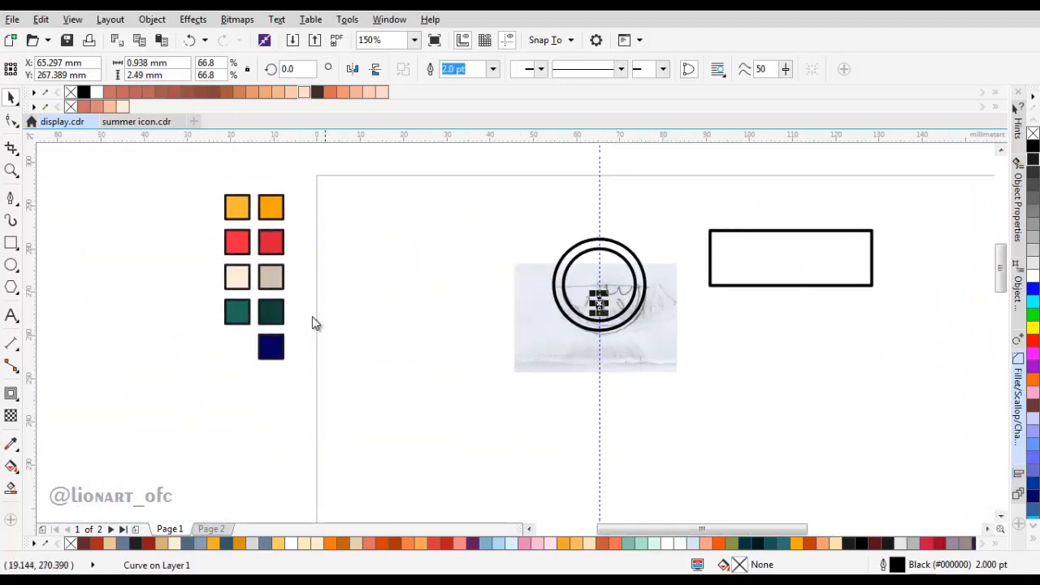
Sample the navy swatch (#02005C) and apply it to the seed's outline and fill.
key("i")
left_click(273, 343)
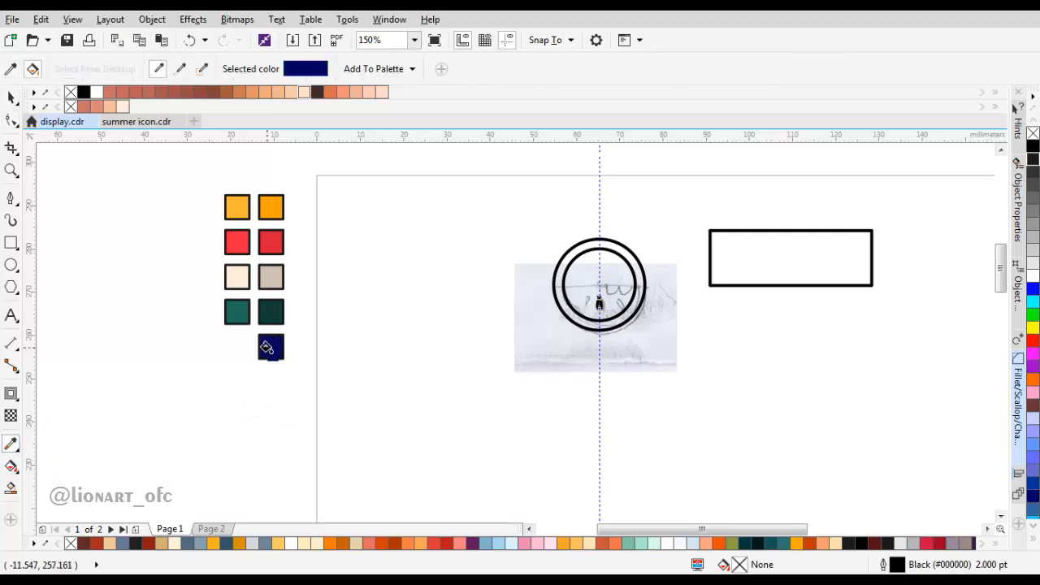
scroll(580, 344, "up", 4)
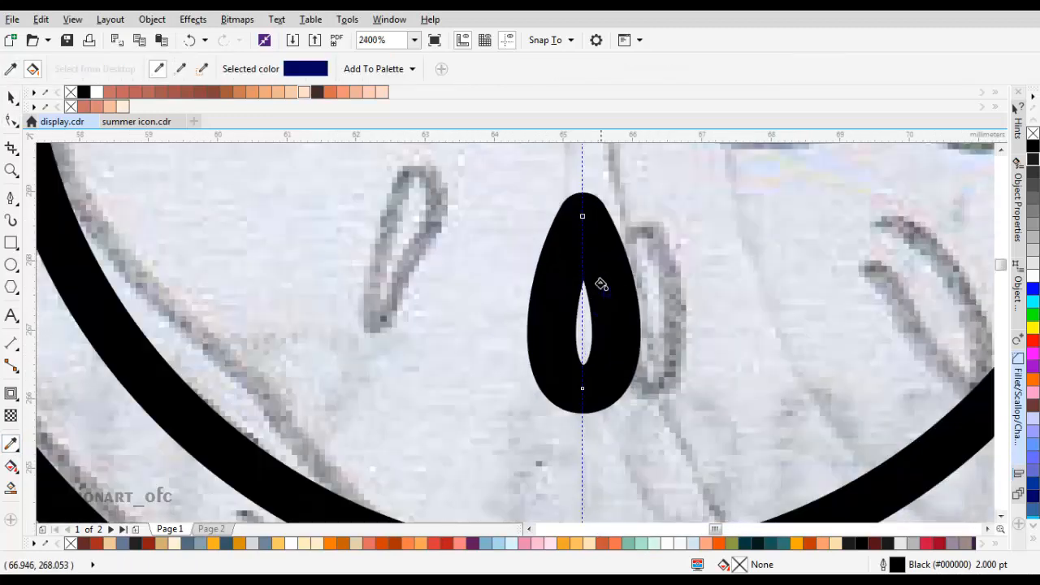
left_click(602, 284)
scroll(593, 301, "up", 2)
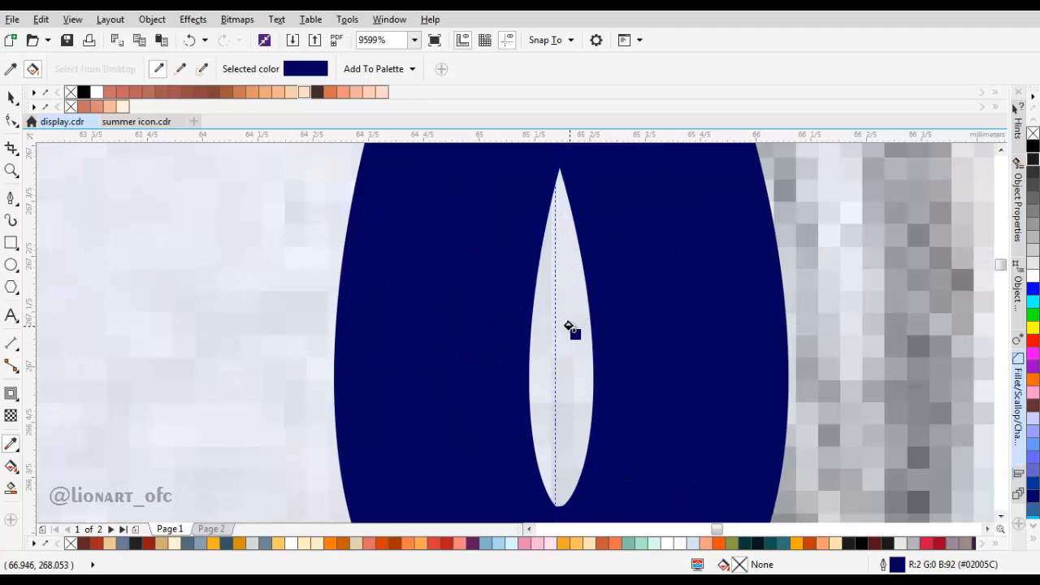
left_click(569, 329)
Apply the sampled navy to the outer circle's outline.
scroll(589, 321, "down", 5)
scroll(627, 344, "up", 1)
left_click(637, 335)
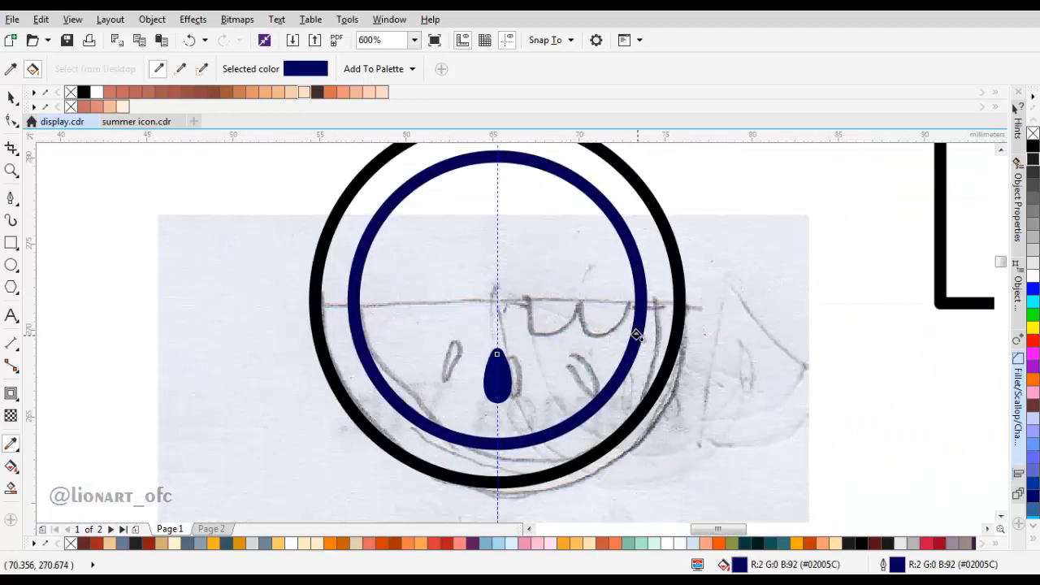
left_click(671, 335)
Sample the bright red swatch and fill the inner circle with it.
scroll(607, 325, "down", 6)
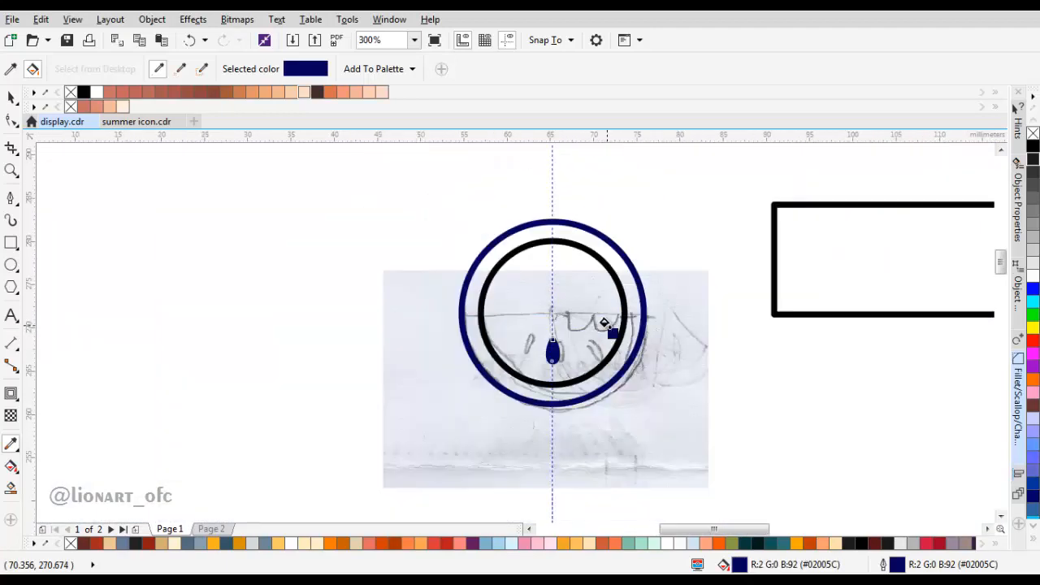
scroll(382, 275, "up", 2)
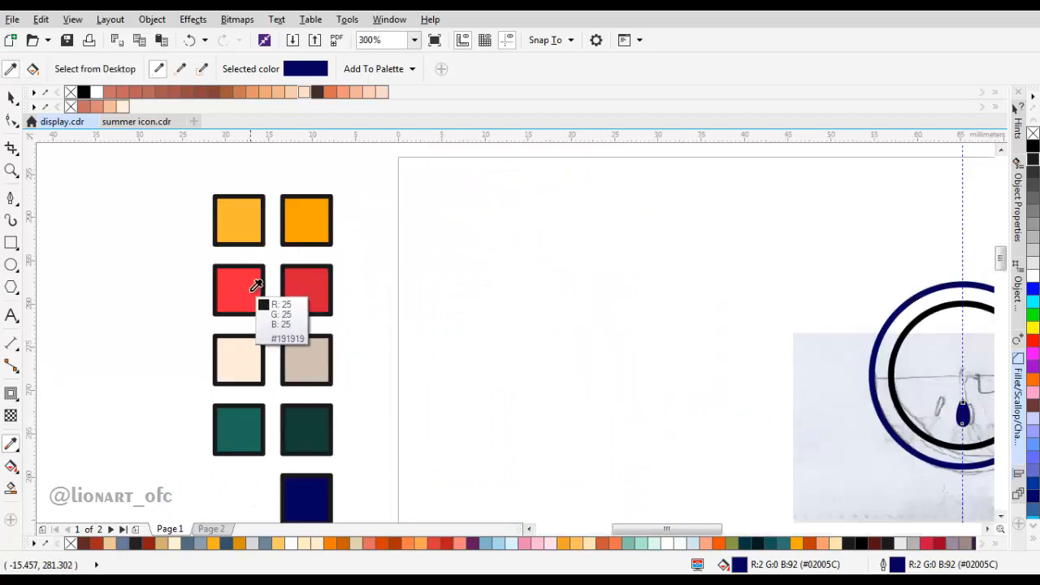
left_click(255, 301)
scroll(641, 309, "right", 3)
left_click(608, 319)
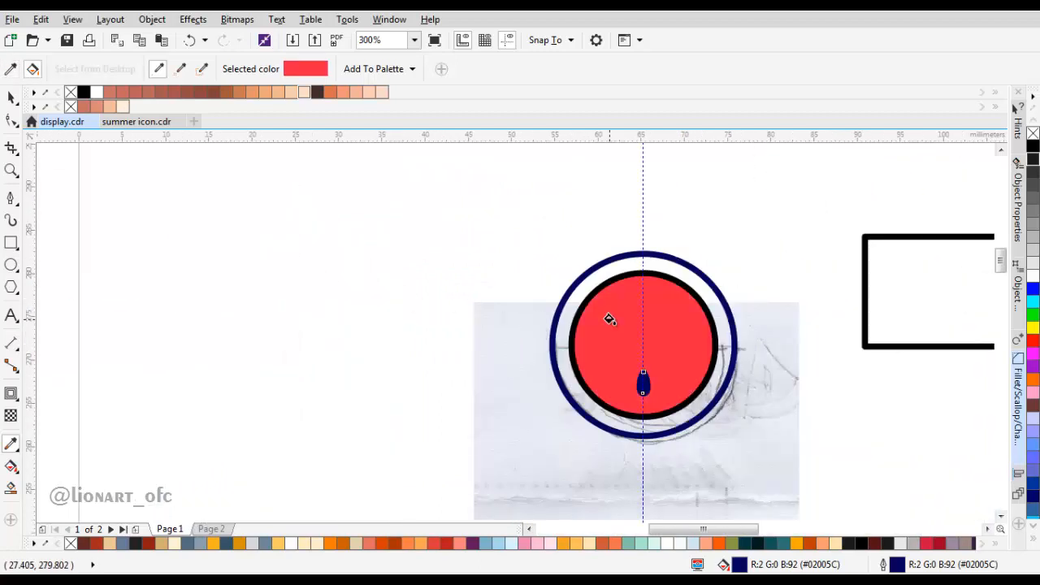
scroll(585, 309, "down", 2)
scroll(640, 313, "up", 1)
Remove the red inner circle's outline by setting its outline width to None.
key("space")
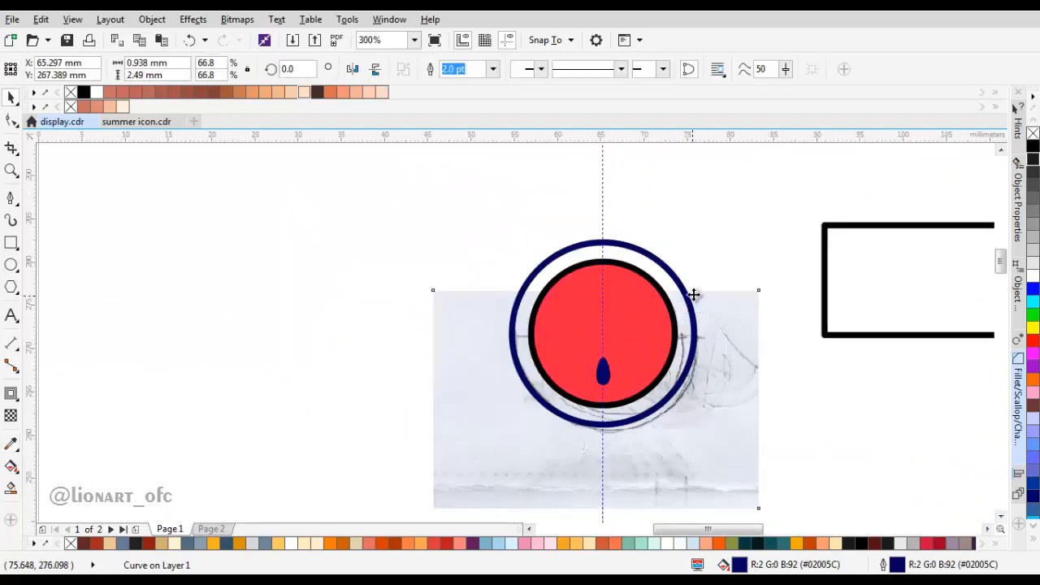
left_click(693, 296)
scroll(682, 293, "up", 2)
left_click(596, 272)
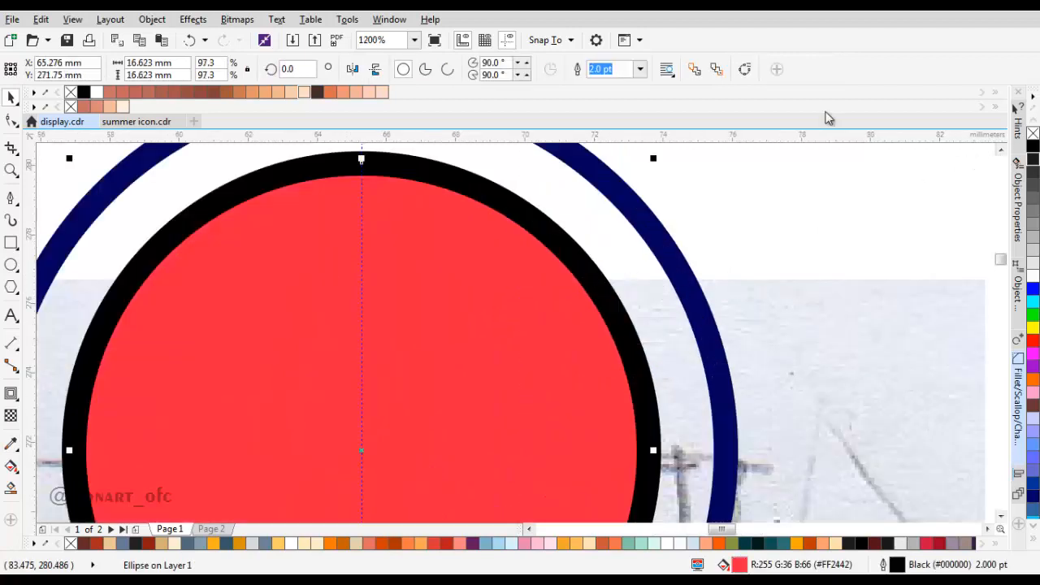
left_click(642, 69)
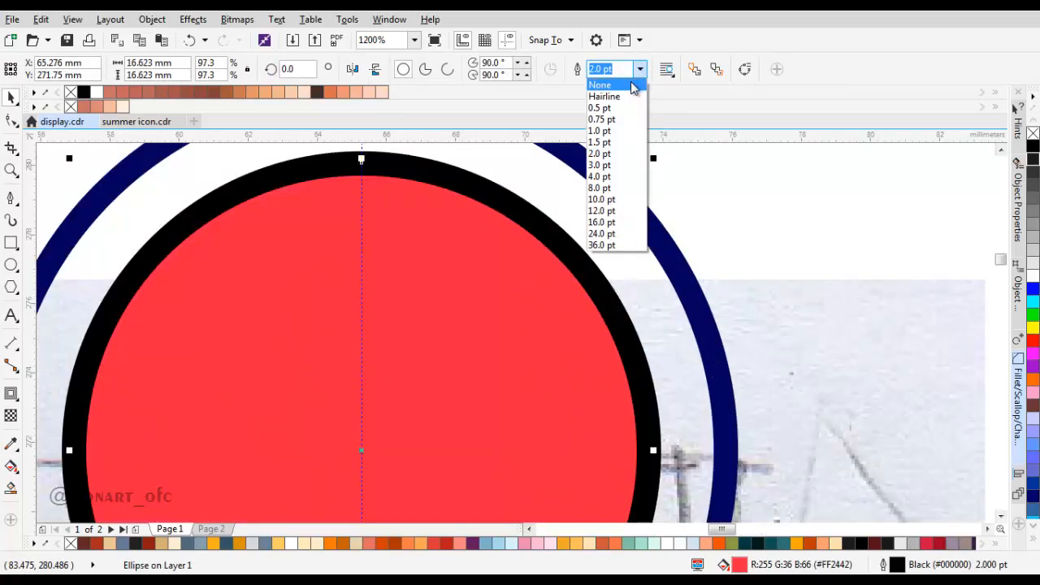
left_click(631, 80)
Duplicate the navy outer circle concentrically, scaled down to about 18.7 mm across.
left_click(639, 234)
scroll(638, 234, "down", 1)
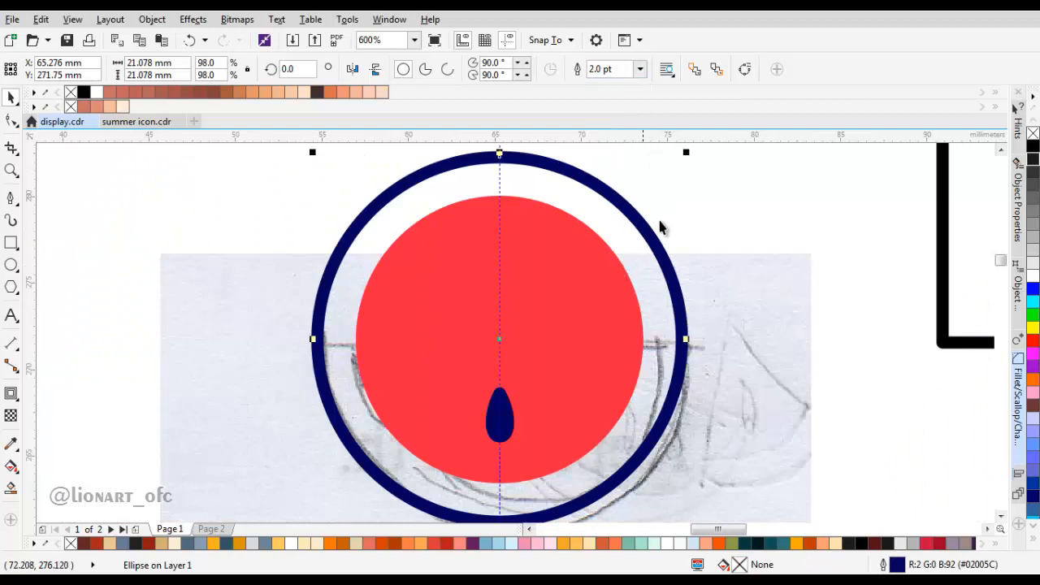
left_click_drag(684, 151, 671, 173)
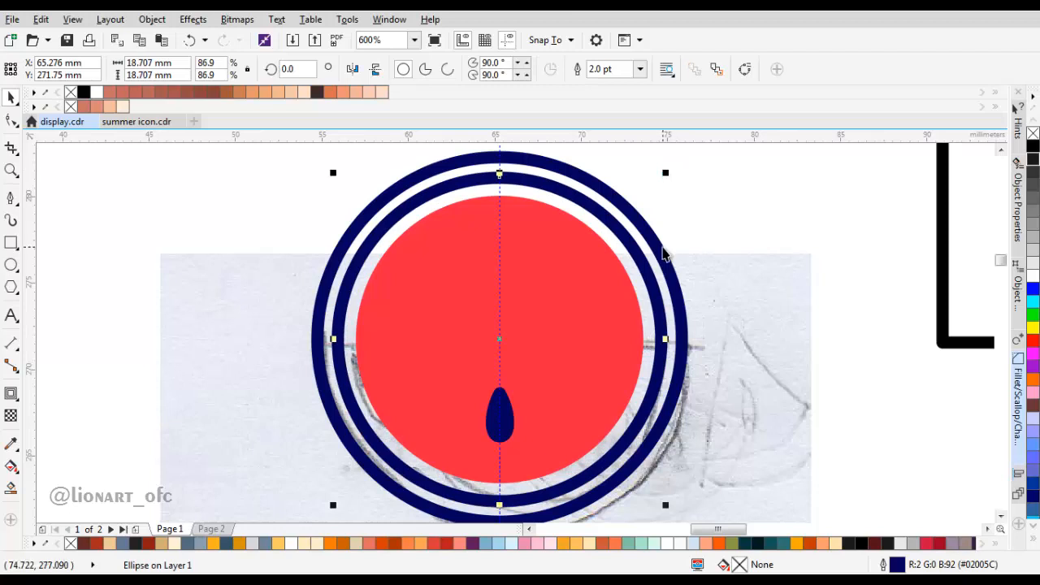
Place the duplicated 18.7 mm circle directly in front of the outer navy-outlined circle in the stacking order.
scroll(662, 247, "down", 1)
key("space")
scroll(634, 294, "up", 1)
key("space")
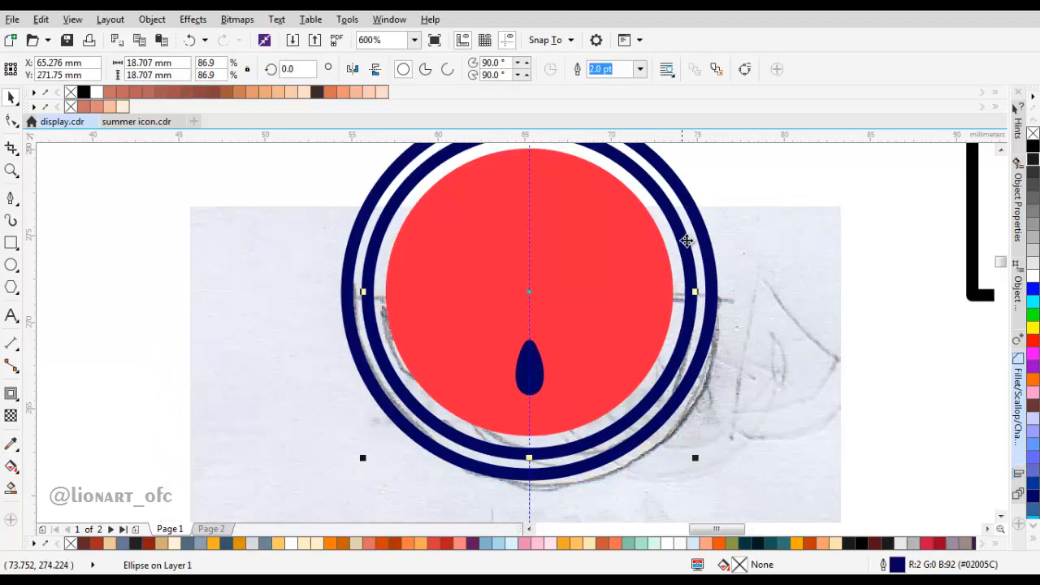
right_click(686, 240)
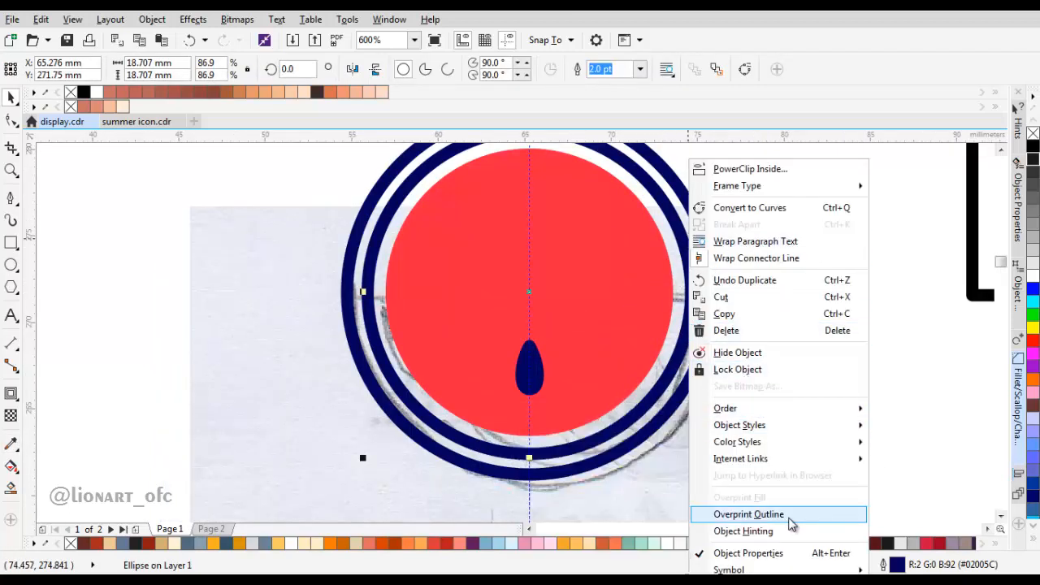
mouse_move(742, 410)
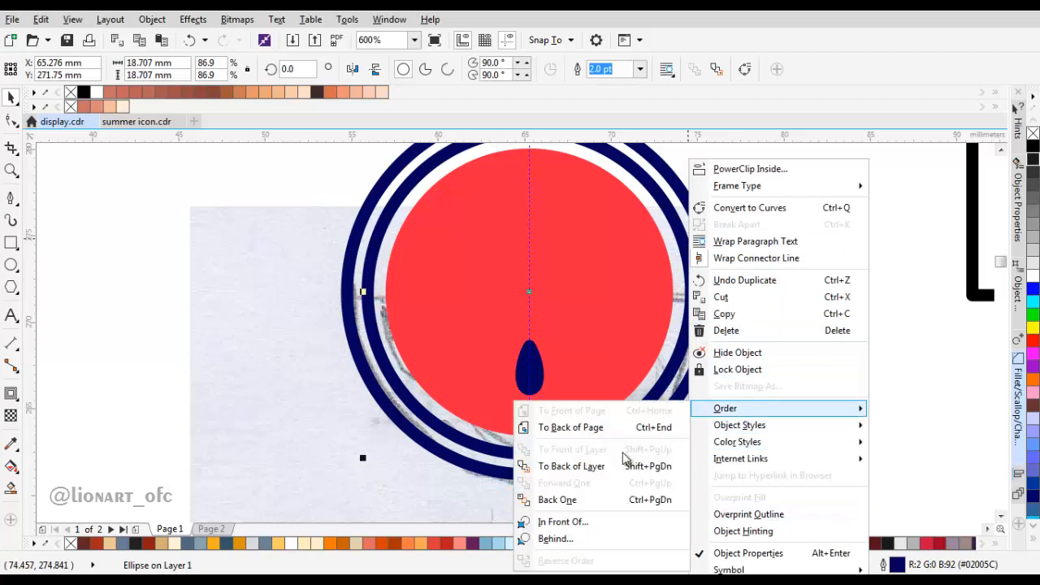
left_click(607, 523)
left_click(706, 307)
scroll(693, 311, "down", 3)
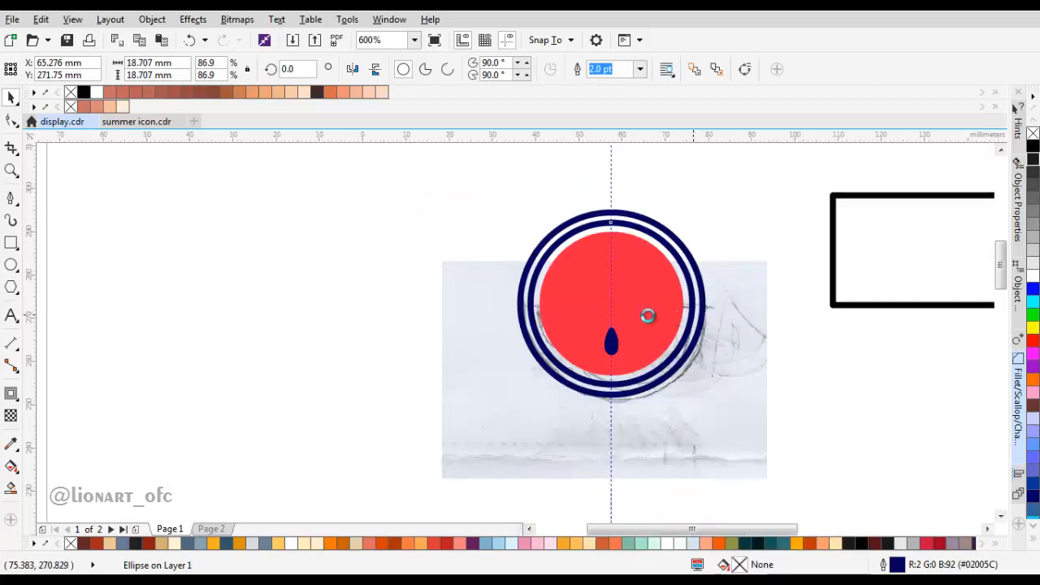
Sample the lighter green swatch and fill the outer circle with it.
key("i")
scroll(487, 323, "up", 2)
left_click(455, 288)
scroll(474, 292, "down", 2)
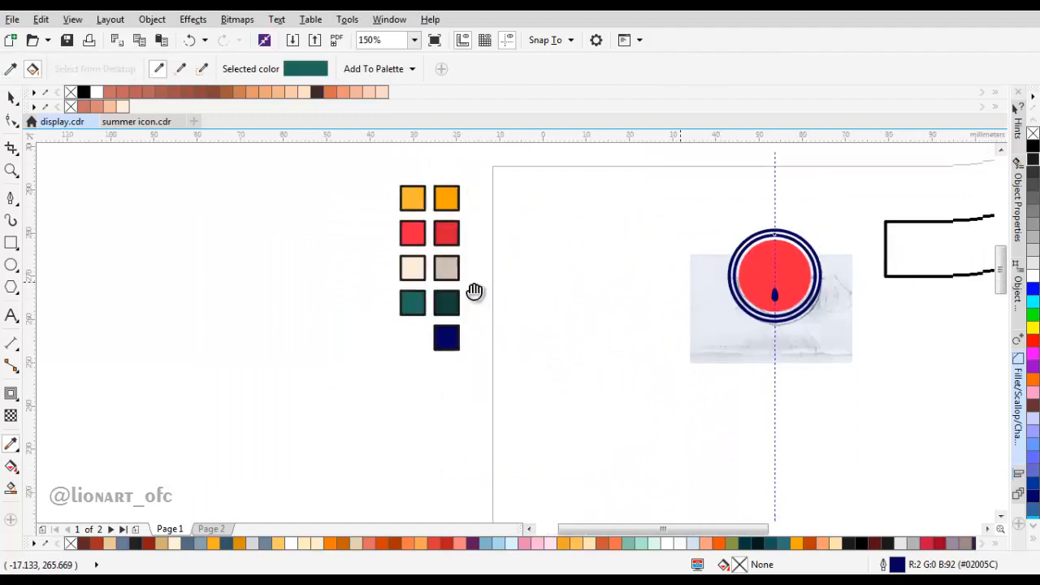
scroll(580, 325, "right", 3)
scroll(582, 321, "up", 4)
scroll(585, 315, "down", 4)
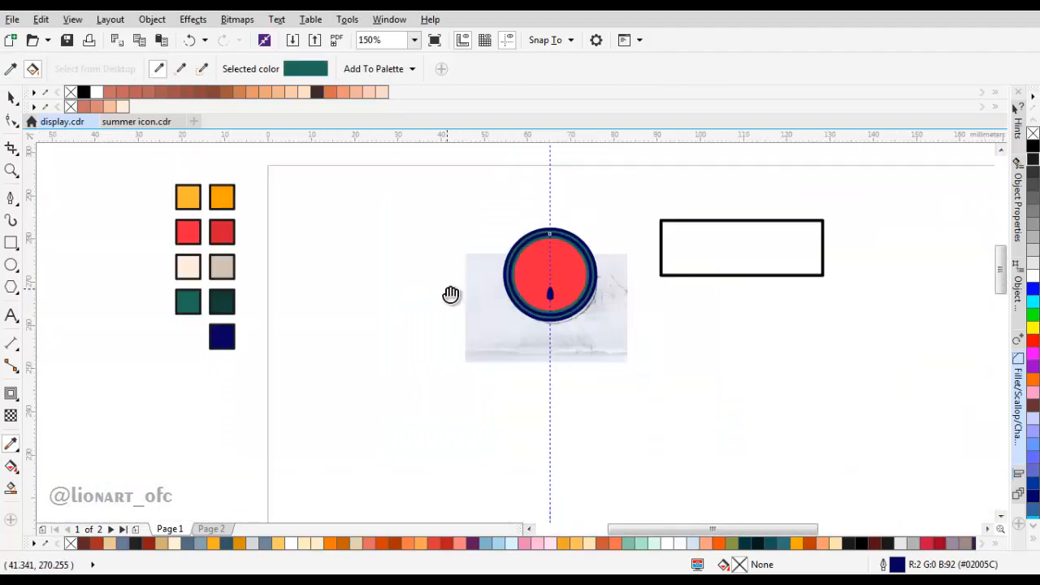
Sample the cream swatch and fill the 18.7 mm middle circle with it.
scroll(450, 293, "left", 2)
scroll(304, 263, "up", 1)
left_click(244, 270)
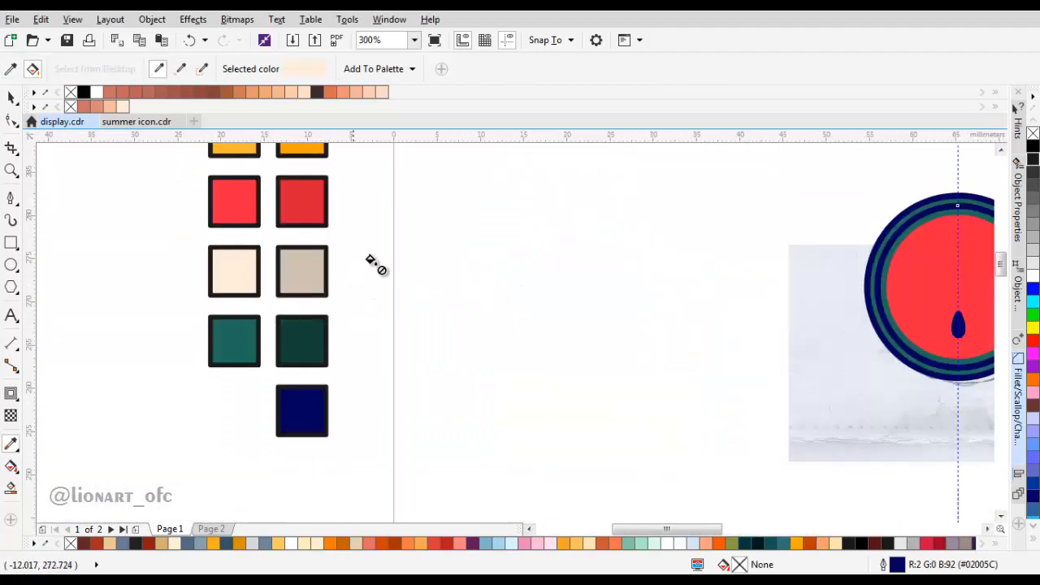
scroll(504, 295, "right", 3)
scroll(634, 313, "up", 2)
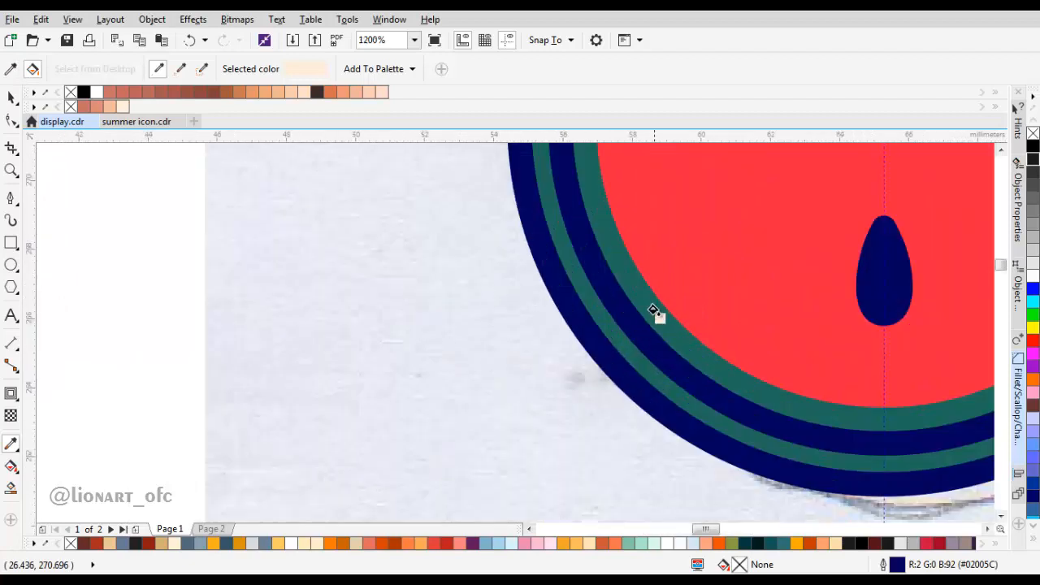
left_click(653, 312)
Remove the cream circle's outline by setting its outline width to None.
left_click(628, 87)
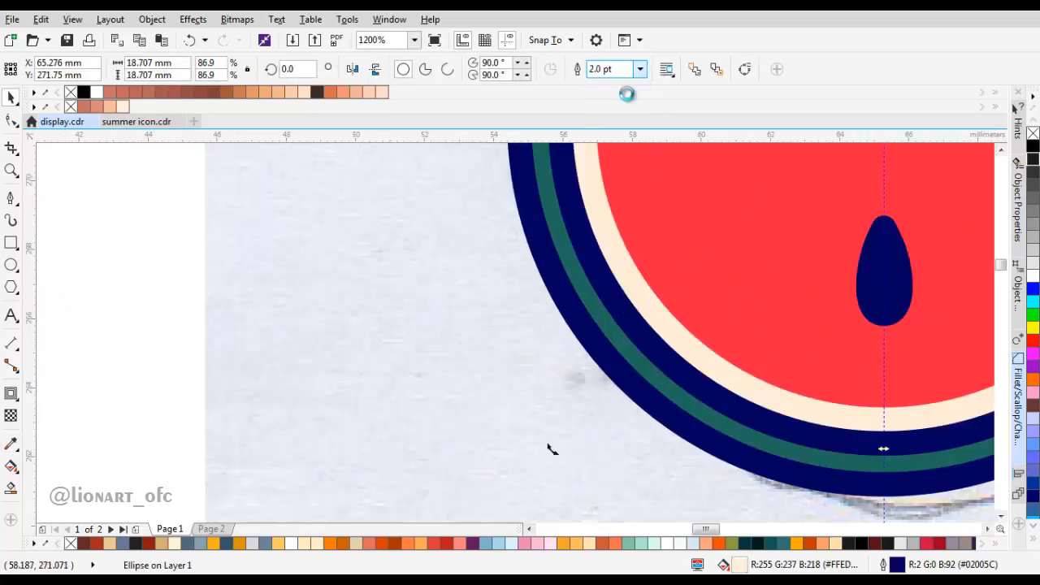
scroll(604, 251, "down", 2)
left_click(660, 252)
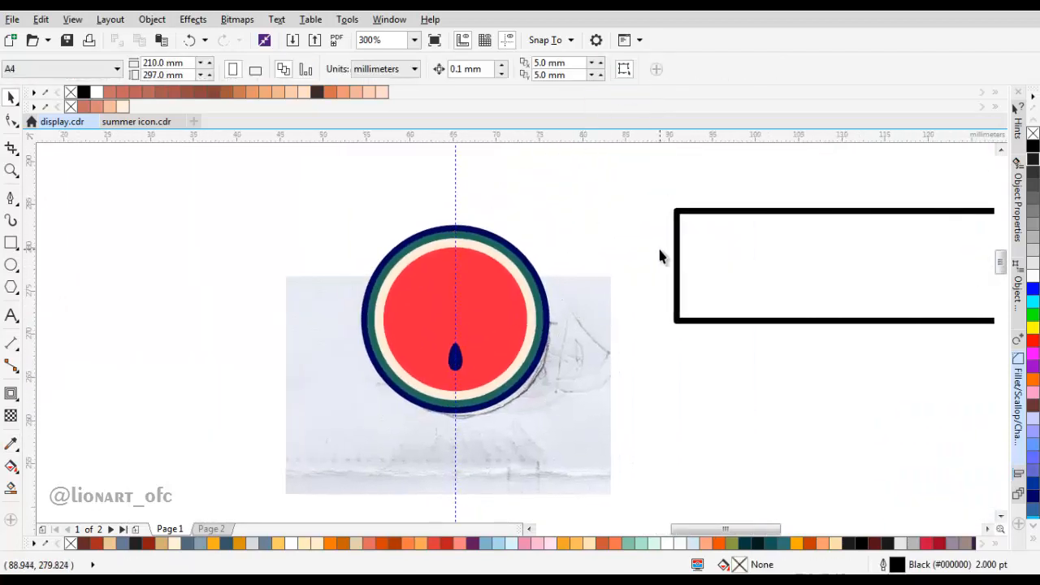
Move the black rectangle over the circles' upper half, with its lower edge crossing near their centre.
left_click(571, 291)
left_click_drag(803, 304, 453, 284)
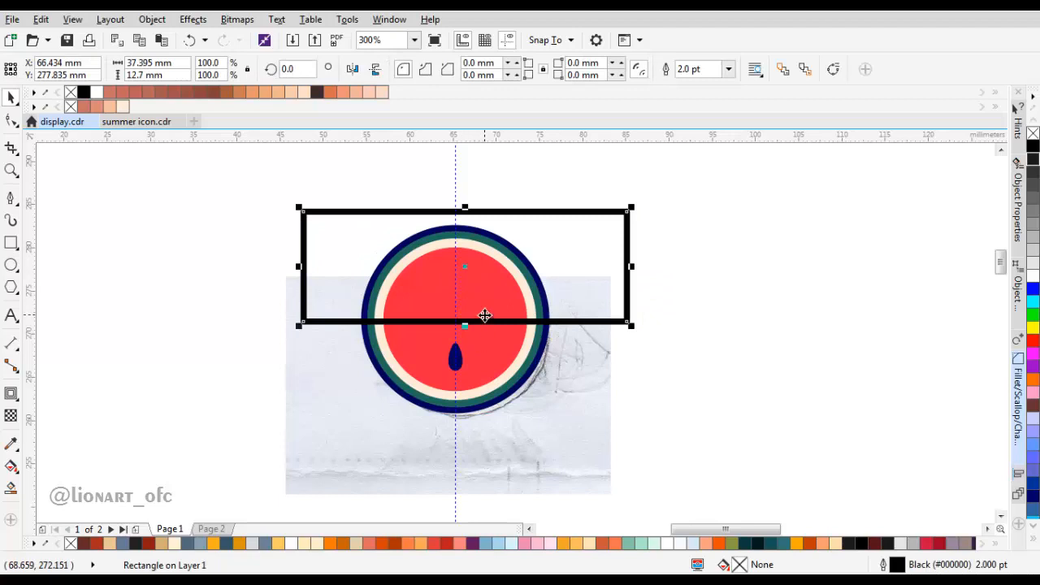
scroll(482, 313, "up", 2)
left_click_drag(580, 328, 581, 315)
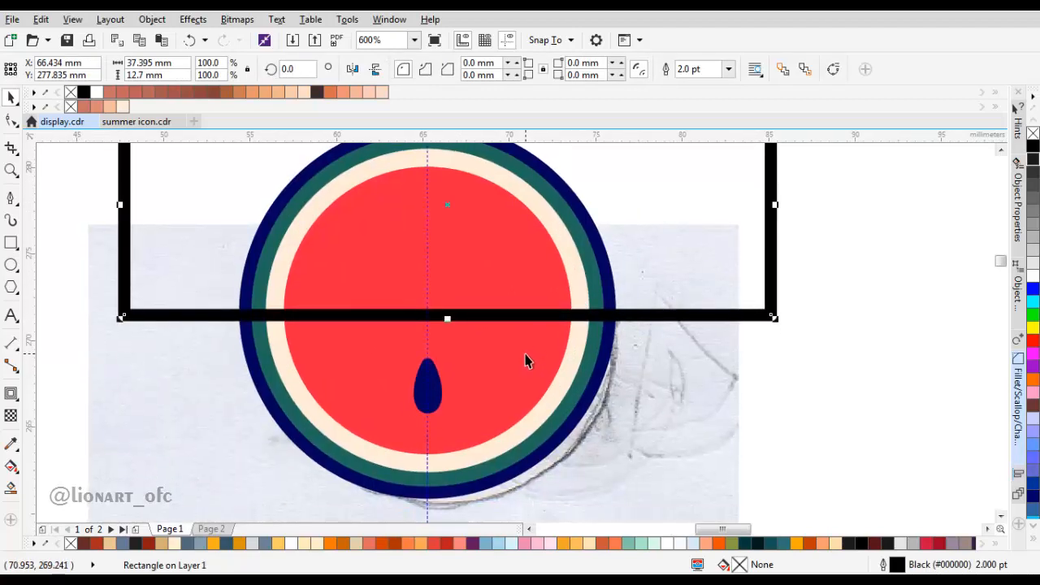
Group the red, cream and green circles and trim away their upper half with the rectangle.
left_click(551, 388)
left_click(588, 390, "shift")
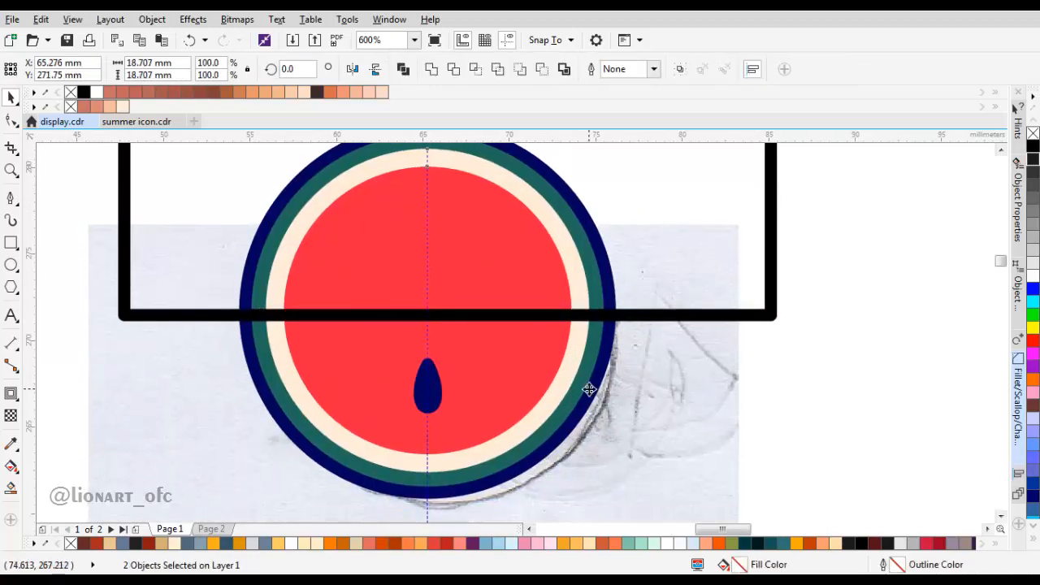
left_click(592, 390, "shift")
scroll(451, 270, "down", 2)
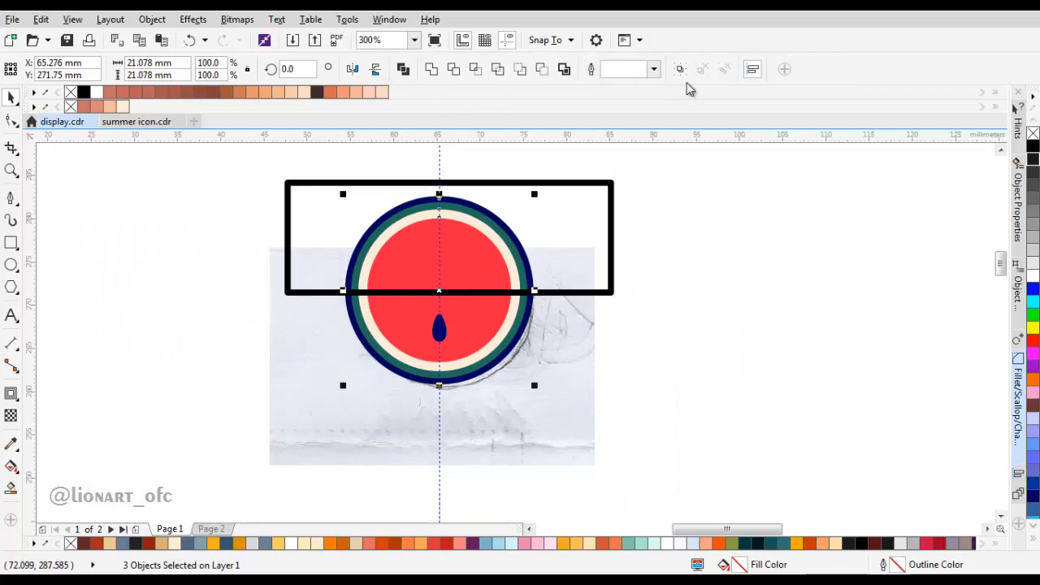
left_click(611, 182)
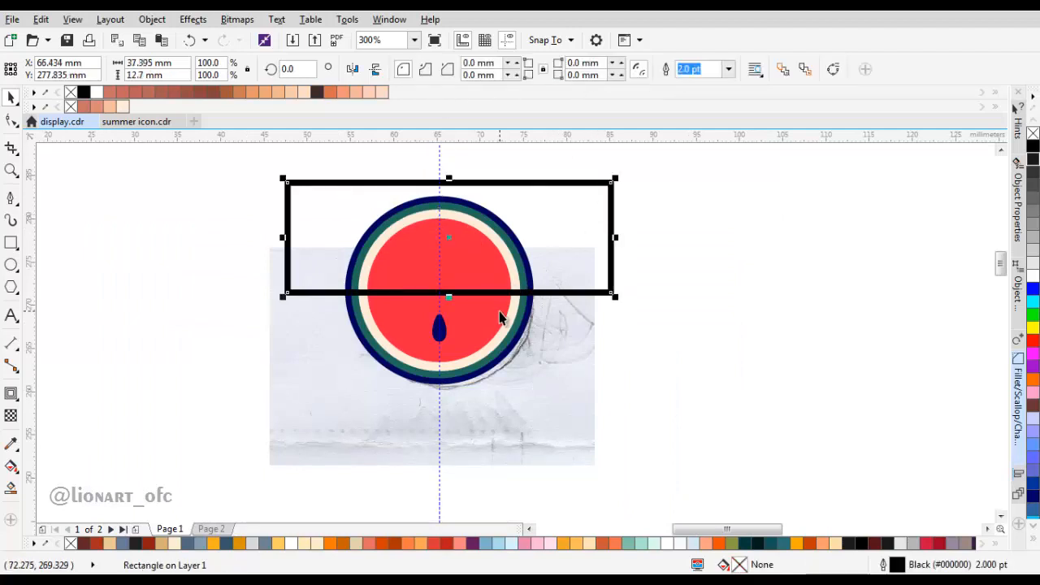
left_click(500, 317, "shift")
left_click(453, 70)
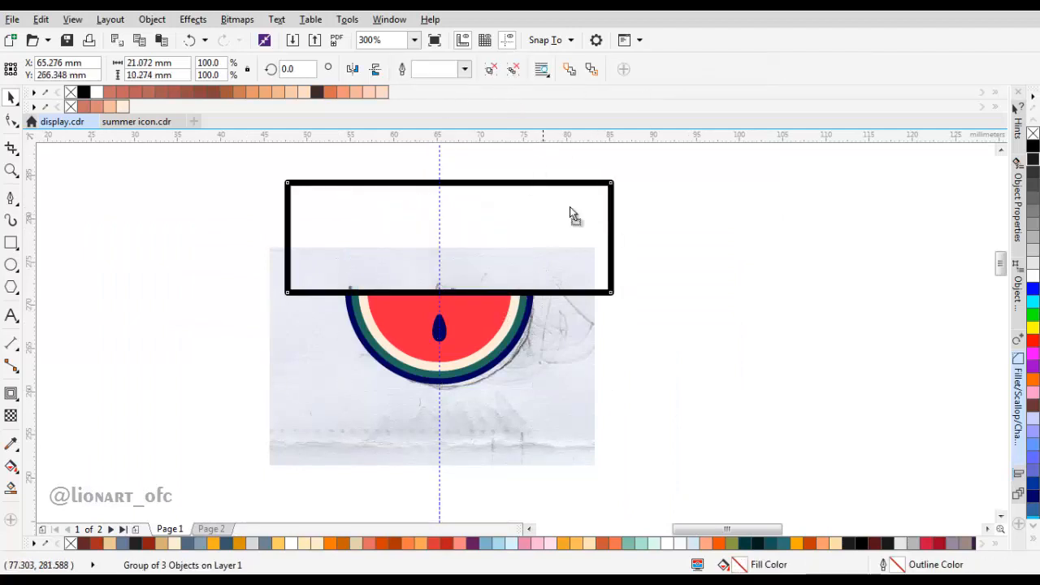
Move the cutting rectangle off the trimmed watermelon slice and delete it.
left_click_drag(395, 277, 642, 283)
scroll(600, 240, "up", 2)
key("Delete")
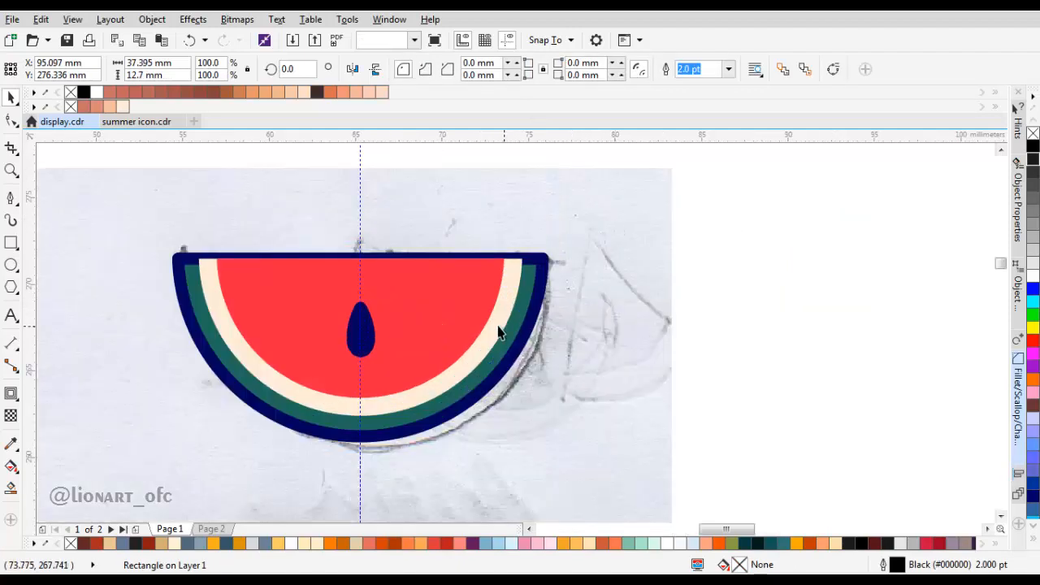
Ungroup the three trimmed half-circle shapes of the watermelon slice.
left_click(499, 326)
left_click(493, 72)
left_click(737, 187)
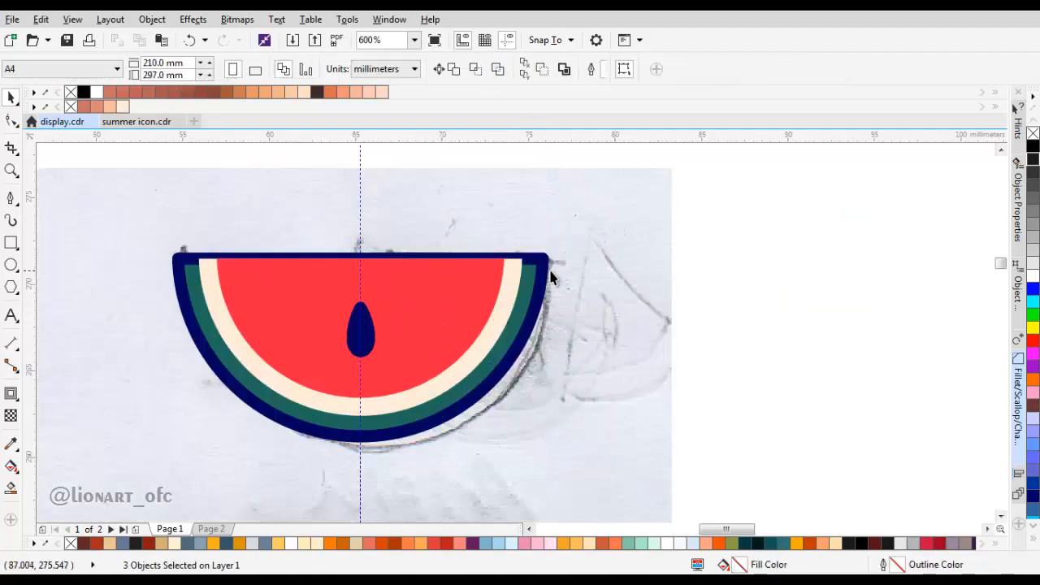
Scale the teardrop seed down about its centre to about 0.73 by 1.93 mm.
scroll(551, 273, "down", 1)
scroll(517, 284, "up", 1)
scroll(406, 312, "up", 1)
left_click(379, 325)
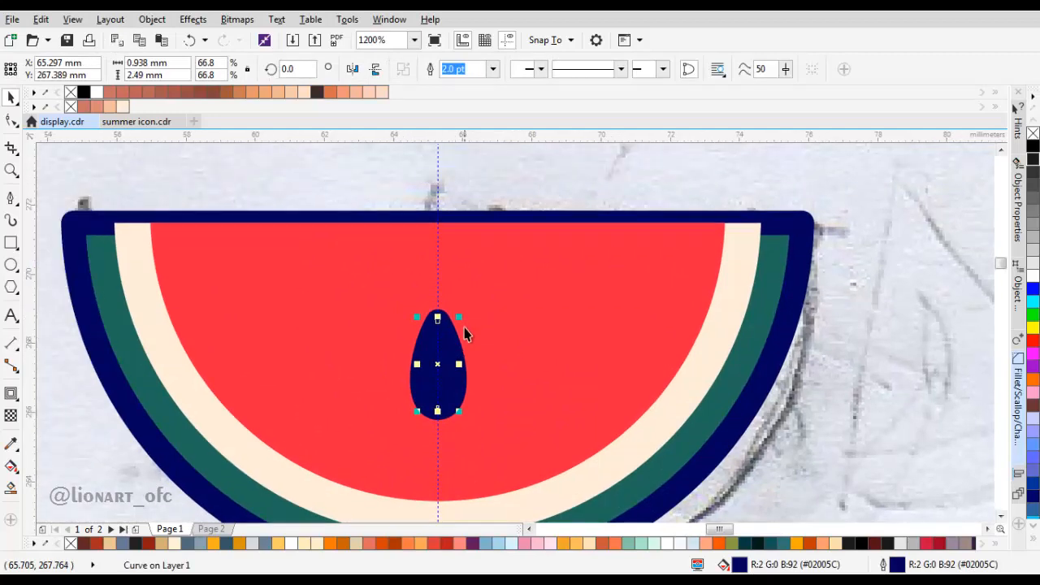
scroll(464, 329, "up", 1)
left_click_drag(452, 325, 432, 344)
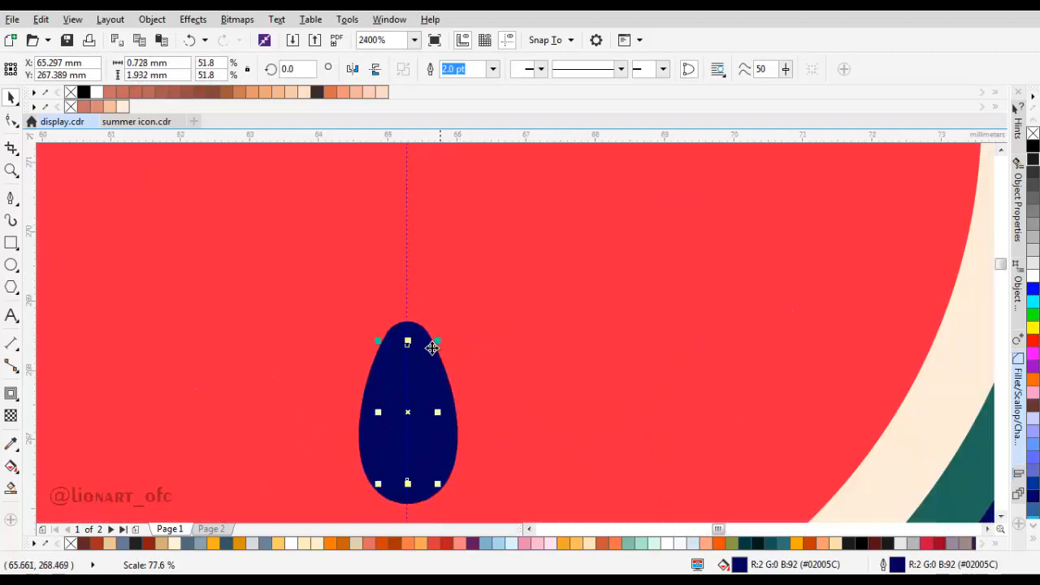
Move the seed's rotation centre to the middle of the slice's flat edge and rotate a copy 45° to the right side.
scroll(431, 344, "down", 2)
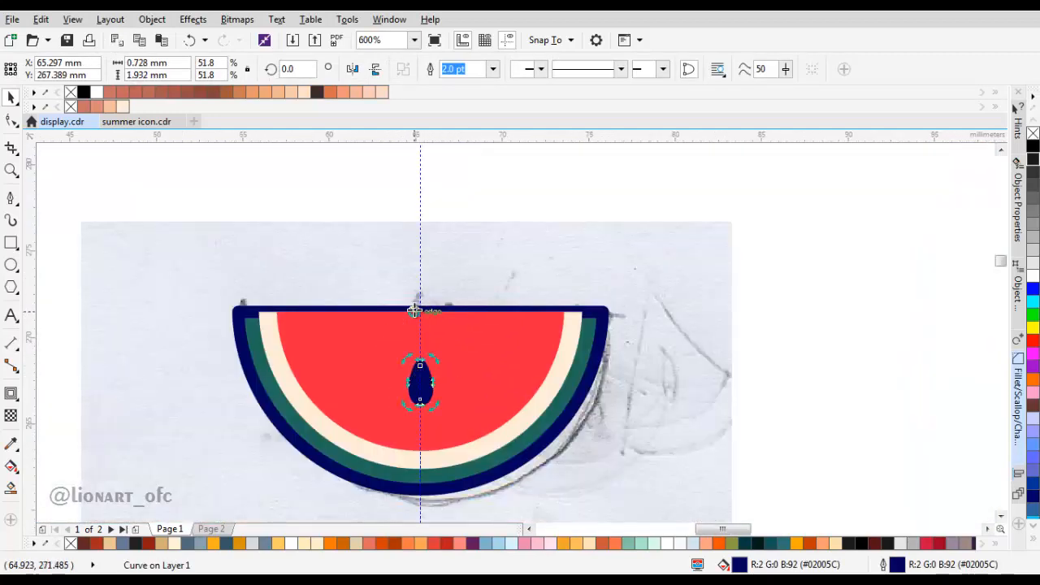
left_click_drag(416, 311, 419, 311)
scroll(442, 398, "up", 1)
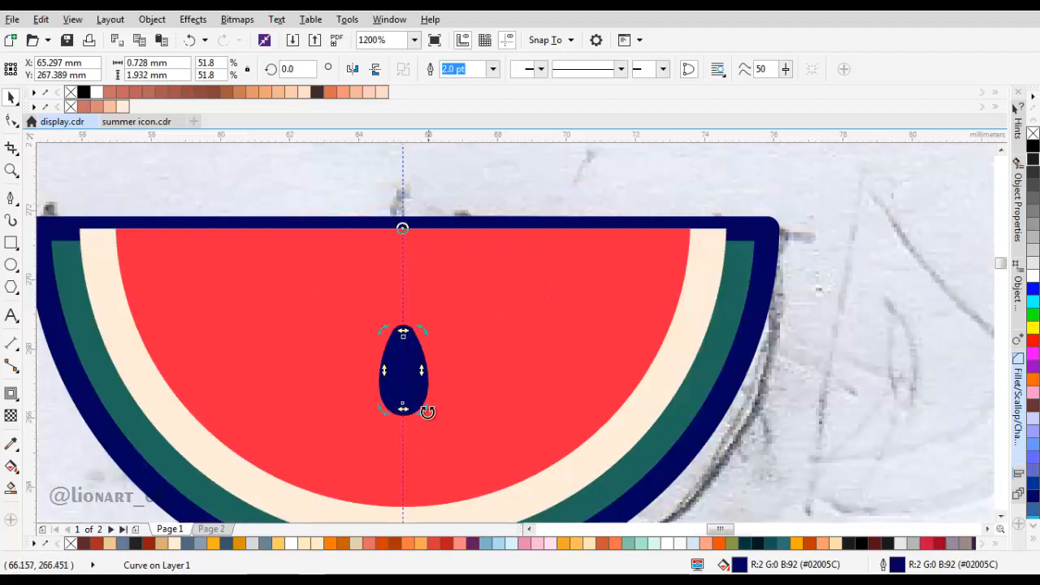
left_click_drag(425, 408, 569, 381)
Try to rotate a copy of the centre seed to the left side about the flat edge's midpoint.
left_click(418, 378)
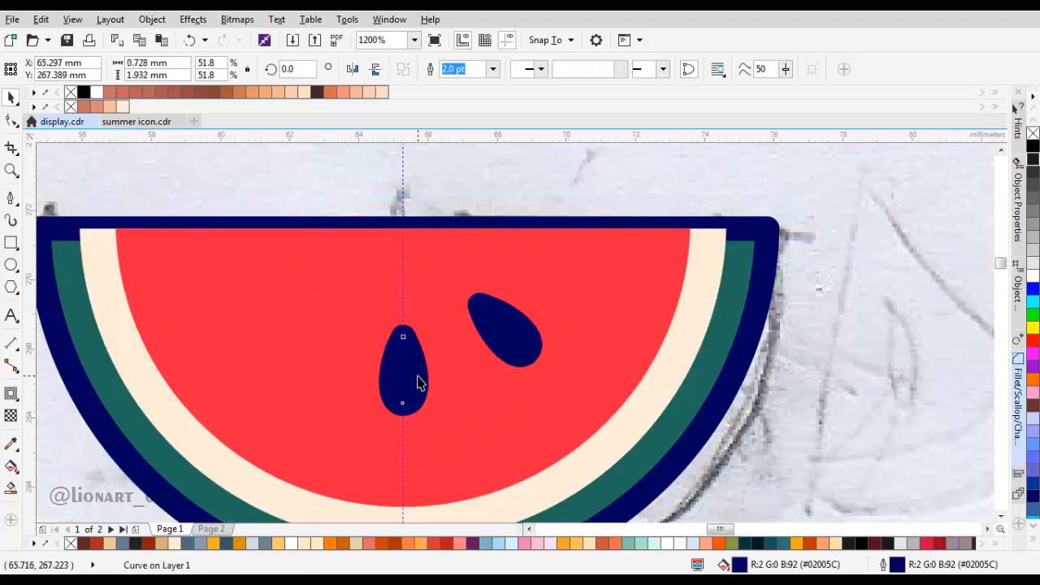
left_click(415, 355)
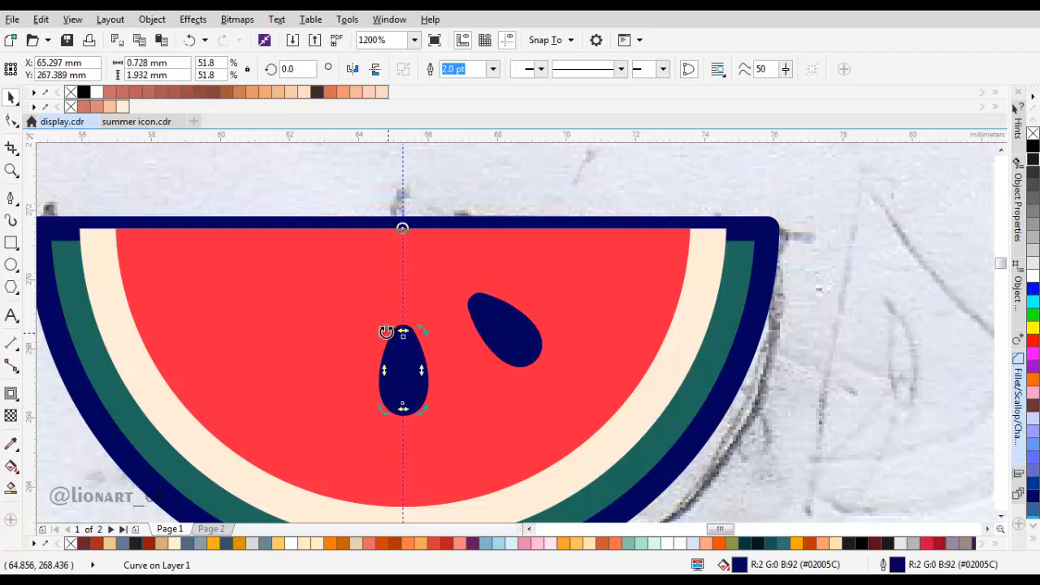
left_click_drag(385, 331, 292, 286)
right_click(293, 286)
scroll(451, 285, "down", 2)
left_click(541, 265)
scroll(446, 307, "up", 2)
key("ctrl+z")
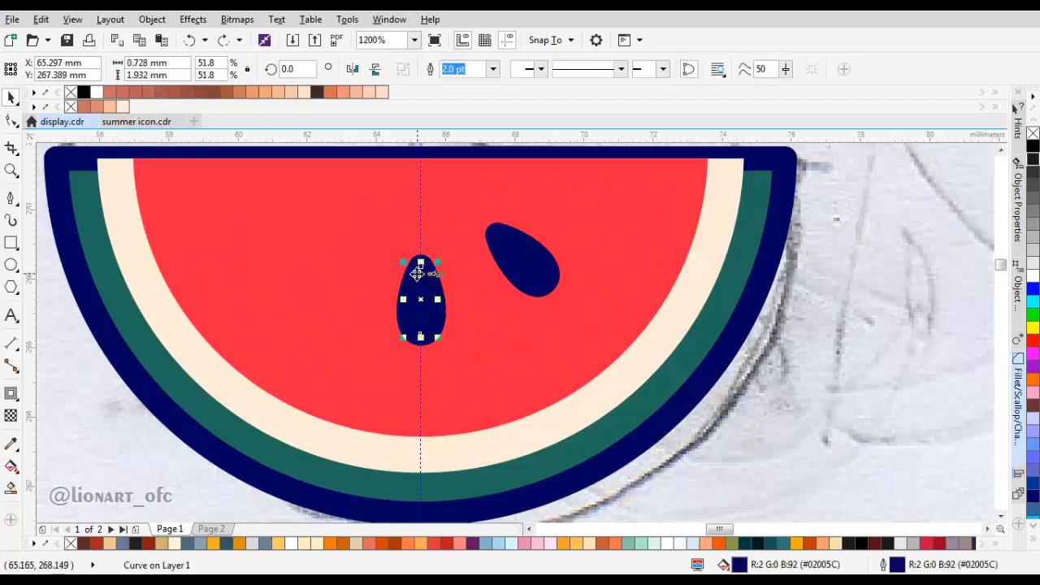
Rotate a copy of the centre seed to 315° on the left side, mirroring the right-hand seed.
left_click(414, 335)
left_click_drag(404, 341, 290, 275)
right_click(290, 274)
scroll(325, 286, "down", 2)
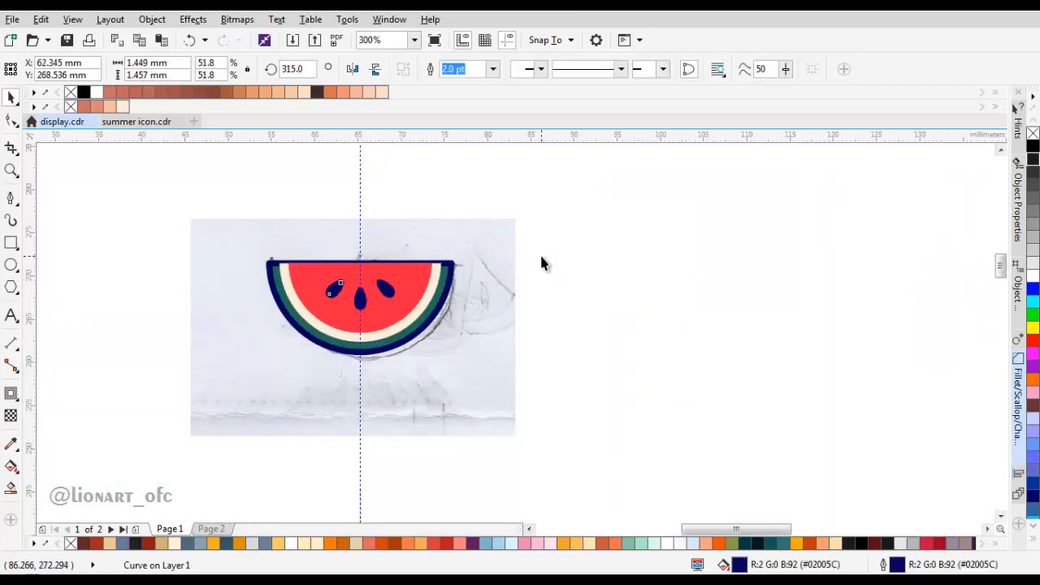
left_click(540, 255)
Try to enlarge the three seeds together about their common centre to about 9.1 by 3.5 mm.
left_click_drag(396, 291, 472, 280)
scroll(471, 280, "up", 2)
left_click(452, 276)
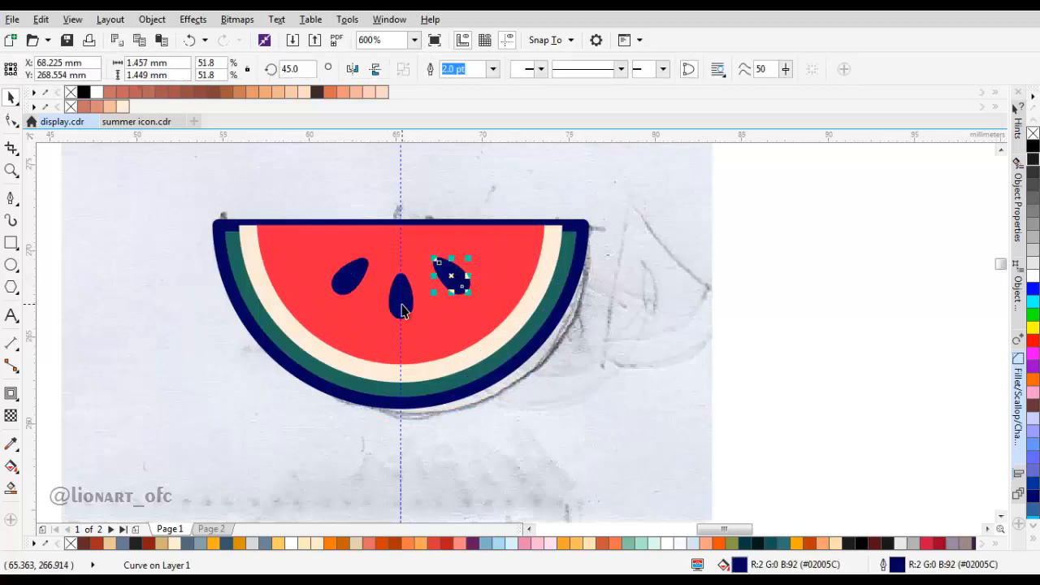
left_click(398, 297, "shift")
left_click(362, 279, "shift")
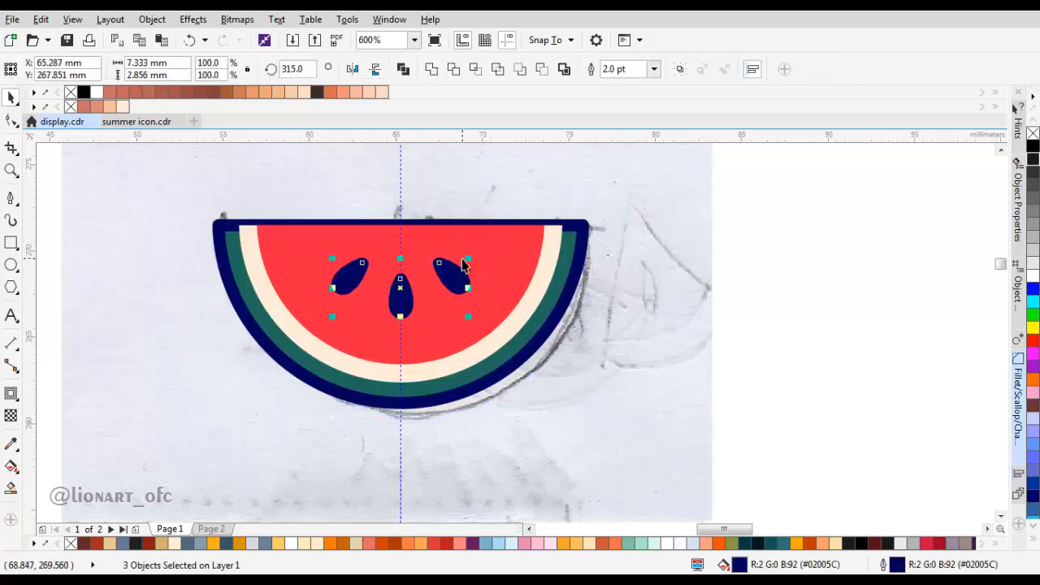
left_click_drag(468, 259, 483, 253)
scroll(486, 297, "down", 2)
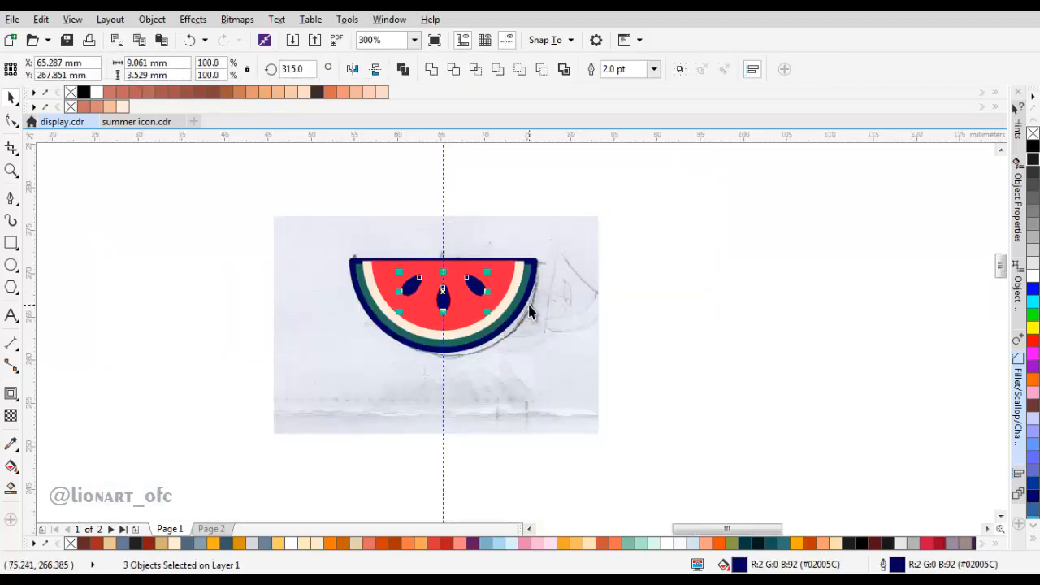
Undo the enlargement of the seeds and save the drawing.
left_click(569, 294)
mouse_move(511, 302)
left_mouse_down()
mouse_move(312, 317)
mouse_move(507, 295)
left_mouse_up()
key("ctrl+s")
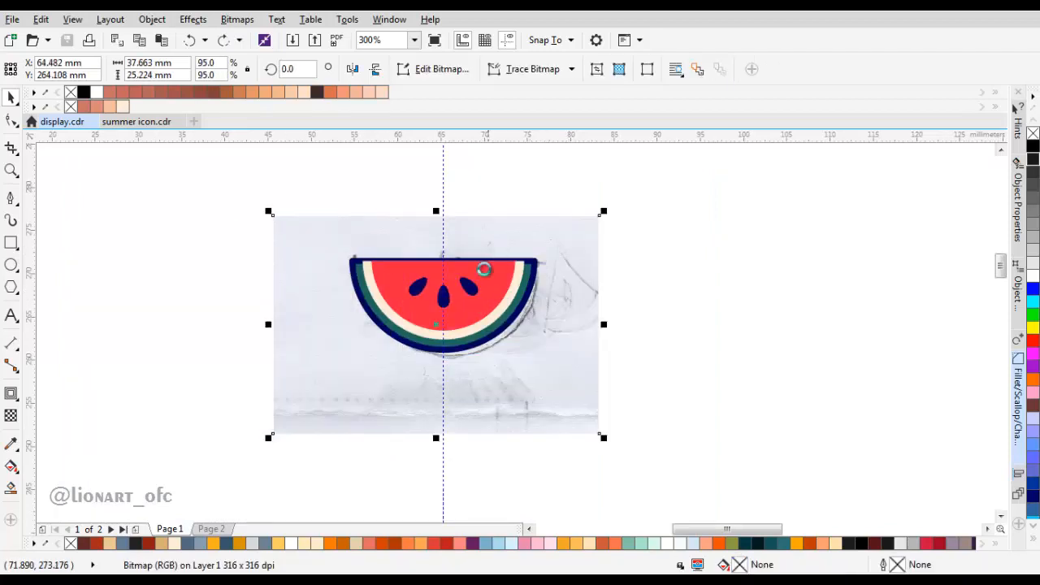
Draw a circle about 2.58 mm across and centre it on the slice's flat upper edge, right of the guideline.
scroll(480, 273, "up", 2)
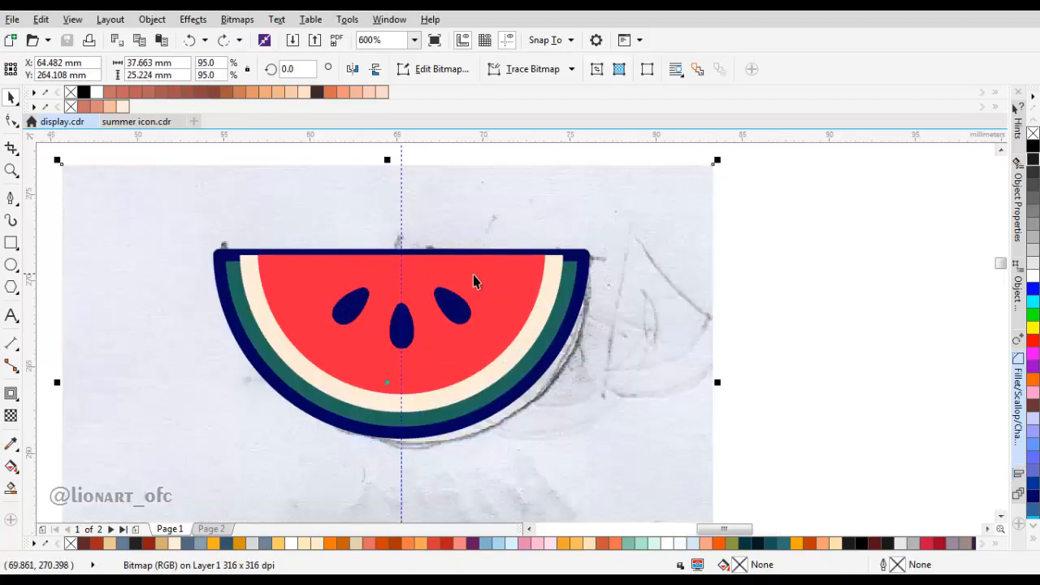
left_click(11, 265)
scroll(415, 234, "up", 4)
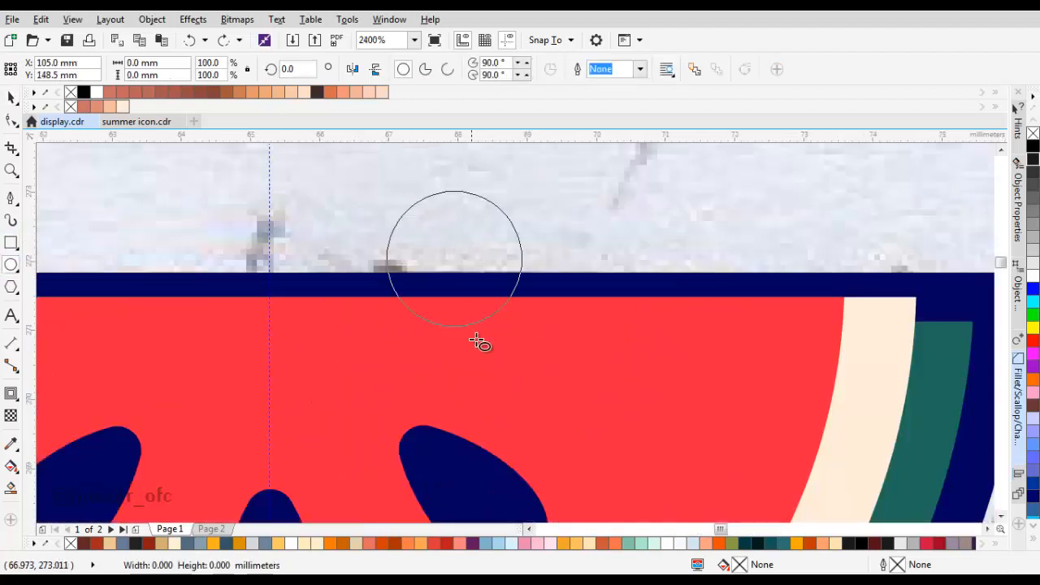
left_click_drag(479, 343, 492, 374)
left_click_drag(461, 300, 447, 296)
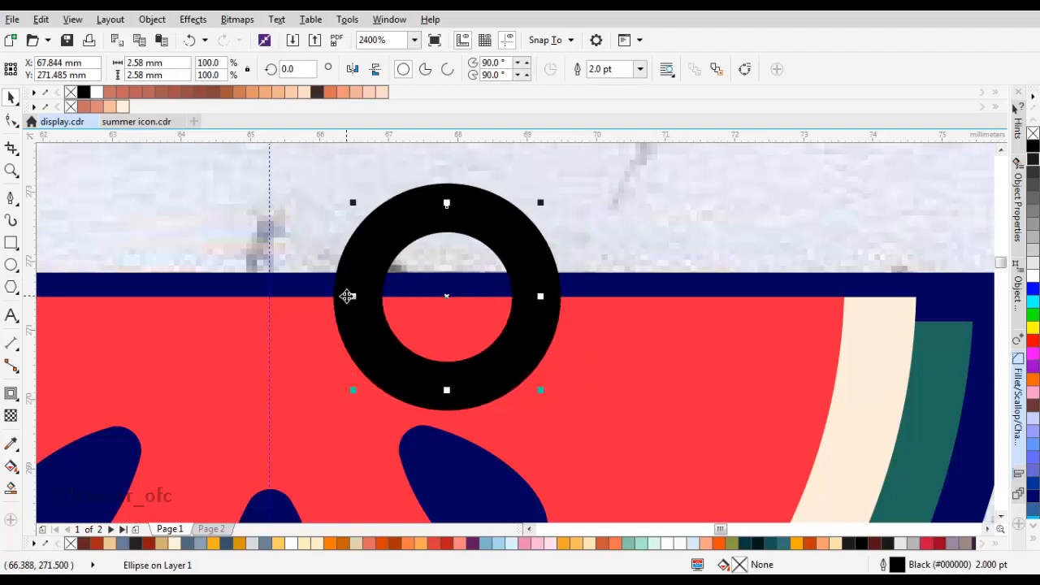
Duplicate the small circle horizontally to its right so that the two outlines overlap.
left_click(371, 284)
left_click(344, 300)
left_click_drag(353, 298, 549, 297)
right_click(550, 297)
Select both small circles and shift them about 0.55 mm to the right along the flat edge.
left_click(504, 249, "shift")
scroll(634, 233, "down", 2)
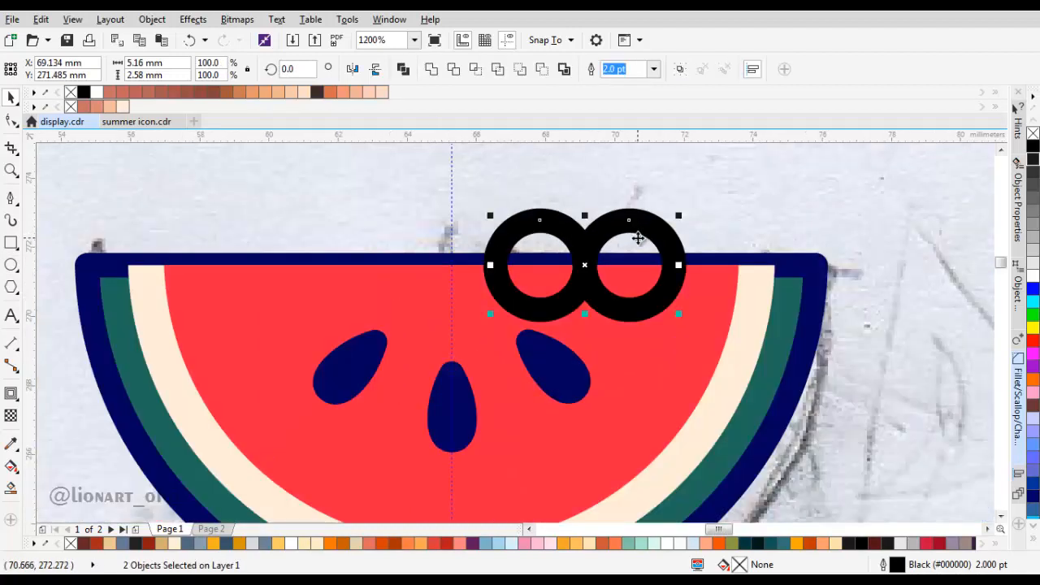
left_click_drag(614, 222, 633, 222)
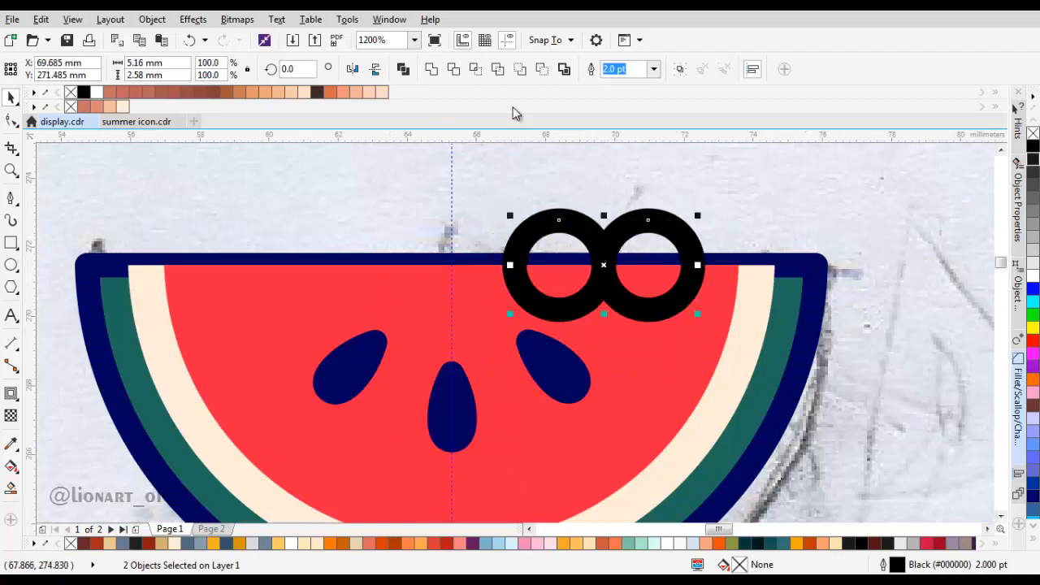
Weld the two overlapping small circles into one shape and group the slice's red, cream and green shapes.
left_click(430, 69)
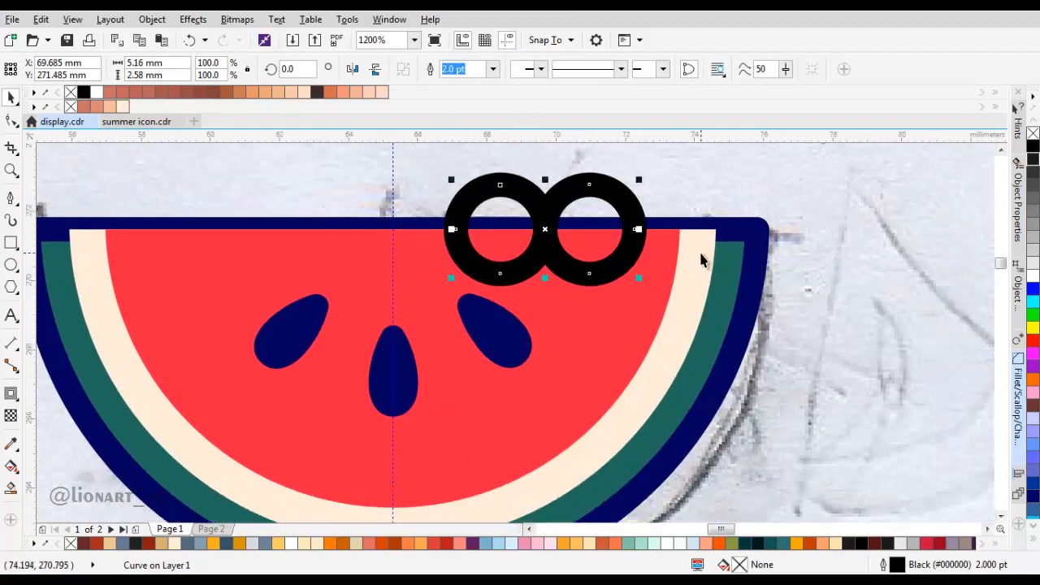
left_click(661, 296, "shift")
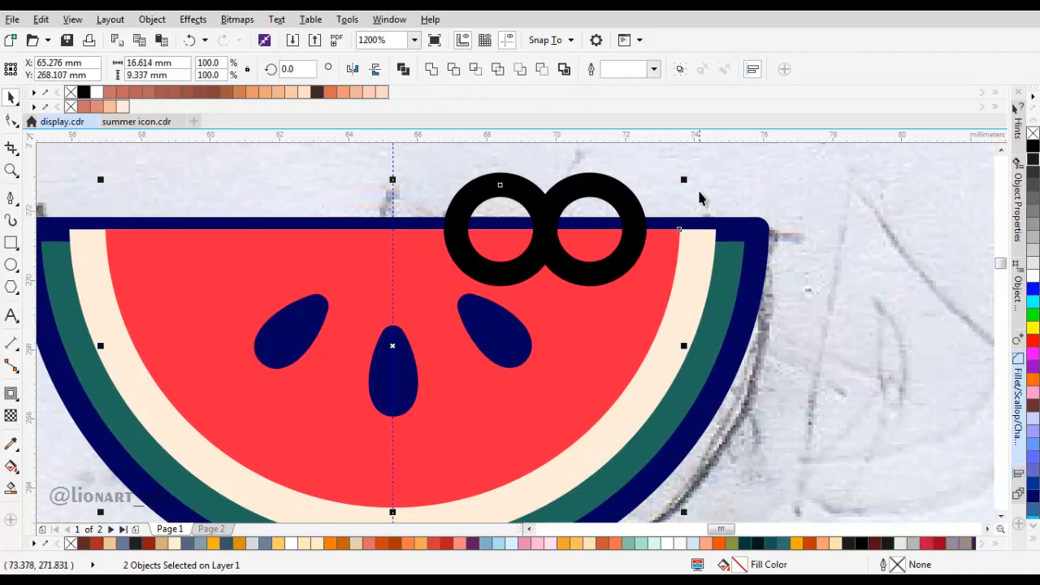
left_click(701, 197)
left_click(665, 276)
left_click(702, 277, "shift")
left_click(735, 276, "shift")
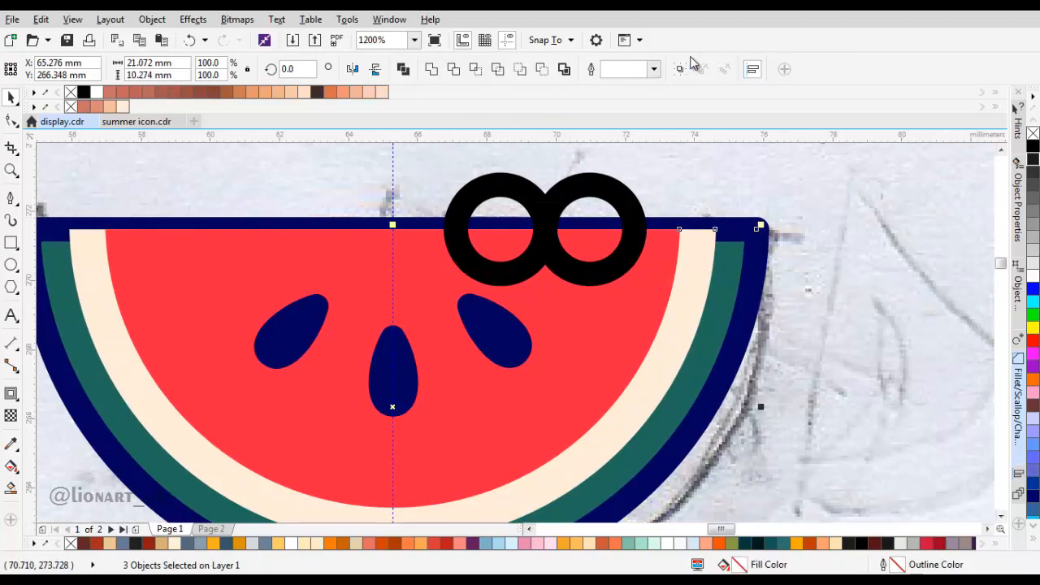
left_click(592, 185)
left_click(643, 254, "shift")
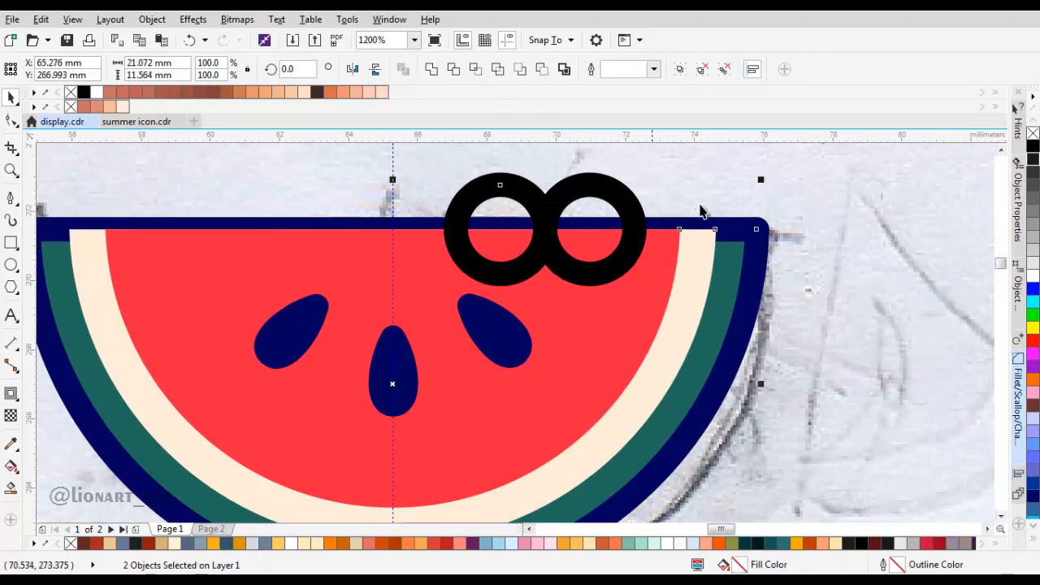
Bring the sketch bitmap to the front and step it back until only the welded circles and seeds lie above it.
left_click(736, 192)
scroll(689, 244, "down", 2)
scroll(689, 244, "up", 1)
key("shift+Page_Up")
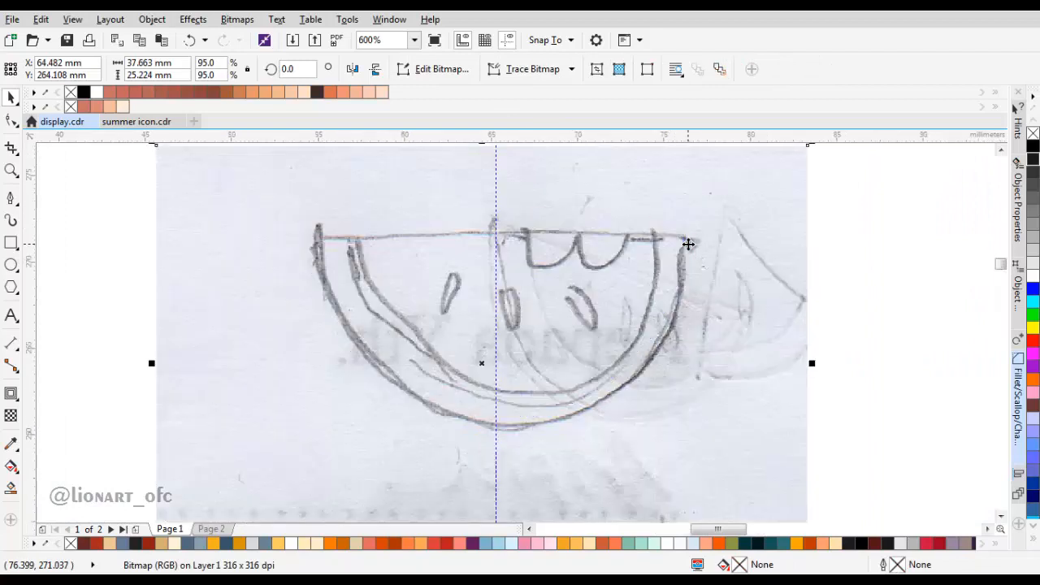
key("ctrl+Page_Down")
key("ctrl+Page_Down")
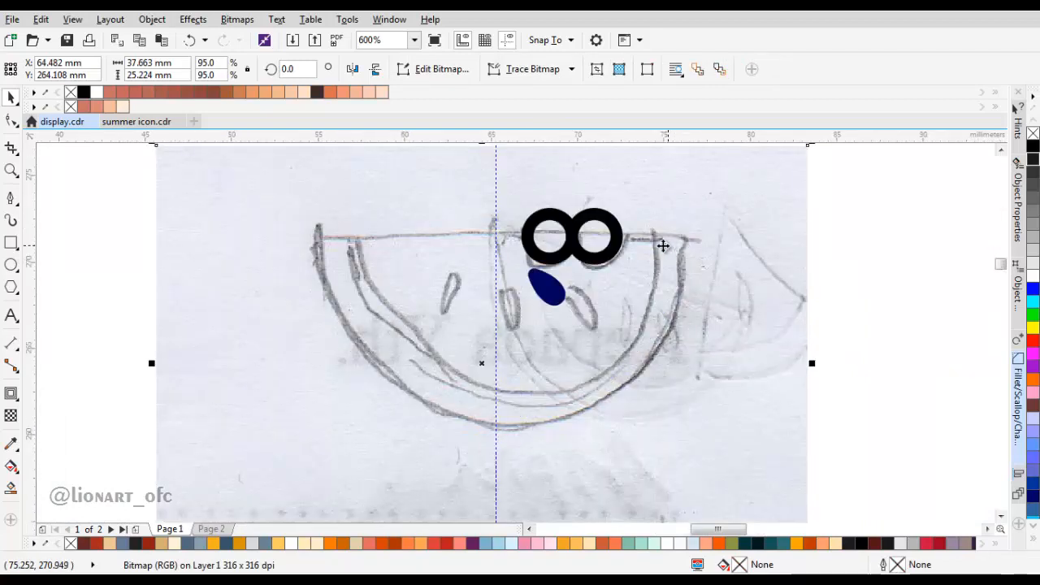
key("ctrl+z")
left_click(591, 253)
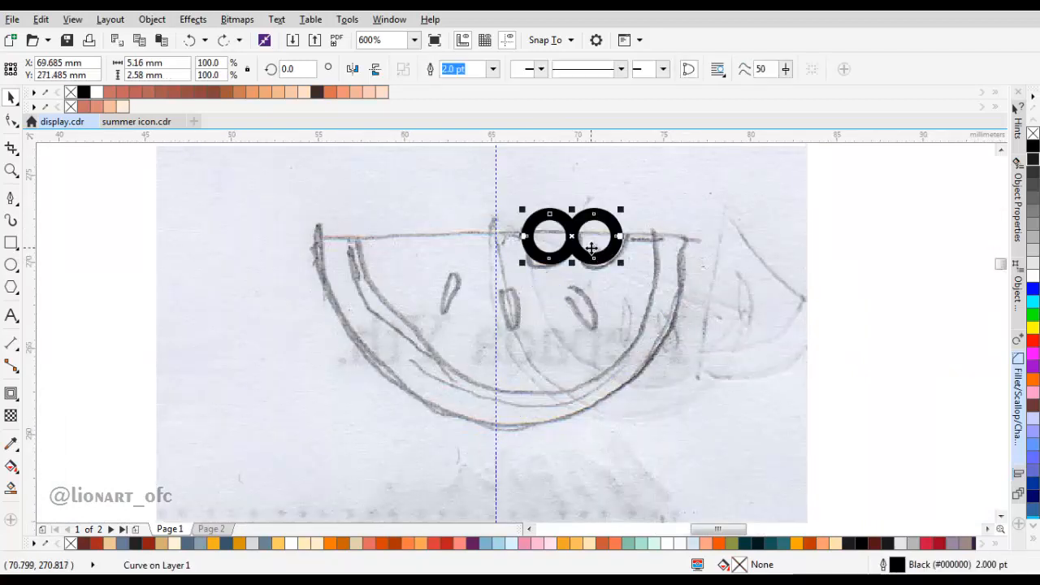
left_click(654, 286)
key("ctrl+Page_Down")
key("ctrl+Page_Down")
key("ctrl+Page_Down")
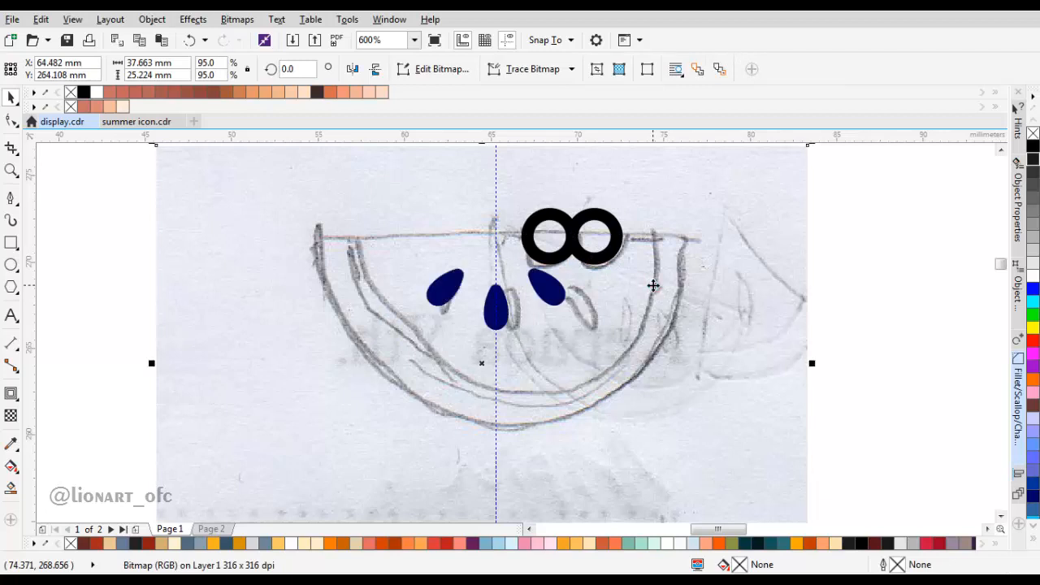
Delete the two tilted seeds on either side of the middle seed.
scroll(510, 303, "up", 2)
left_click(592, 279)
left_click(488, 323, "shift")
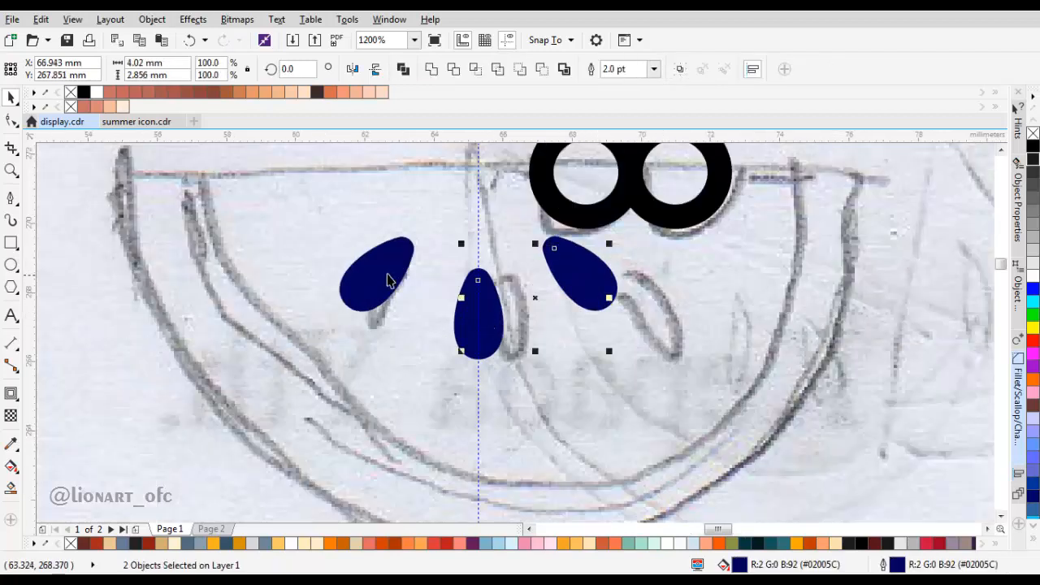
left_click(390, 279, "shift")
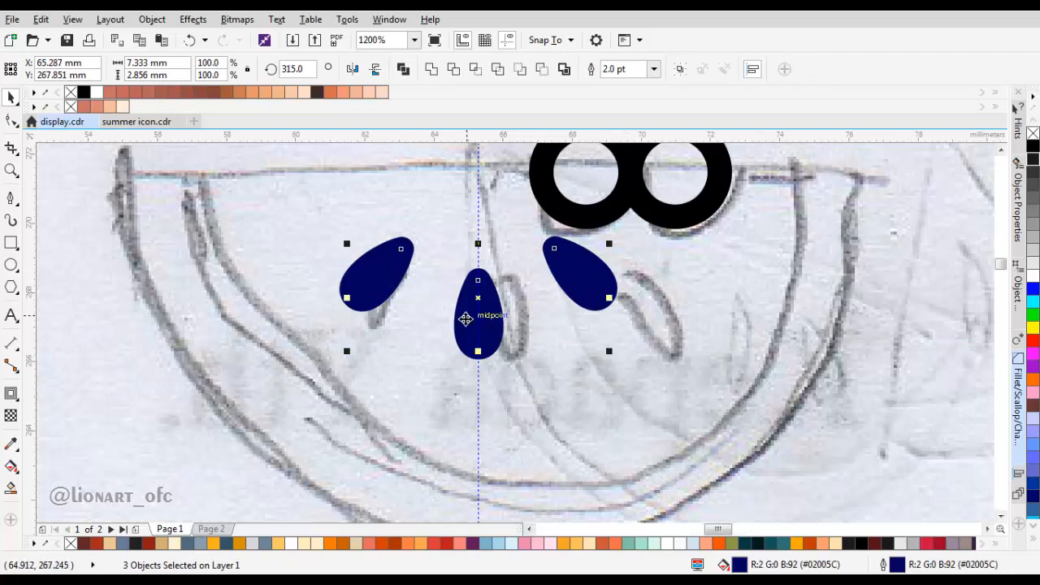
scroll(466, 320, "down", 1)
left_click(663, 265)
left_click(531, 301)
scroll(459, 295, "up", 1)
key("Delete")
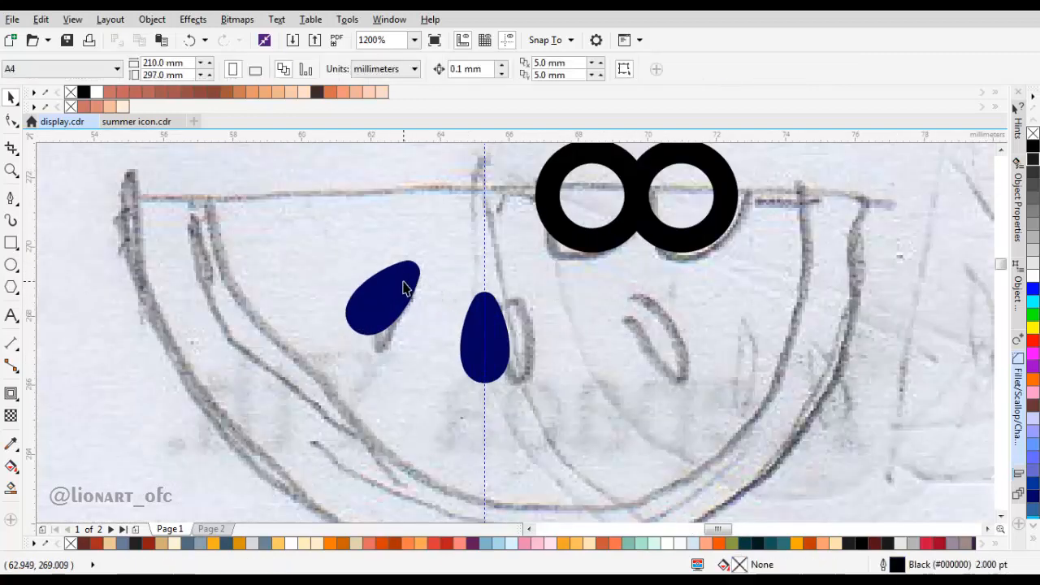
left_click(404, 288)
key("Delete")
Move the middle seed about 0.5 mm down the guideline and shrink it to about 0.6 × 1.58 mm.
left_click_drag(499, 345, 497, 363)
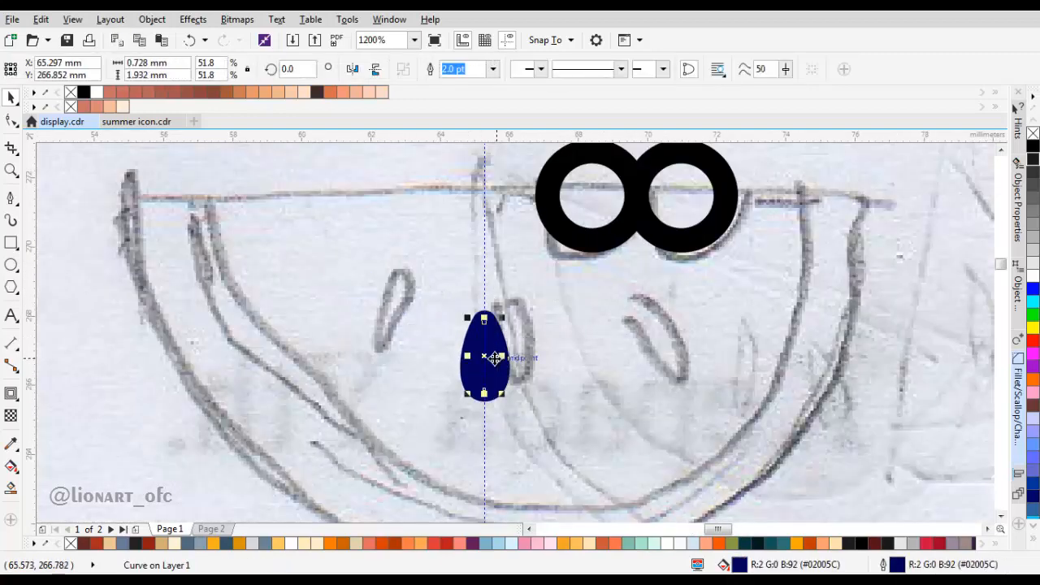
scroll(498, 331, "up", 1)
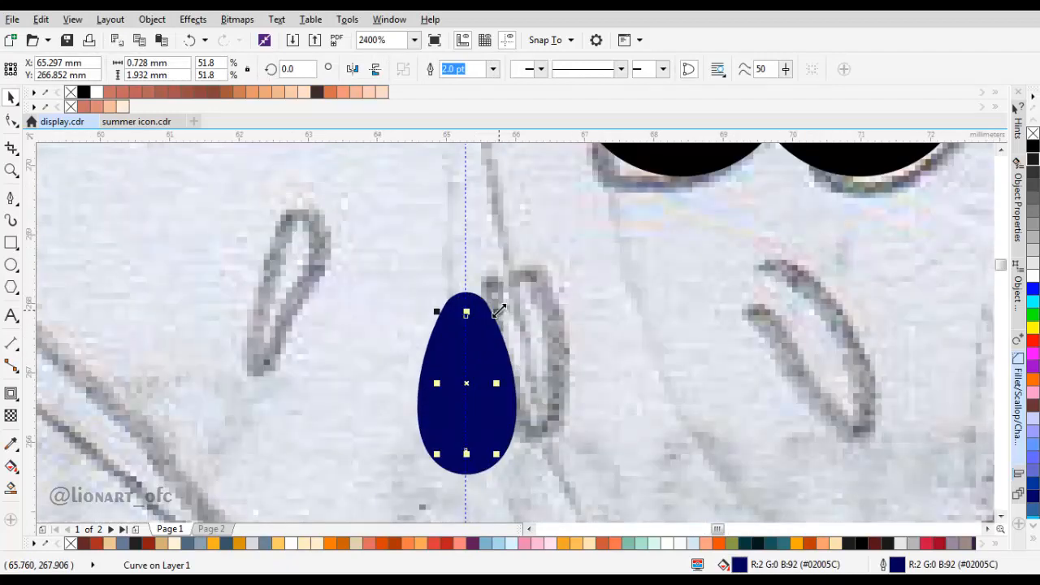
left_click_drag(498, 310, 487, 332)
scroll(488, 331, "down", 1)
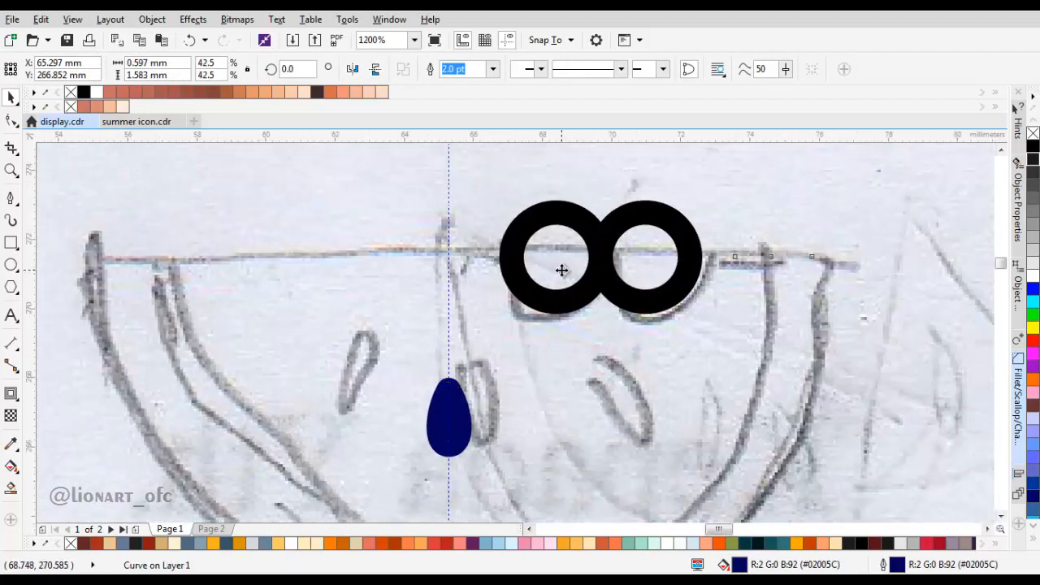
left_click(562, 269)
left_click(650, 220)
scroll(574, 260, "down", 1)
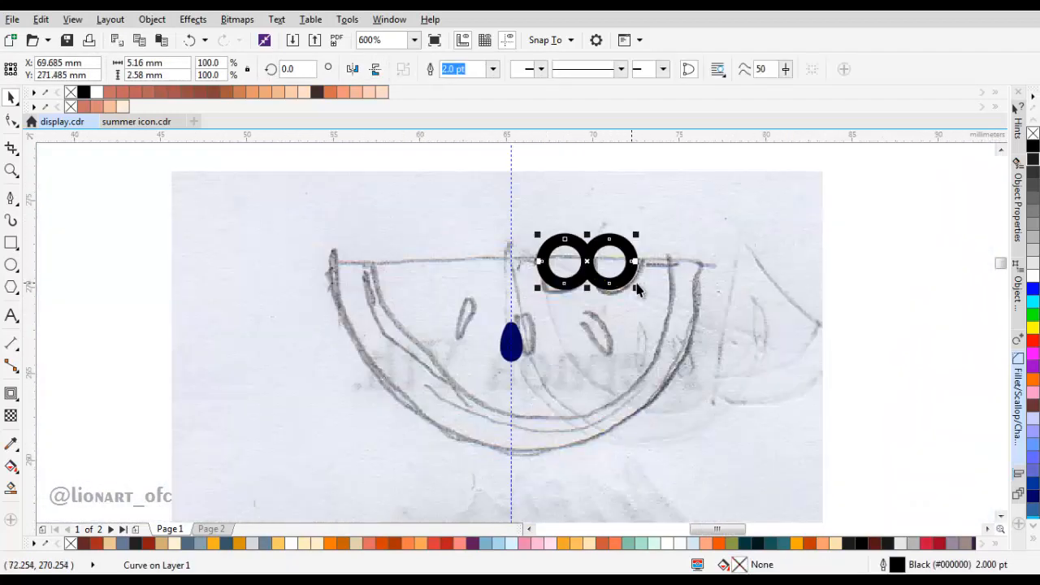
Create two copies of the middle seed, rotated 45° to either side about a pivot where the guideline meets the slice's flat edge.
left_click(511, 341)
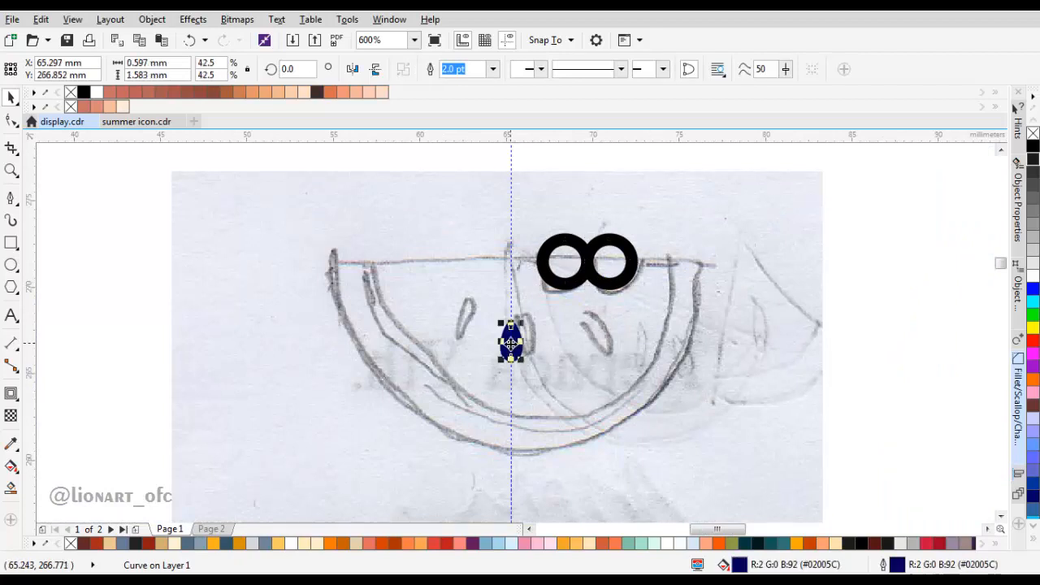
scroll(511, 341, "up", 1)
left_click(512, 321)
scroll(520, 283, "up", 1)
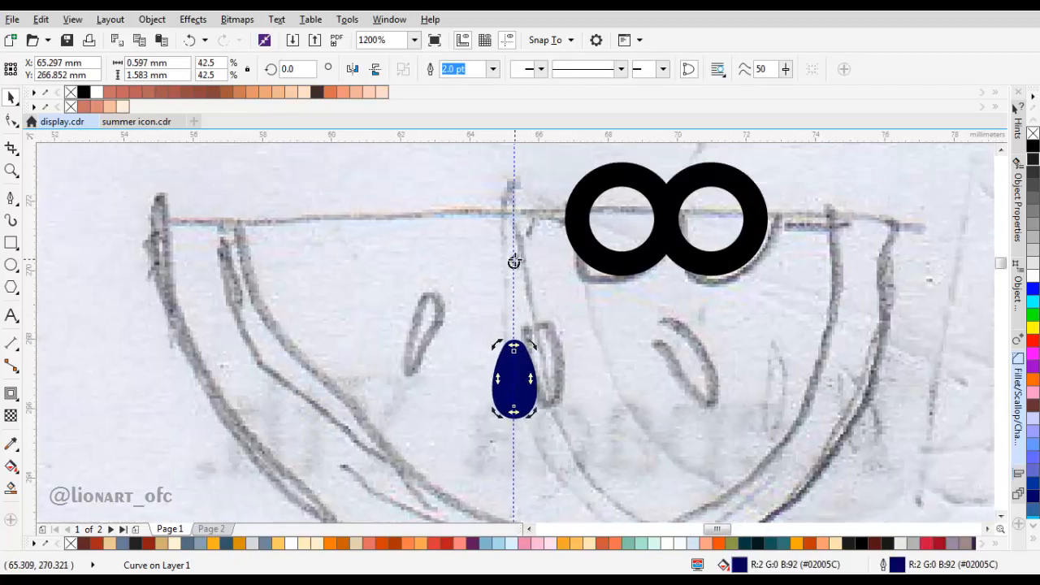
left_click_drag(514, 248, 513, 217)
left_click_drag(530, 404, 397, 395)
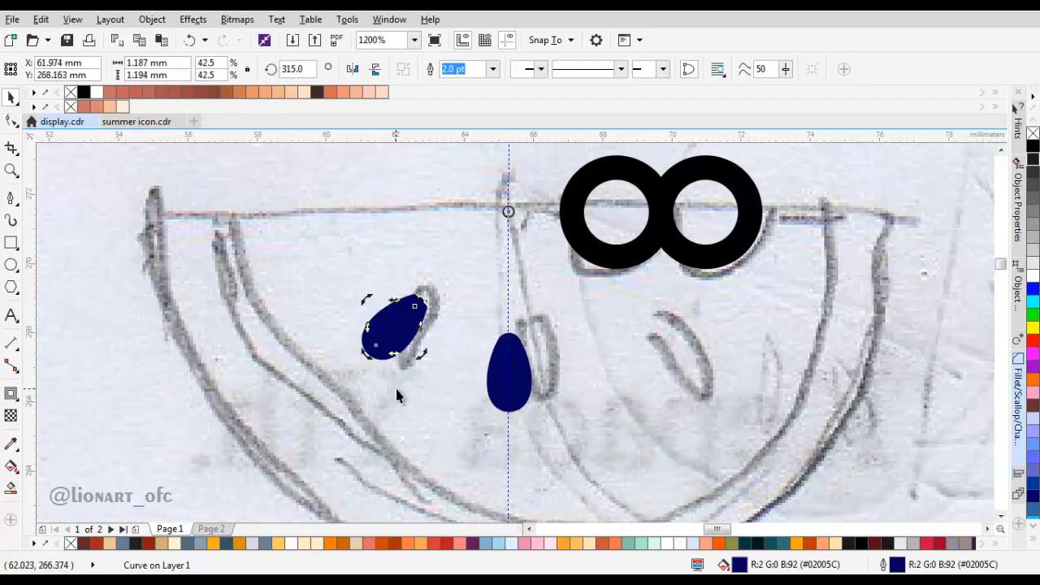
left_click(516, 398)
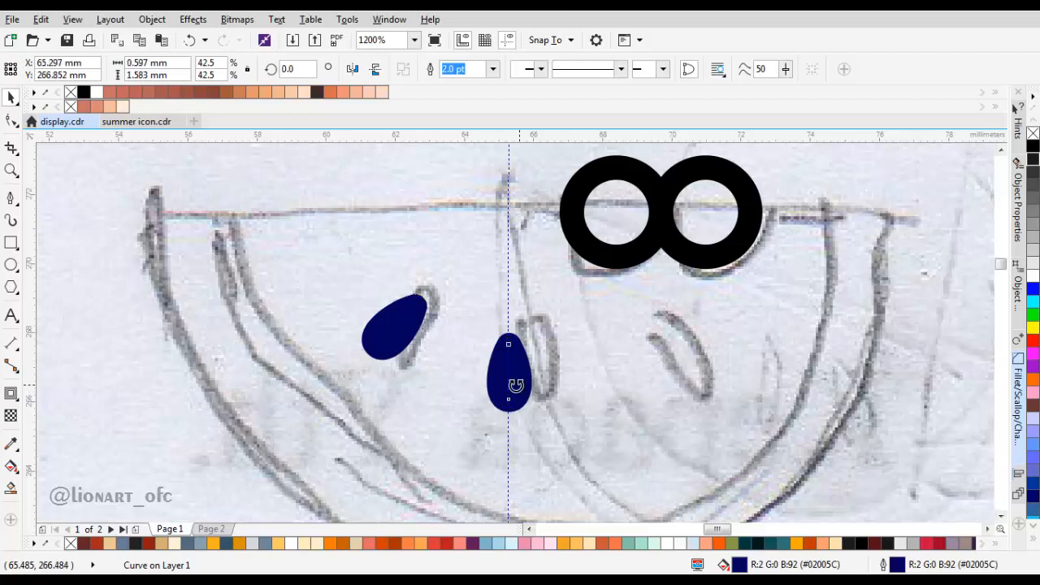
left_click(517, 399)
left_click_drag(531, 410, 611, 378)
Send the sketch bitmap behind all the slice shapes.
scroll(611, 379, "down", 4)
left_click(618, 395)
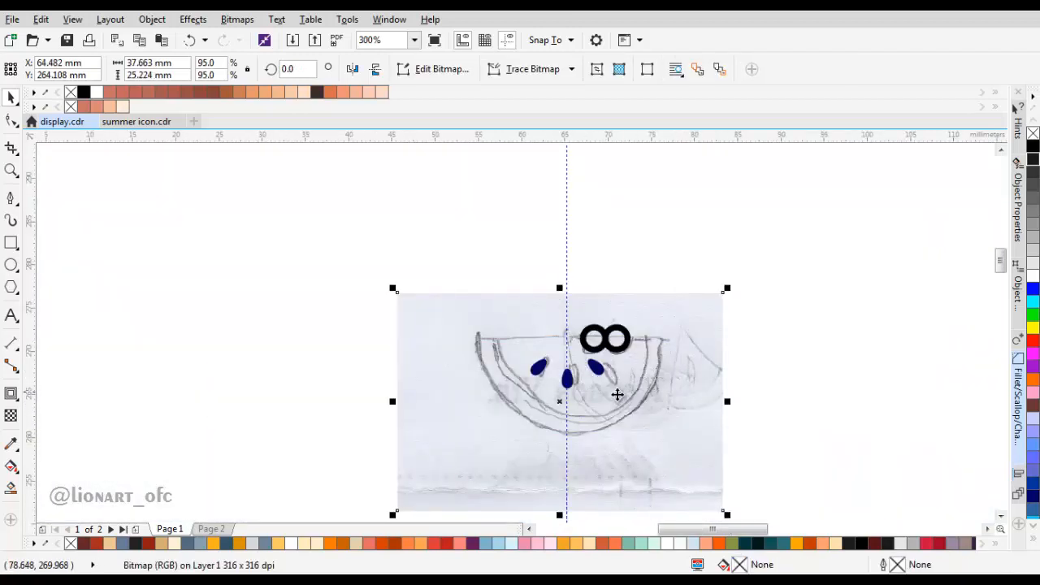
scroll(618, 395, "up", 1)
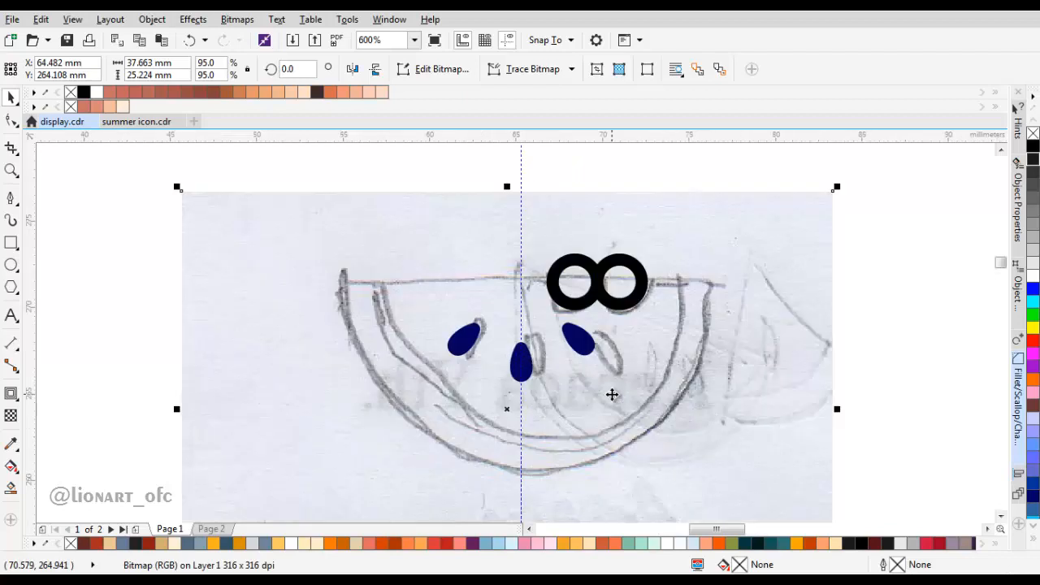
scroll(618, 299, "up", 1)
Trim the slice group with the welded circles to cut the bite marks, and delete the circles.
left_click(615, 295)
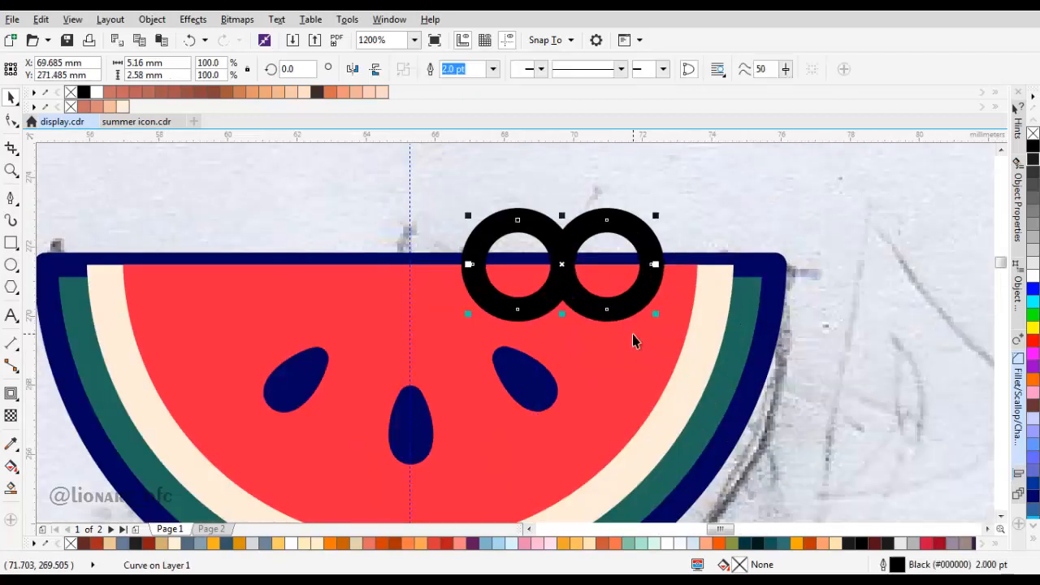
left_click(620, 280, "shift")
left_click(453, 69)
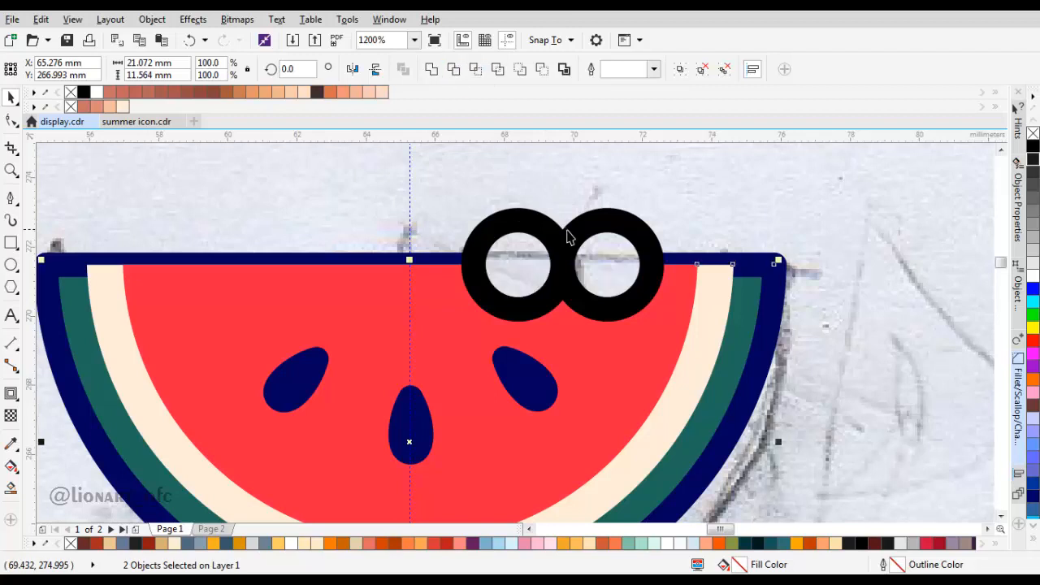
left_click_drag(576, 233, 699, 197)
scroll(640, 243, "down", 1)
key("Delete")
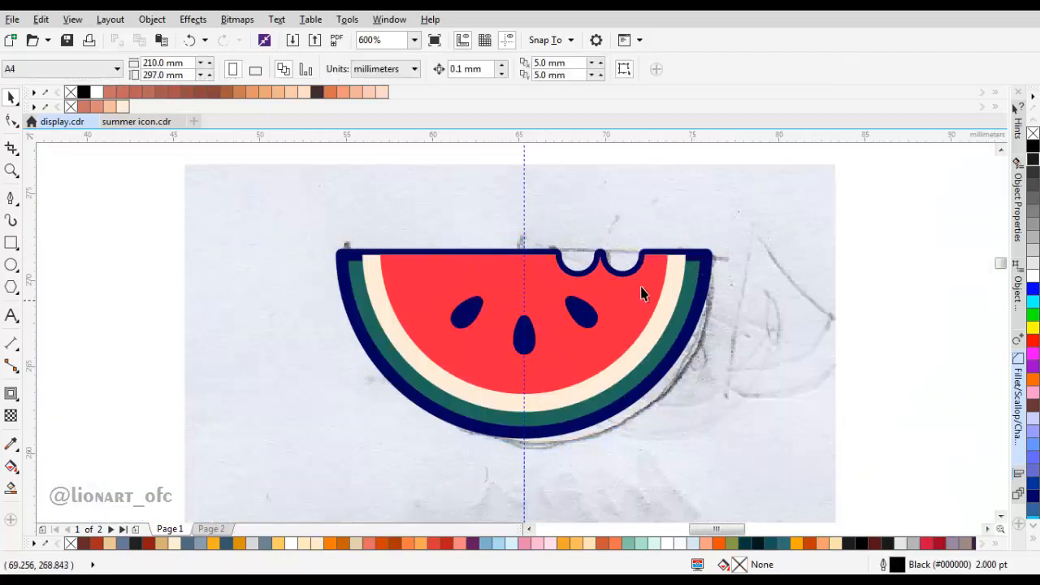
Ungroup the trimmed slice shapes, select the green outer shape and save the drawing.
left_click(663, 303)
left_click(513, 69)
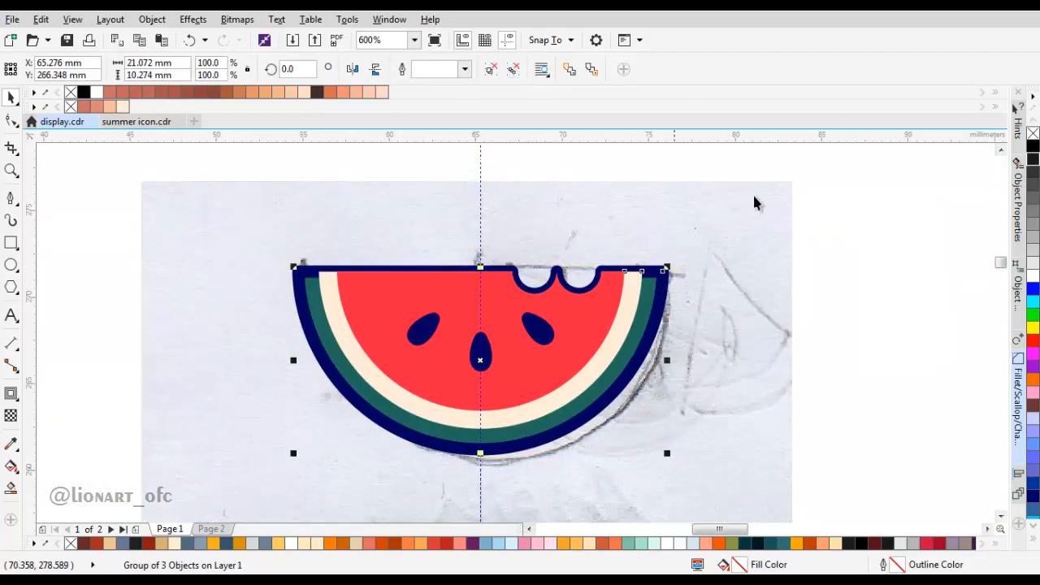
left_click(753, 196)
left_click(656, 306)
scroll(656, 307, "down", 2)
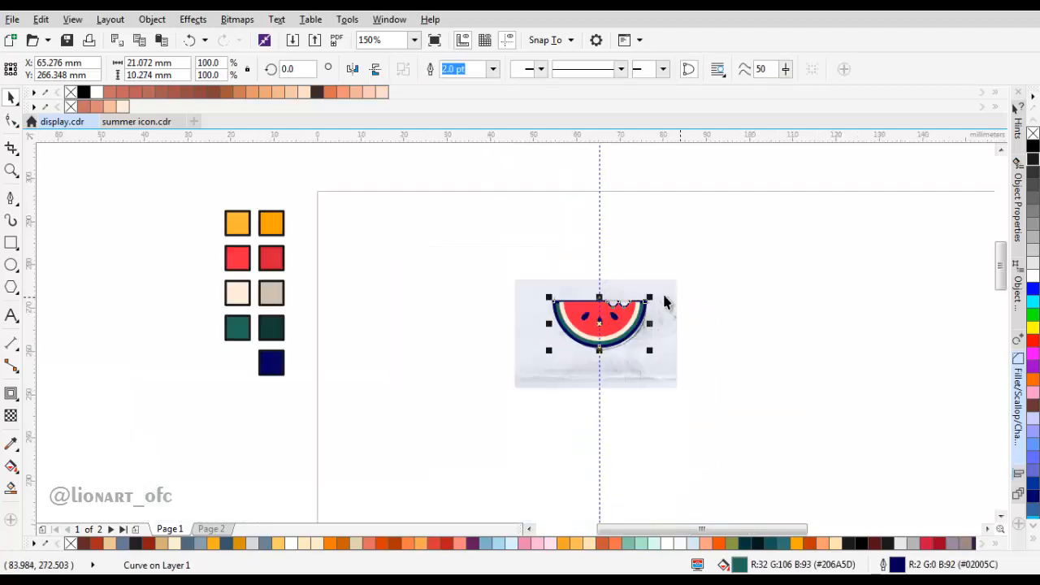
key("ctrl+s")
Duplicate the green outer shape about 2.7 mm to the left and Smart Fill the green rind area exposed beside the copy.
scroll(609, 329, "up", 1)
left_click_drag(623, 312, 560, 321)
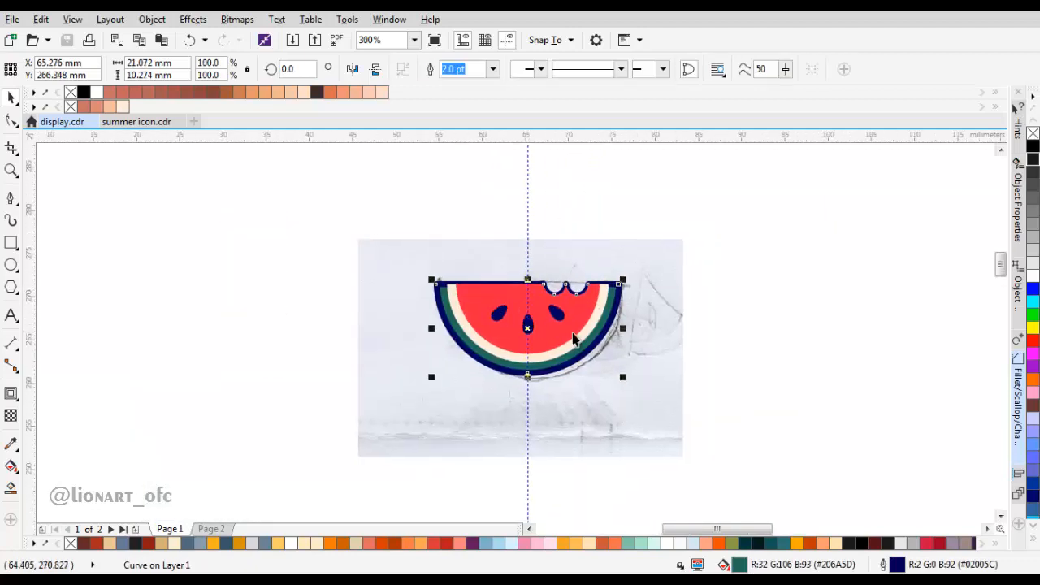
scroll(573, 339, "up", 1)
left_click_drag(626, 351, 513, 304)
right_click(580, 347)
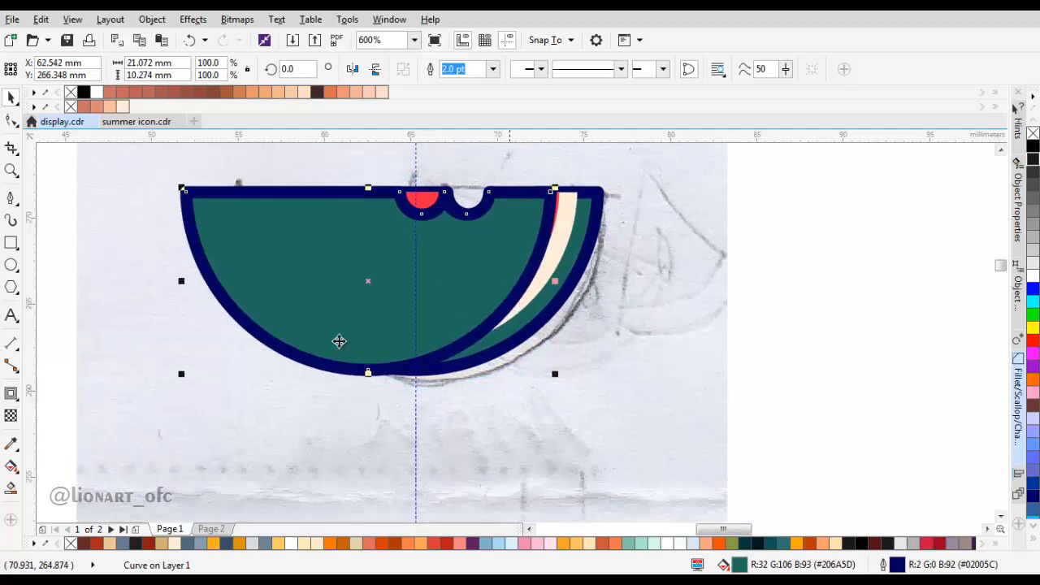
left_click(502, 333)
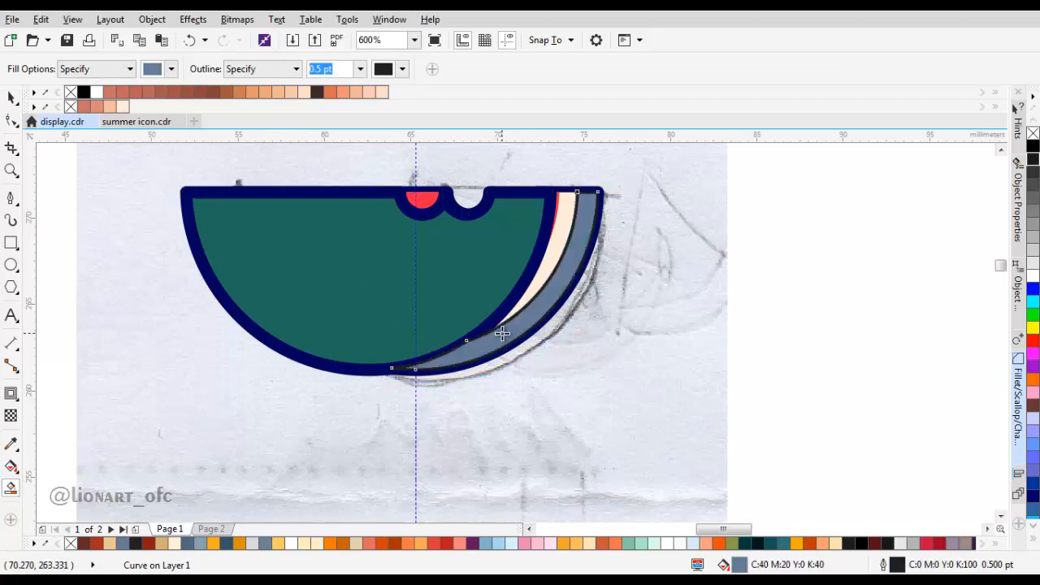
key("space")
left_click_drag(494, 306, 324, 321)
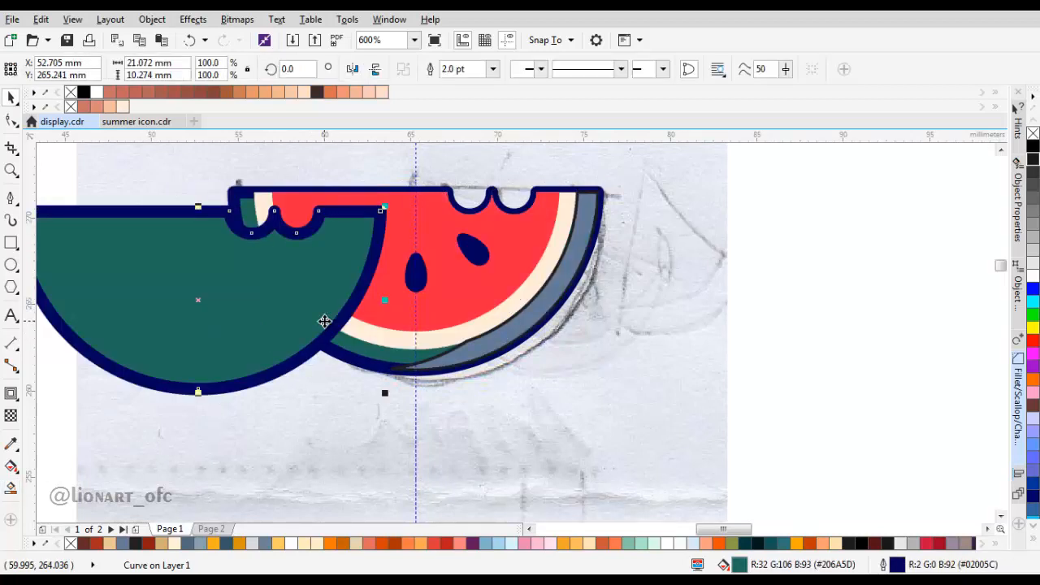
key("Delete")
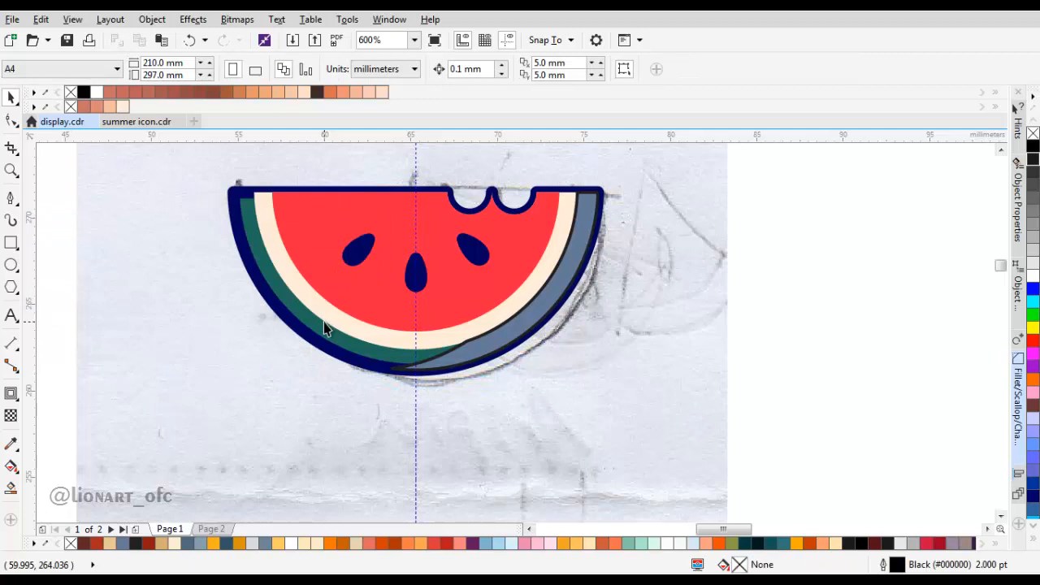
left_click_drag(323, 321, 246, 304)
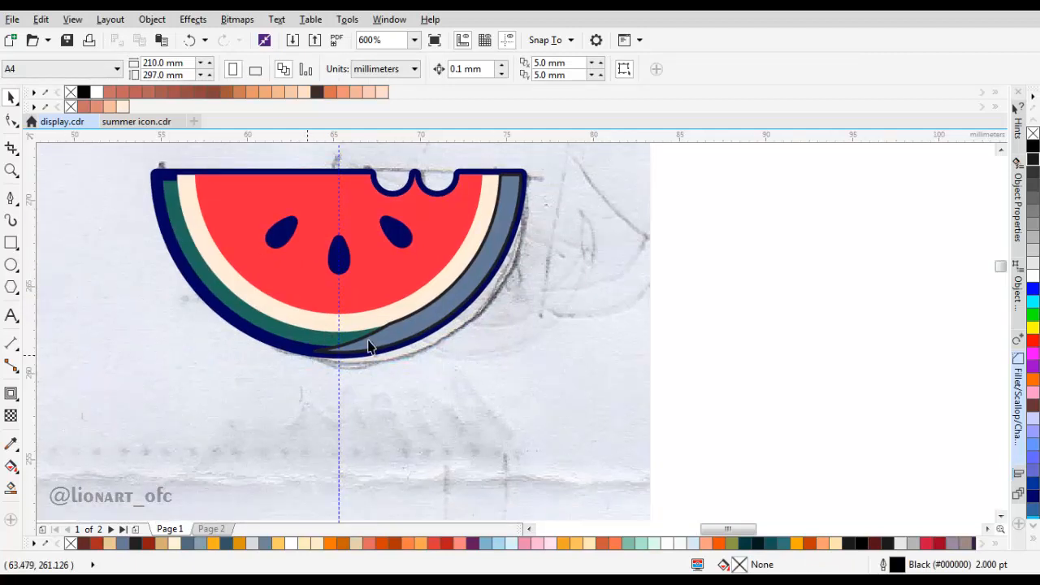
key("ctrl+z")
key("ctrl+z")
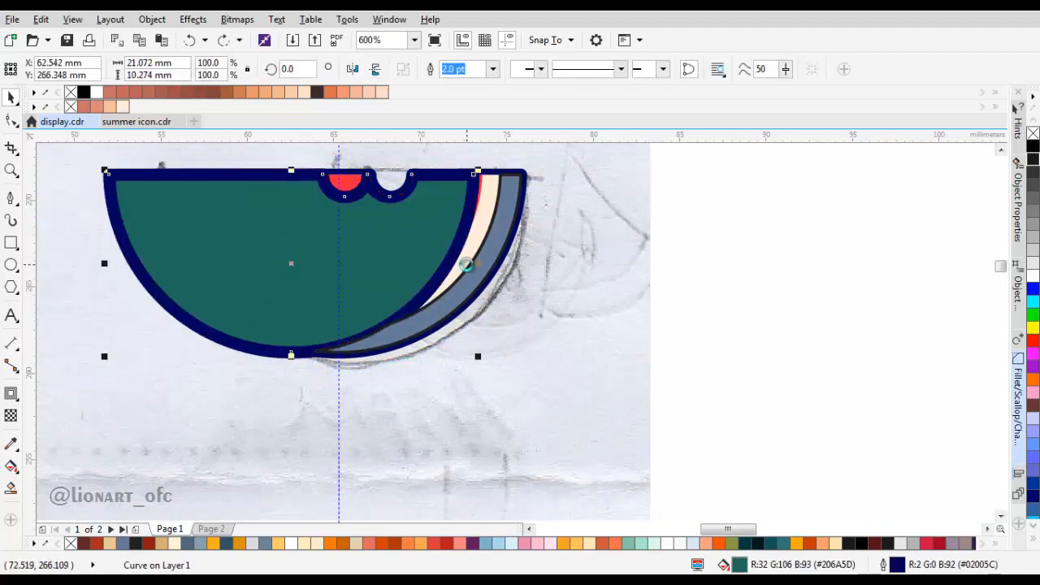
Smart Fill the cream rind area exposed beside the shifted green copy.
scroll(467, 264, "up", 1)
left_click_drag(466, 256, 466, 320)
key("s")
left_click(477, 294)
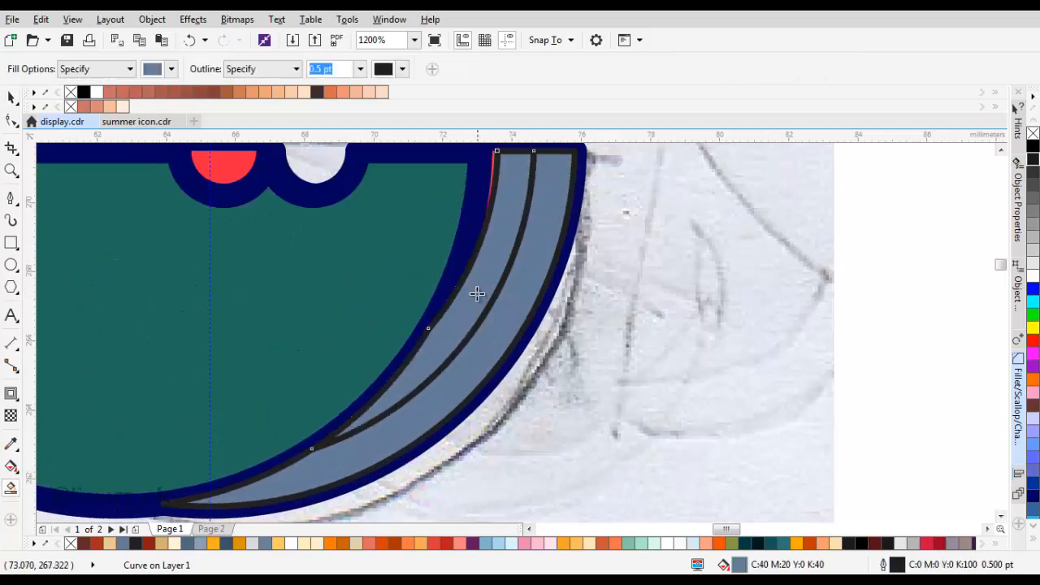
Move the green copy about 10.6 mm left and 2.3 mm down, clear of the new rind shading shapes.
scroll(474, 292, "down", 1)
key("space")
left_click_drag(429, 282, 247, 323)
left_click_drag(465, 257, 481, 263)
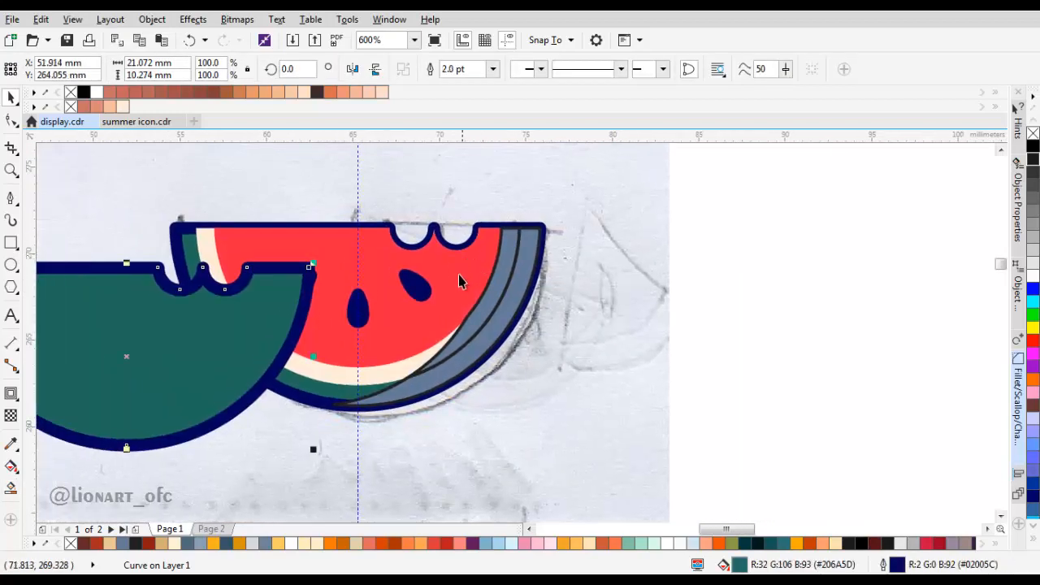
Delete the green copy and duplicate the red flesh shape about 1.5 mm to the left.
key("Delete")
left_click(457, 277)
scroll(459, 280, "up", 1)
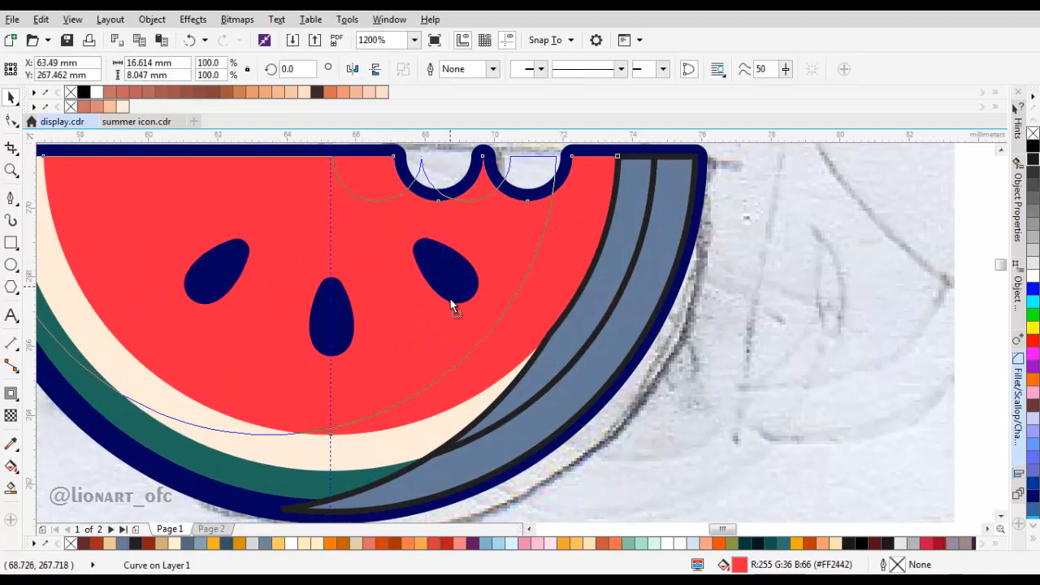
left_click_drag(450, 299, 460, 299)
right_click(459, 299)
Smart Fill the flesh area exposed beside the shifted red copy and remove the copy from the drawing.
key("space")
left_click(512, 337)
scroll(497, 313, "down", 2)
key("space")
left_click(412, 302)
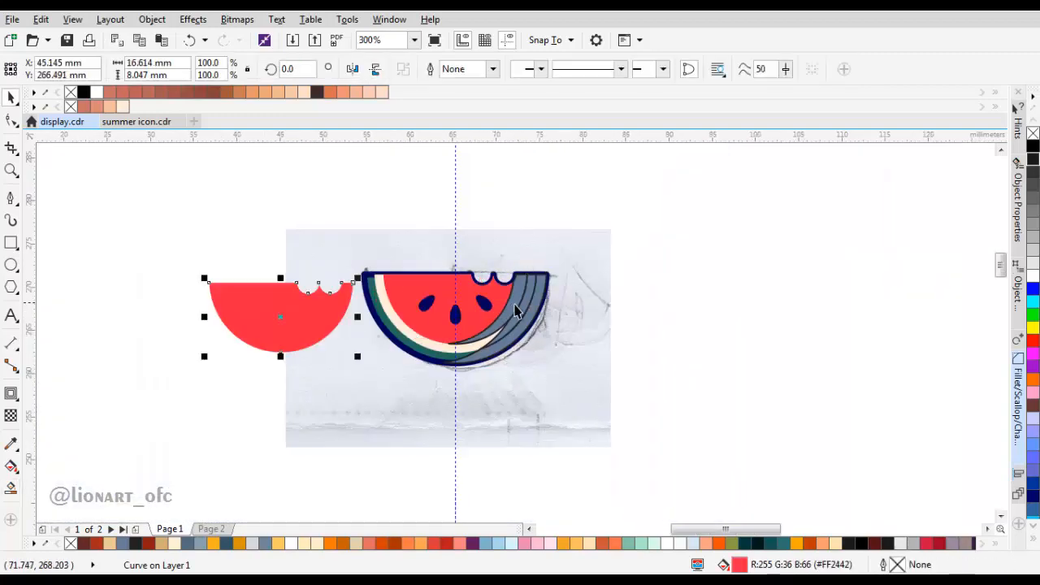
scroll(513, 309, "up", 1)
key("Escape")
scroll(507, 303, "down", 1)
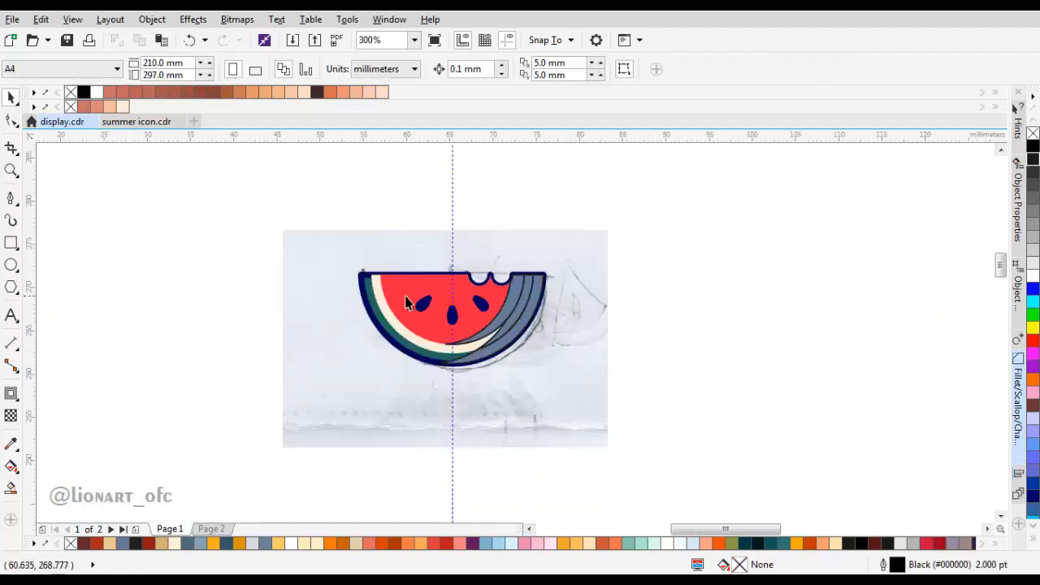
Sample the beige swatch and fill the innermost shading shape on the flesh with it.
scroll(406, 302, "down", 1)
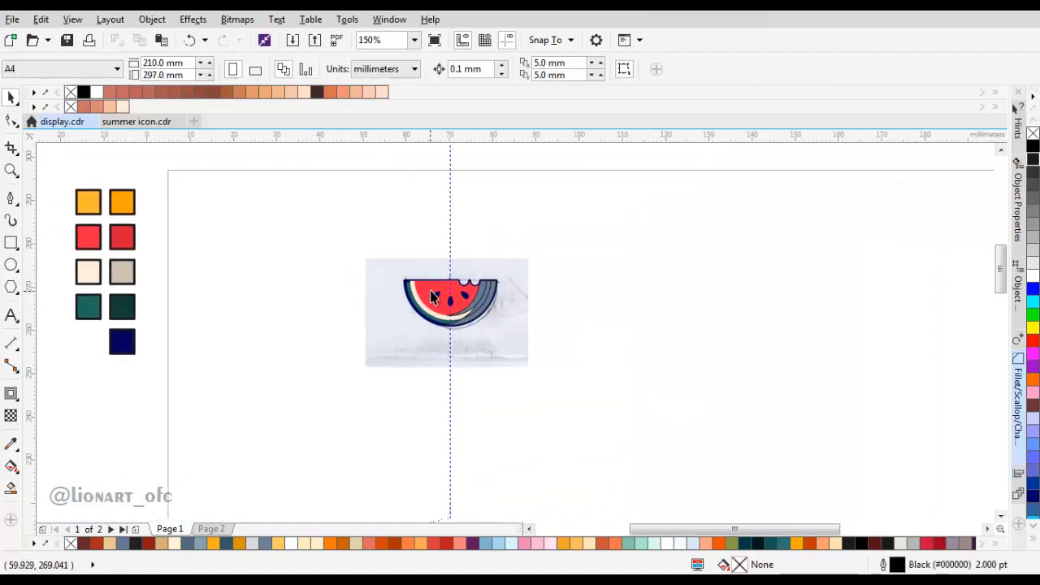
left_click(12, 444)
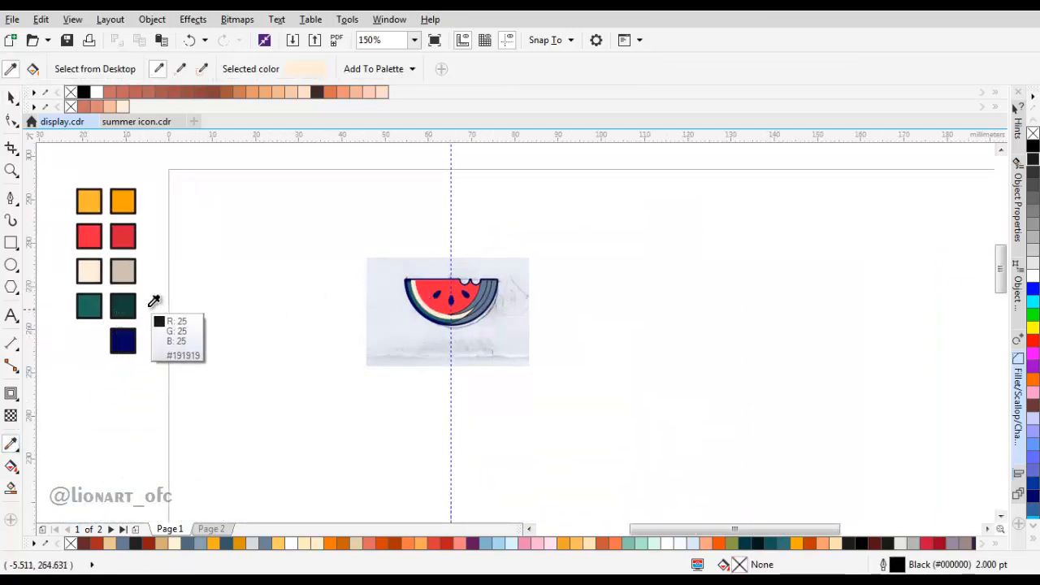
left_click(123, 270)
scroll(495, 309, "up", 3)
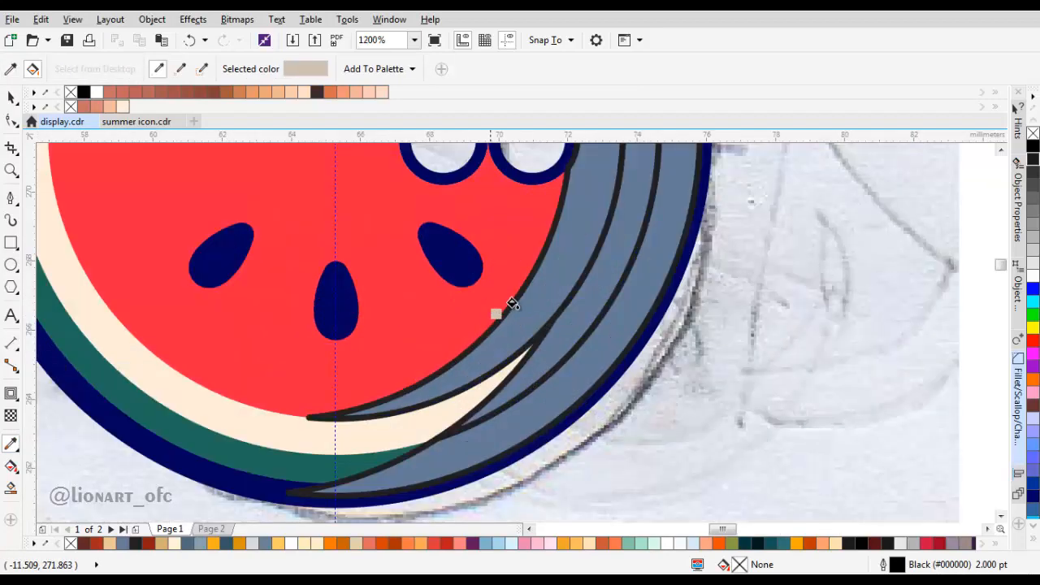
left_click(530, 306)
Sample the dark green swatch (#134038) and fill the outermost shading shape on the rind with it.
scroll(520, 307, "down", 3)
scroll(226, 330, "up", 1)
left_click(232, 329, "shift")
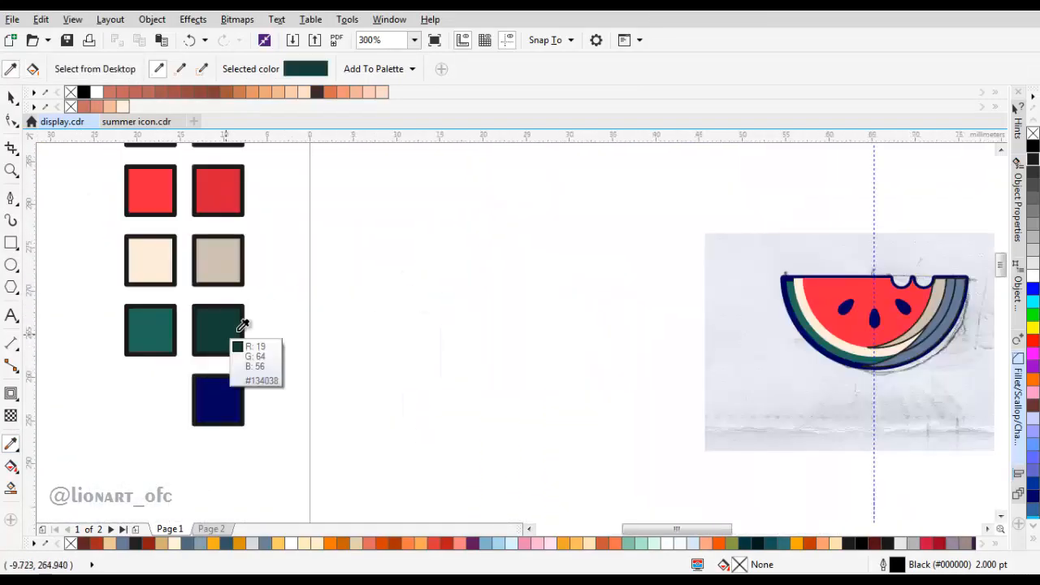
scroll(234, 328, "down", 1)
scroll(569, 318, "up", 1)
left_click(585, 344)
scroll(576, 343, "up", 2)
scroll(576, 339, "down", 2)
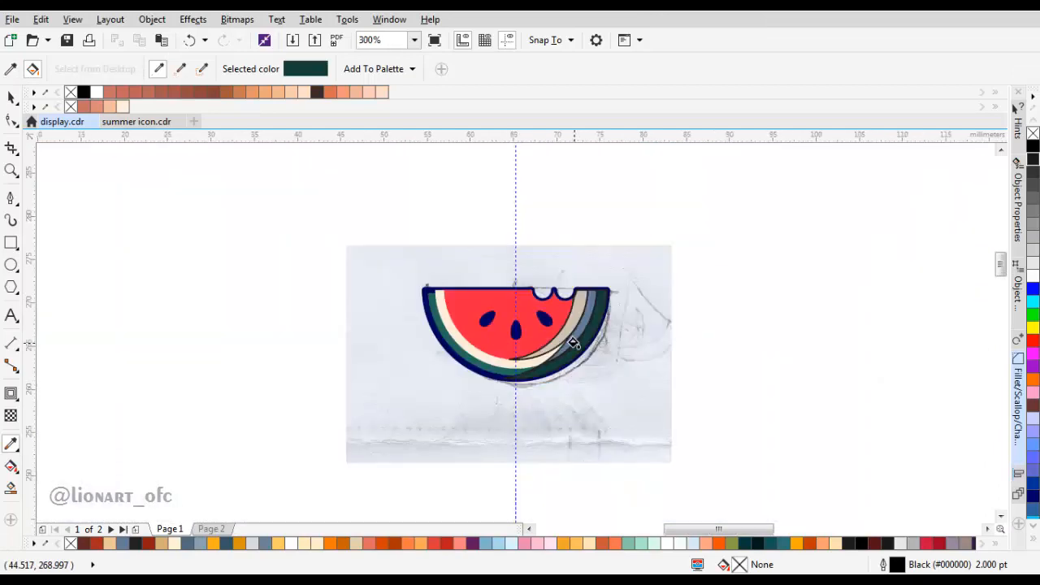
Fill the middle shading shape with the beige used on the innermost one.
scroll(573, 343, "up", 2)
left_click(581, 330, "shift")
scroll(536, 317, "down", 2)
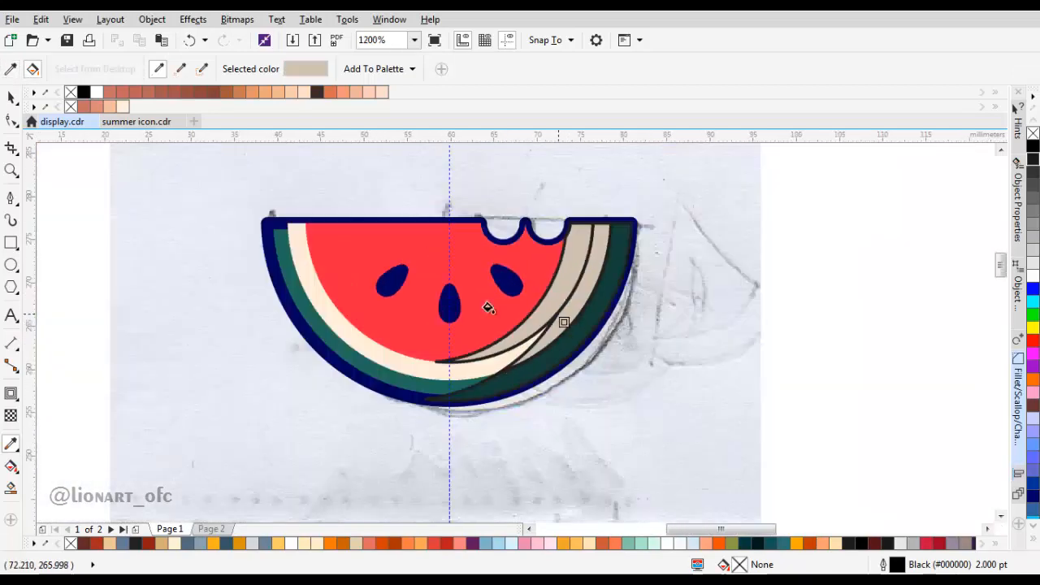
Sample the dark red swatch and fill the innermost shading shape on the flesh with it.
scroll(258, 264, "left", 3)
left_click(258, 246, "shift")
scroll(423, 325, "right", 4)
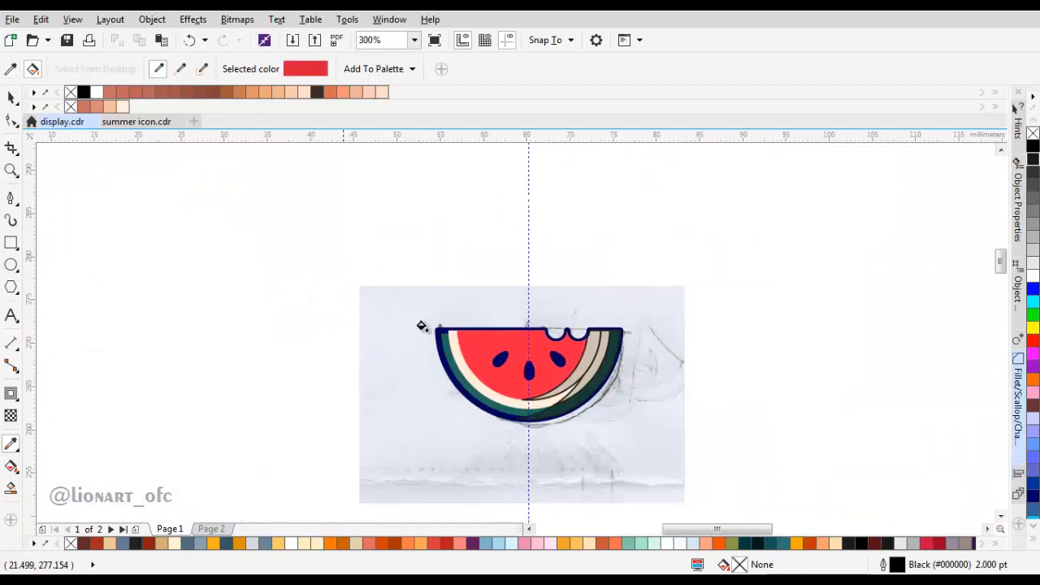
scroll(588, 385, "up", 2)
left_click(560, 326)
Remove the outlines of the dark red, beige and dark green shading shapes.
key("space")
left_click(562, 326)
left_click(615, 335, "shift")
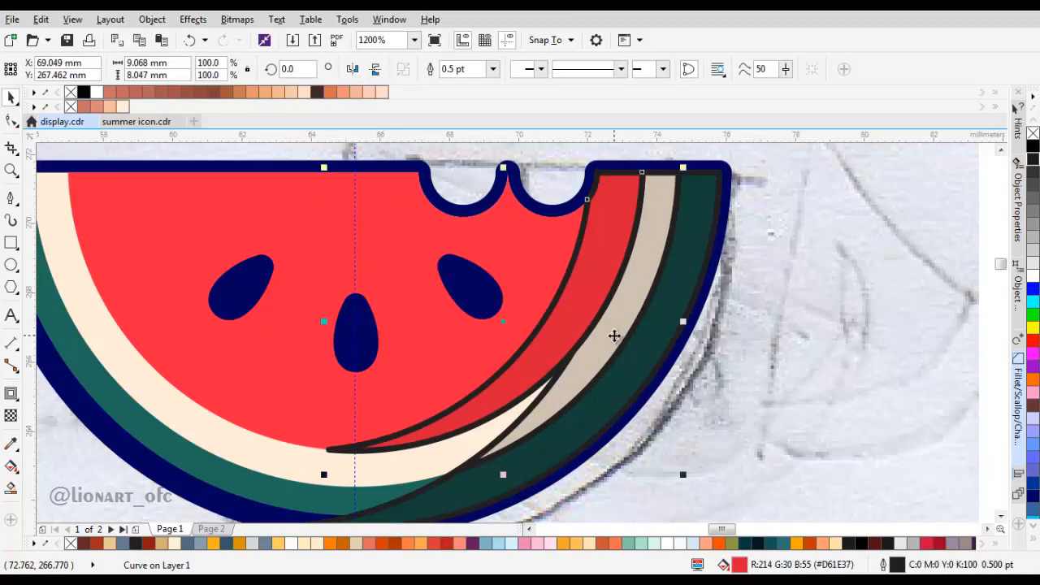
left_click(648, 326, "shift")
left_click(655, 72)
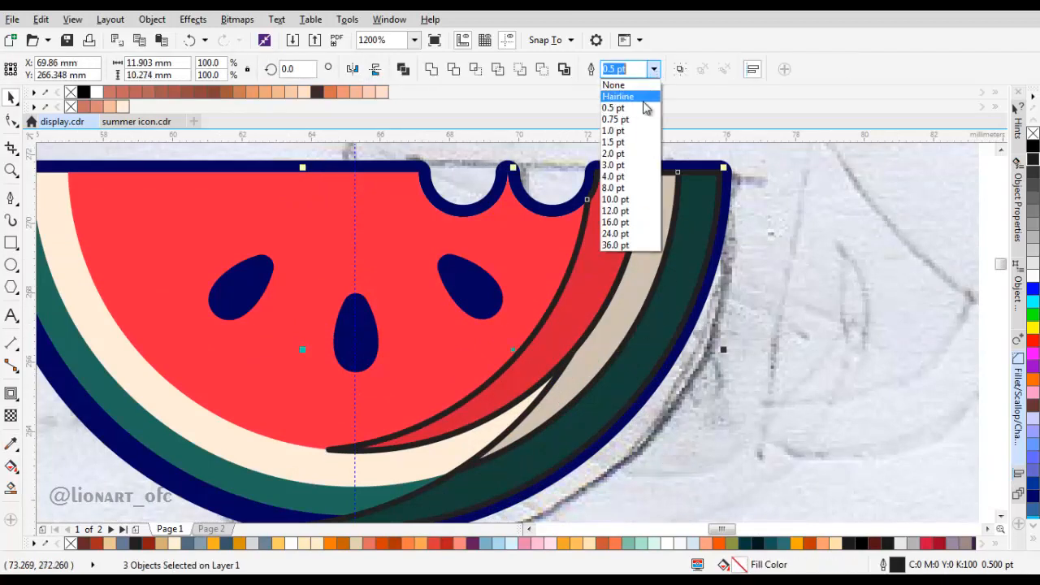
left_click(646, 89)
Copy the green outer shape to the clipboard and set the original's outline to None.
left_click(521, 225)
scroll(521, 225, "down", 1)
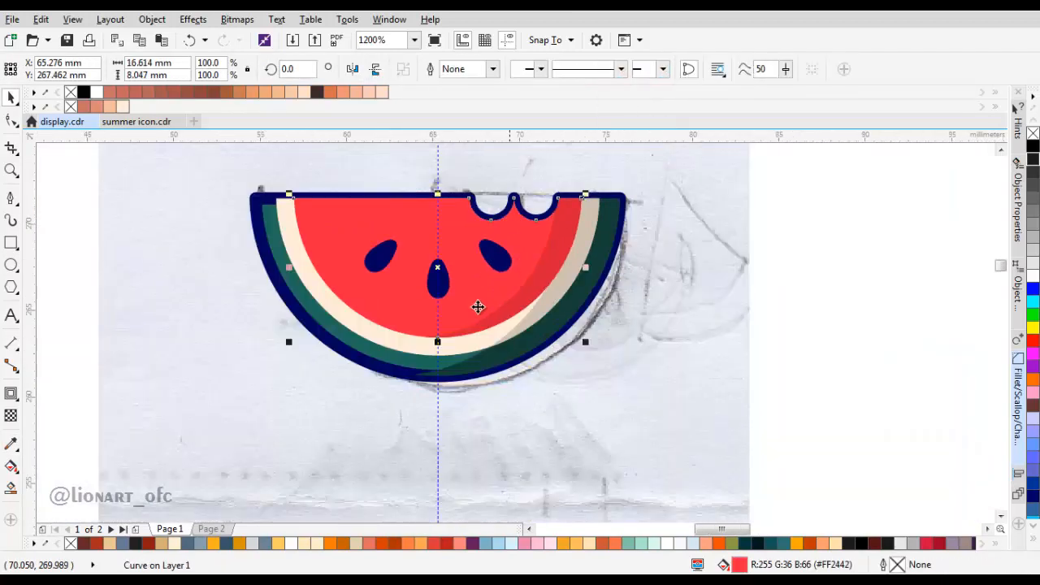
left_click(376, 358)
right_click(375, 358)
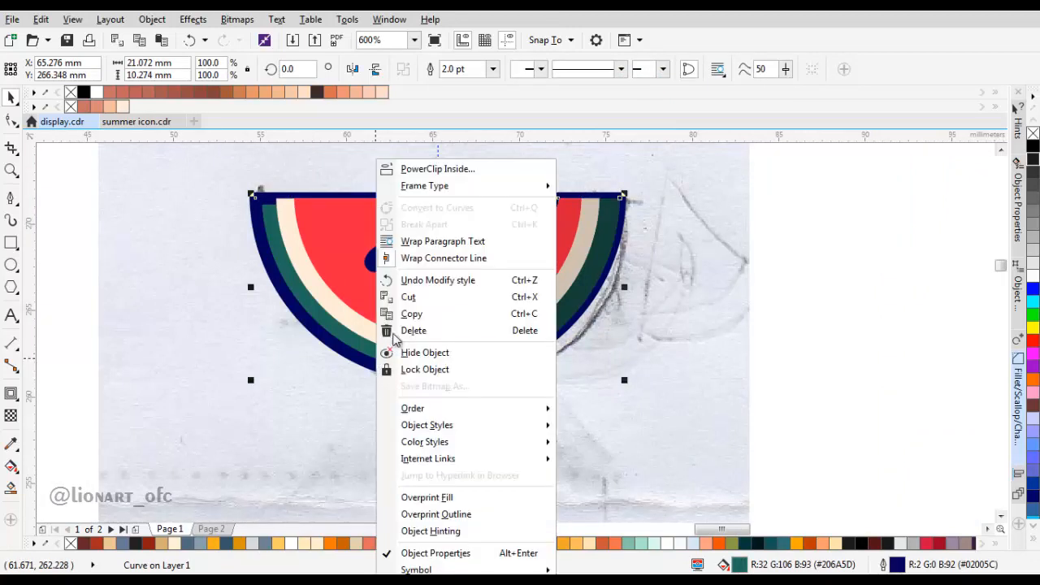
left_click(421, 297)
left_click(493, 69)
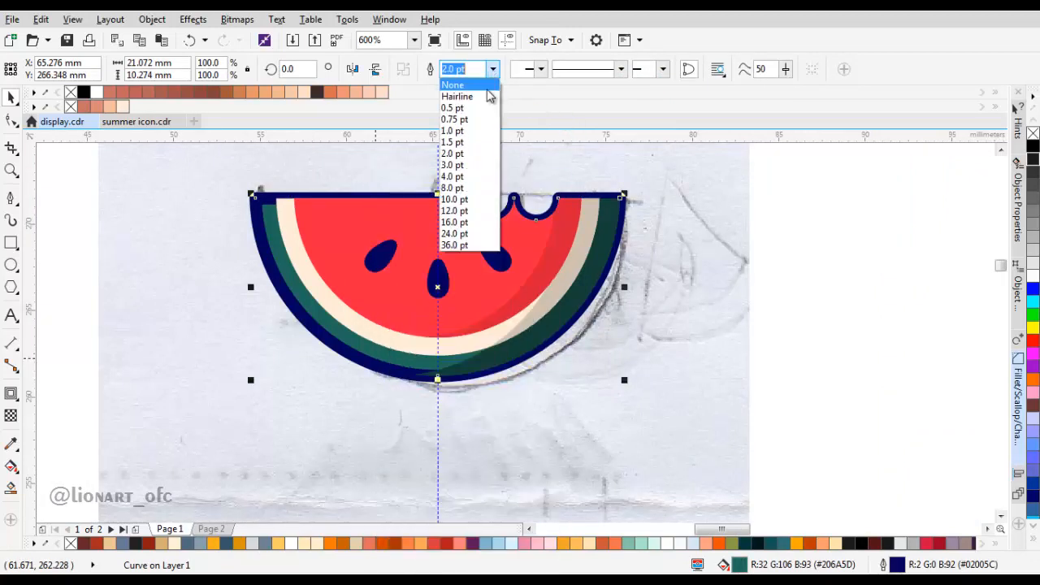
left_click(455, 81)
Paste the copied outer shape in front of the slice and remove its fill, leaving its navy outline.
right_click(798, 162)
left_click(807, 268)
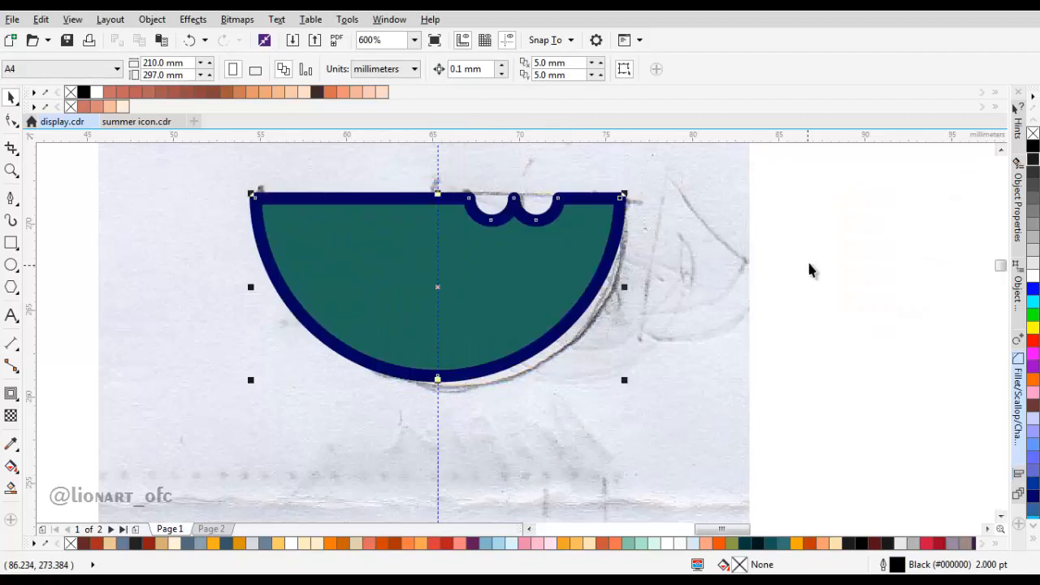
left_click(1032, 133)
left_click(910, 194)
scroll(632, 284, "down", 2)
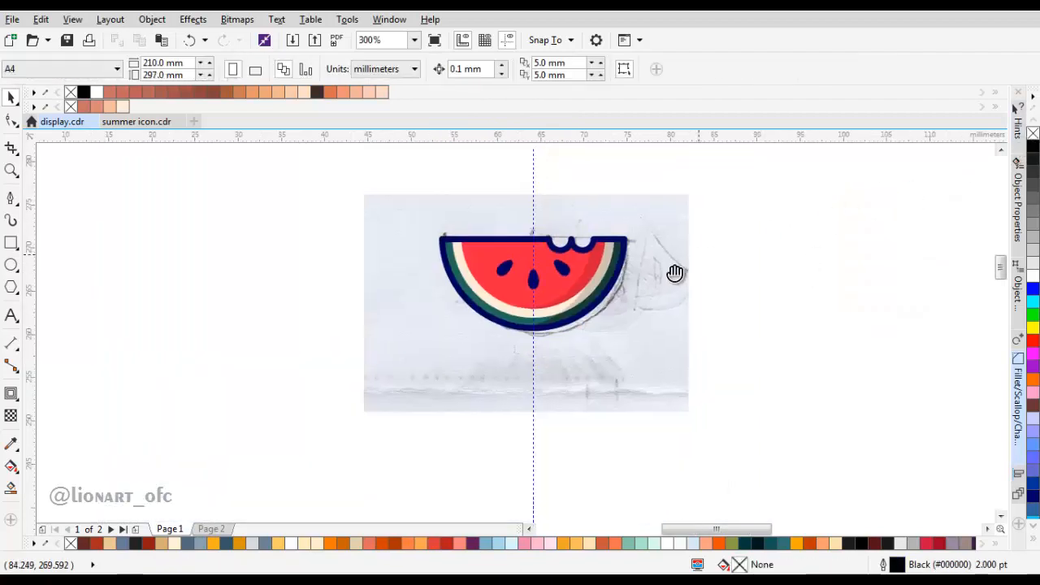
Move the scanned sketch about 67 mm to the right, clear of the watermelon slice.
left_click_drag(640, 291, 932, 305)
scroll(669, 282, "up", 1)
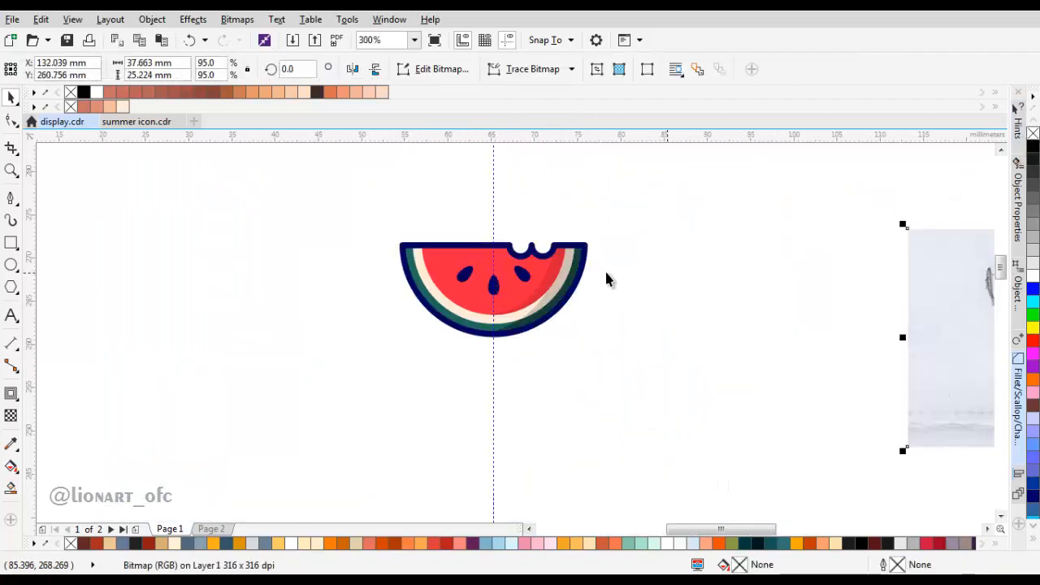
scroll(606, 279, "up", 2)
Create a 1.2 mm inside contour of the navy outline and break the contour group apart.
left_click(441, 227)
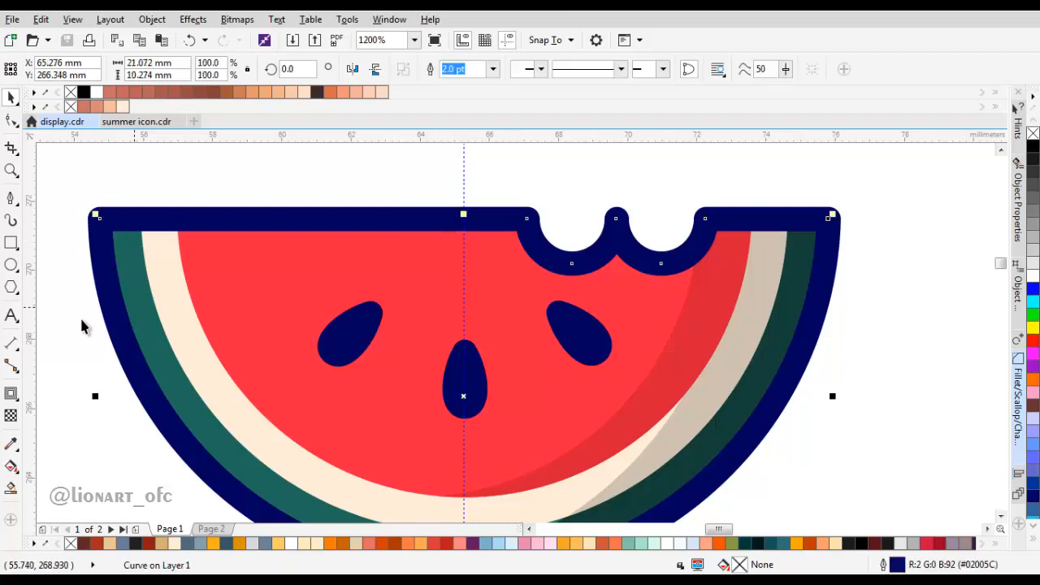
left_click(11, 393)
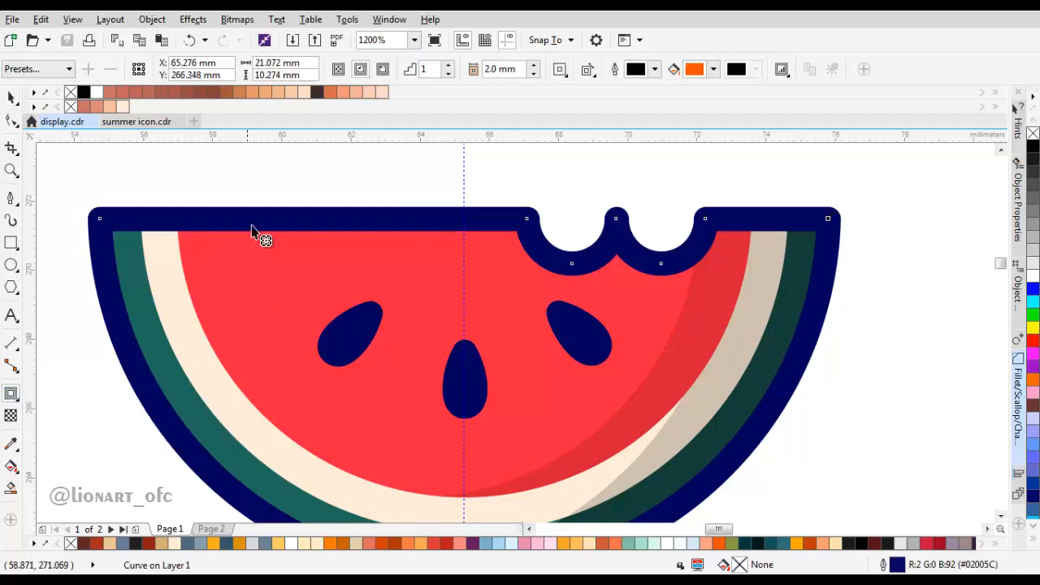
left_click_drag(262, 230, 279, 269)
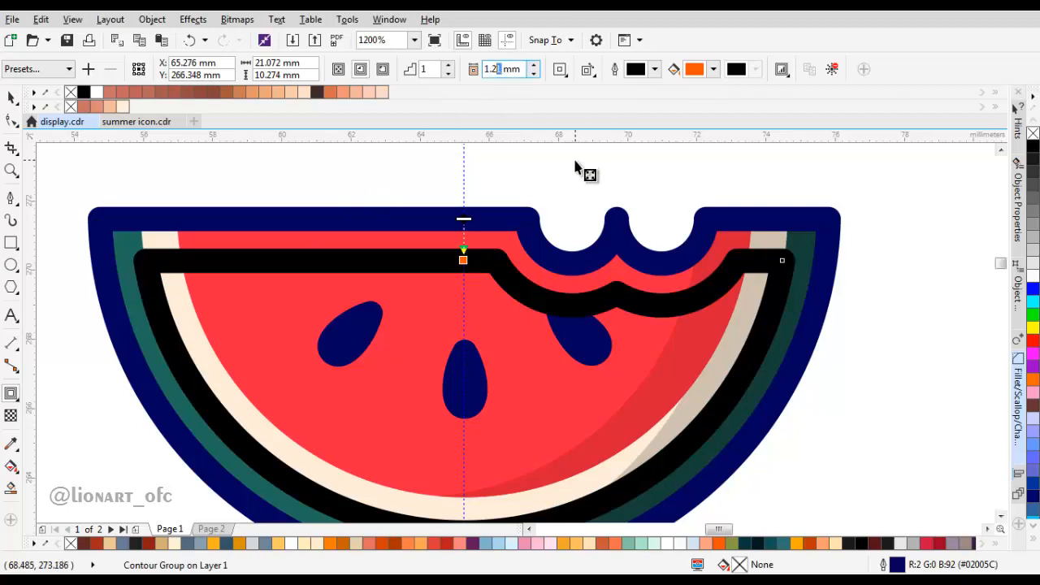
key("space")
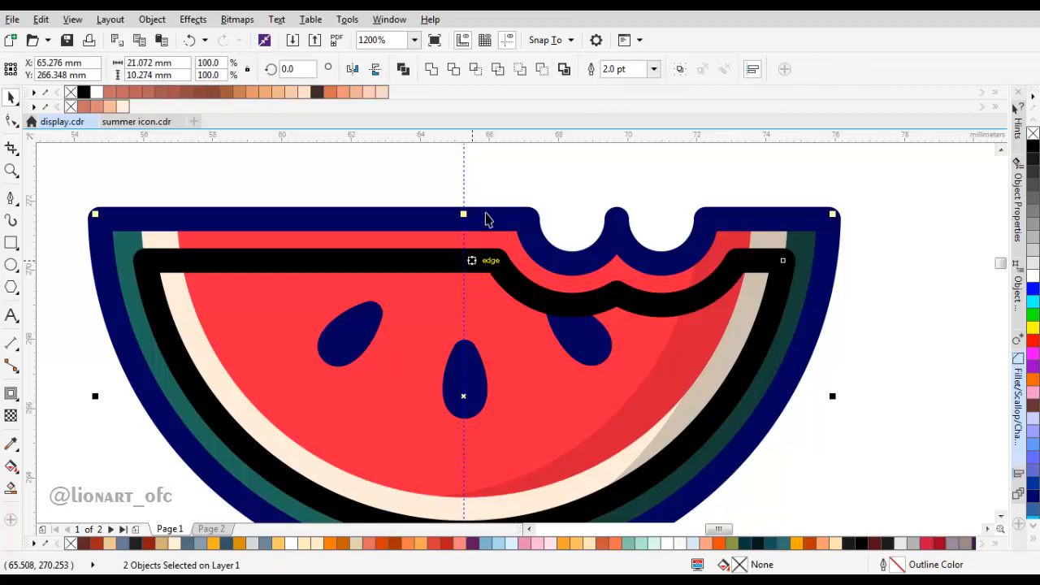
Delete the lower arc, bite and right-side nodes of the inner contour curve, keeping only its straight upper left segment.
scroll(485, 218, "down", 2)
left_click(601, 199)
scroll(493, 249, "up", 1)
left_click(432, 229)
scroll(417, 232, "up", 1)
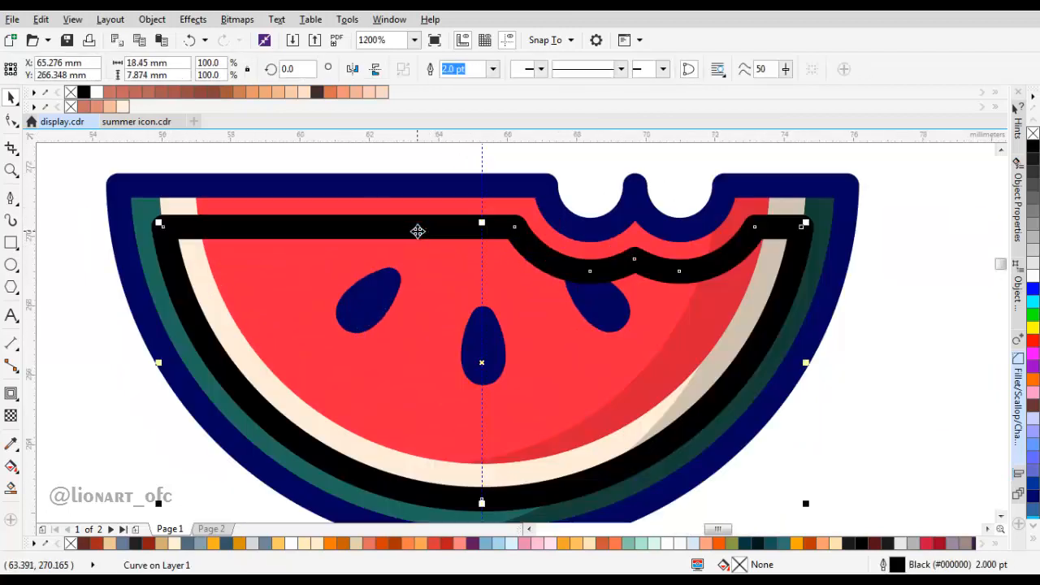
key("F10")
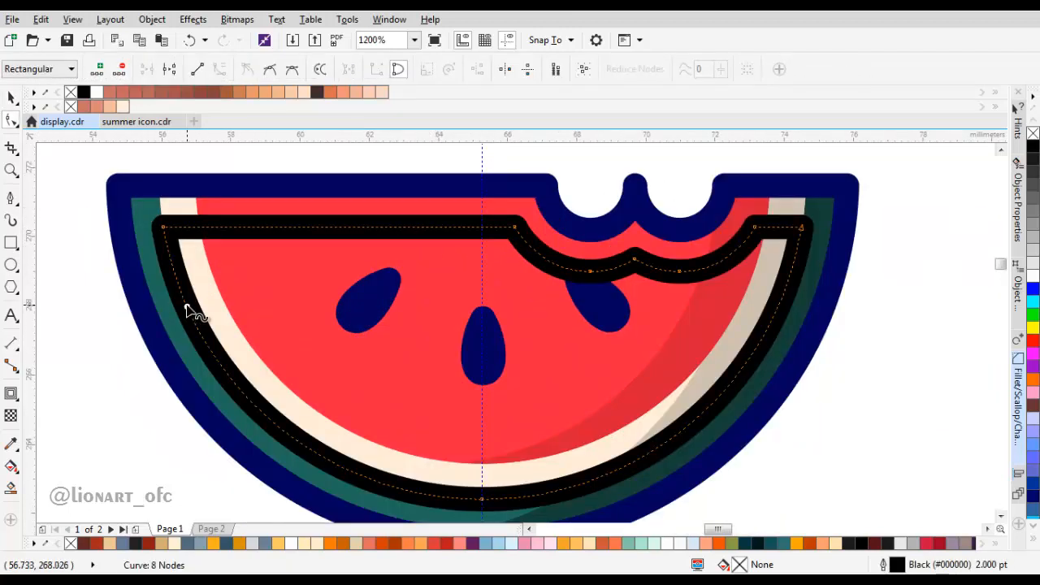
left_click_drag(243, 301, 606, 523)
key("Delete")
left_click_drag(596, 176, 811, 302)
key("Delete")
left_click(591, 256)
key("Delete")
scroll(452, 247, "down", 1)
scroll(353, 224, "up", 1)
scroll(332, 239, "up", 1)
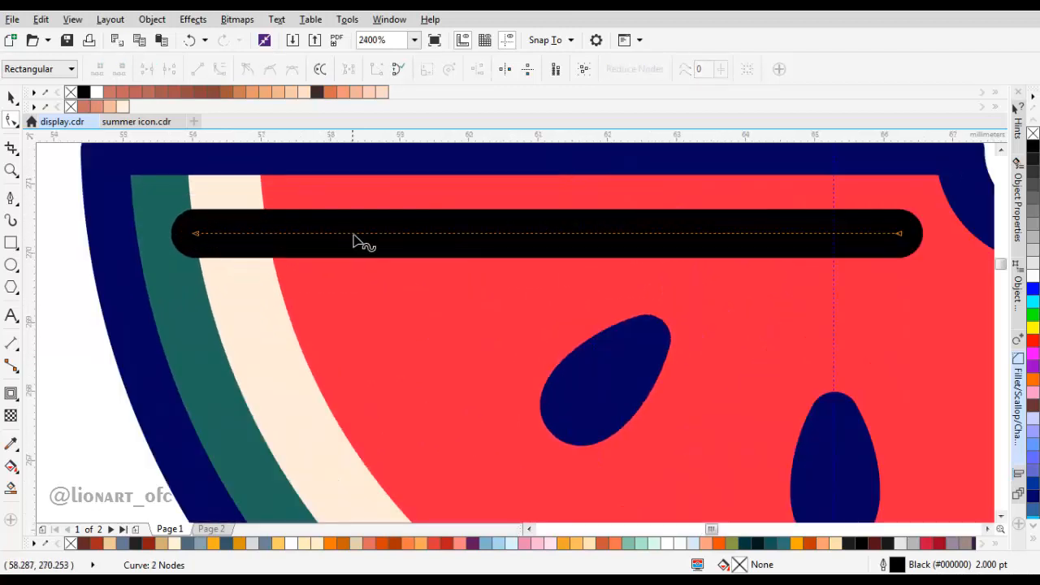
Add a node near the left part of the black line and shorten the line's left end by about 2.9 mm.
double_click(397, 233)
left_click(408, 236)
left_click(409, 233)
left_click_drag(195, 234, 397, 234)
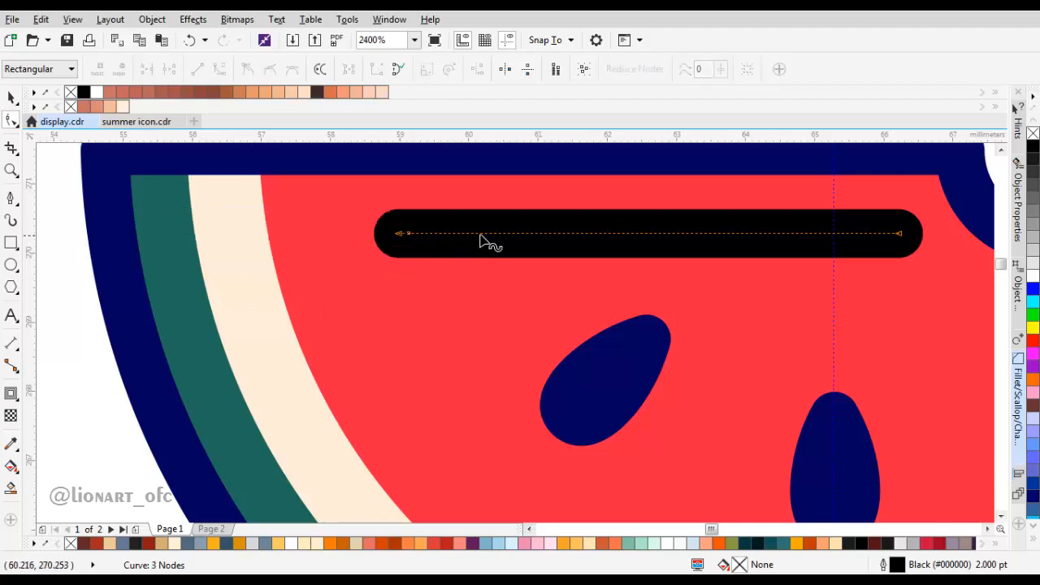
Cut a gap of about 1 mm between nodes in the black line, separating a short dot from the long bar.
double_click(478, 234)
left_click(444, 233)
key("Delete")
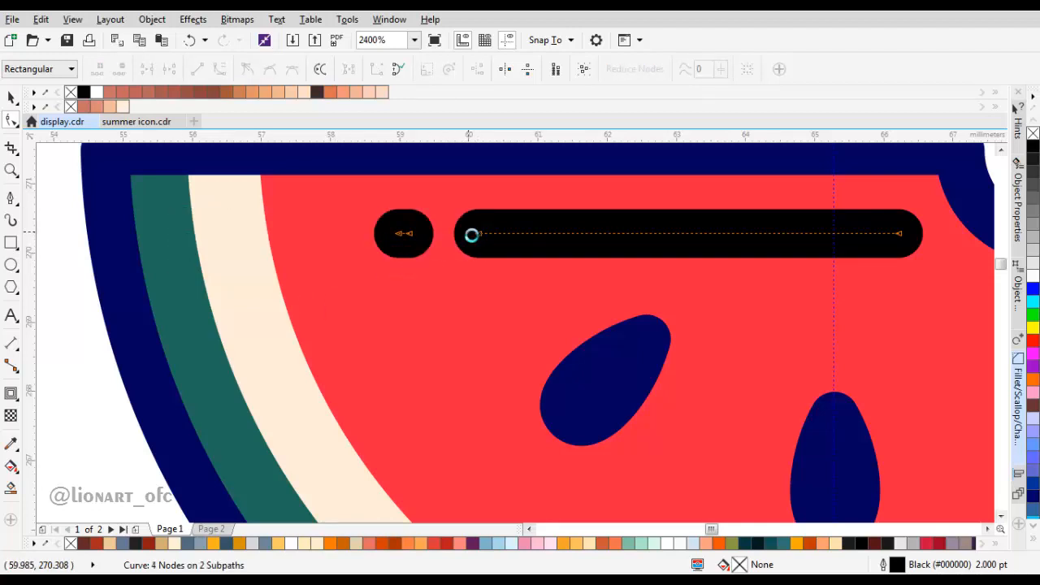
Add a node midway along the long bar and delete its right part, making the highlight about 4 mm long overall.
scroll(472, 235, "down", 1)
scroll(574, 233, "up", 1)
double_click(557, 238)
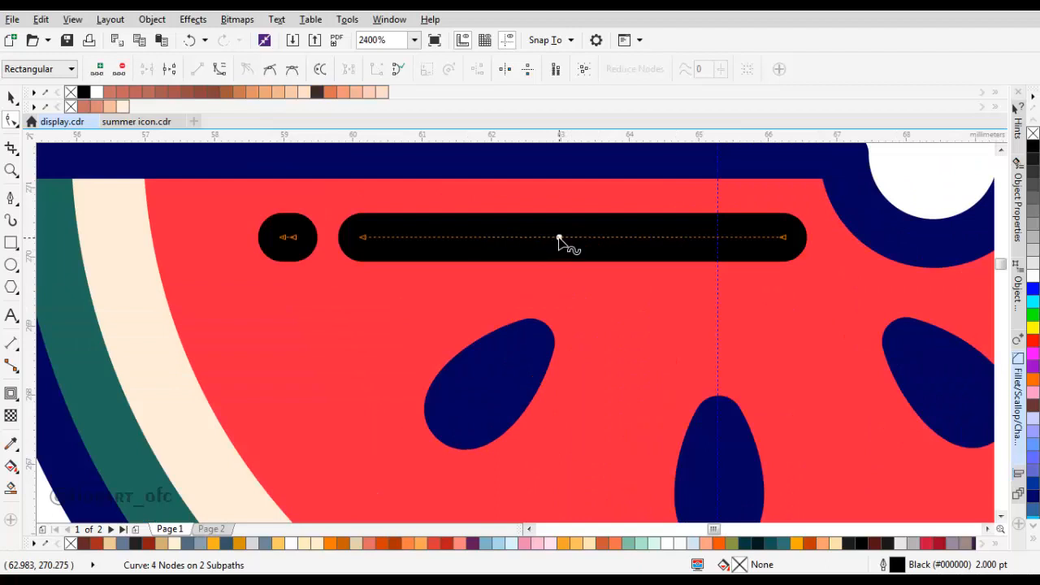
left_click_drag(650, 177, 813, 294)
key("Delete")
scroll(573, 268, "down", 2)
key("space")
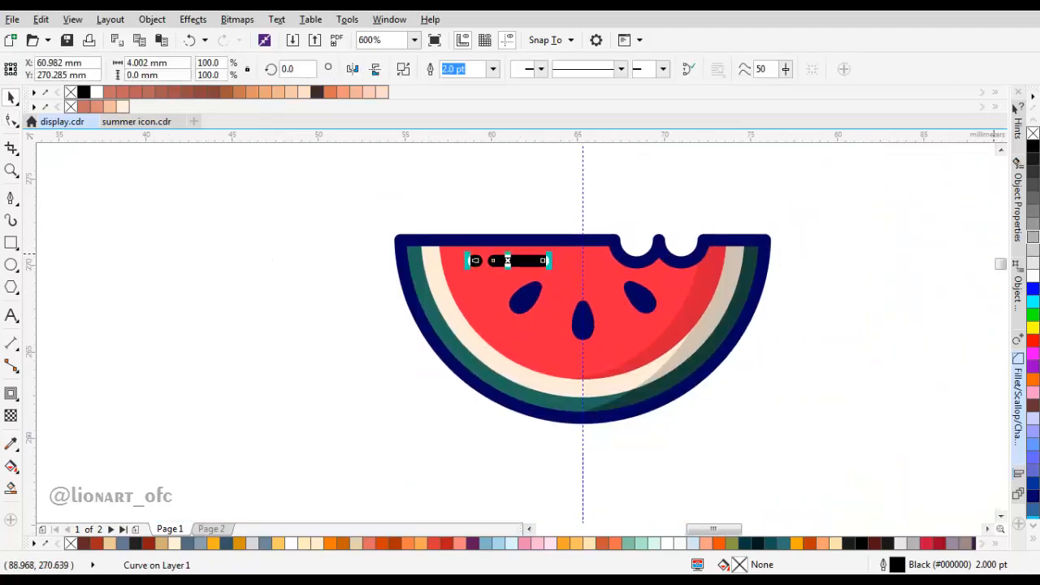
Set the outline colour of the dot-and-bar highlight to white and deselect it.
right_click(1030, 279)
left_click(864, 242)
scroll(726, 223, "down", 1)
left_click_drag(726, 223, 574, 249)
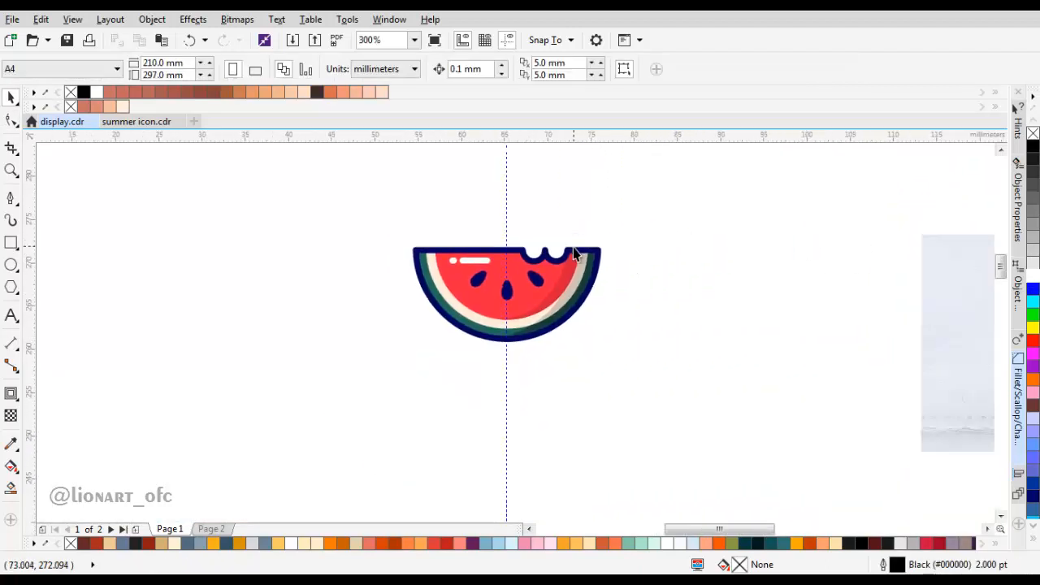
scroll(521, 278, "up", 1)
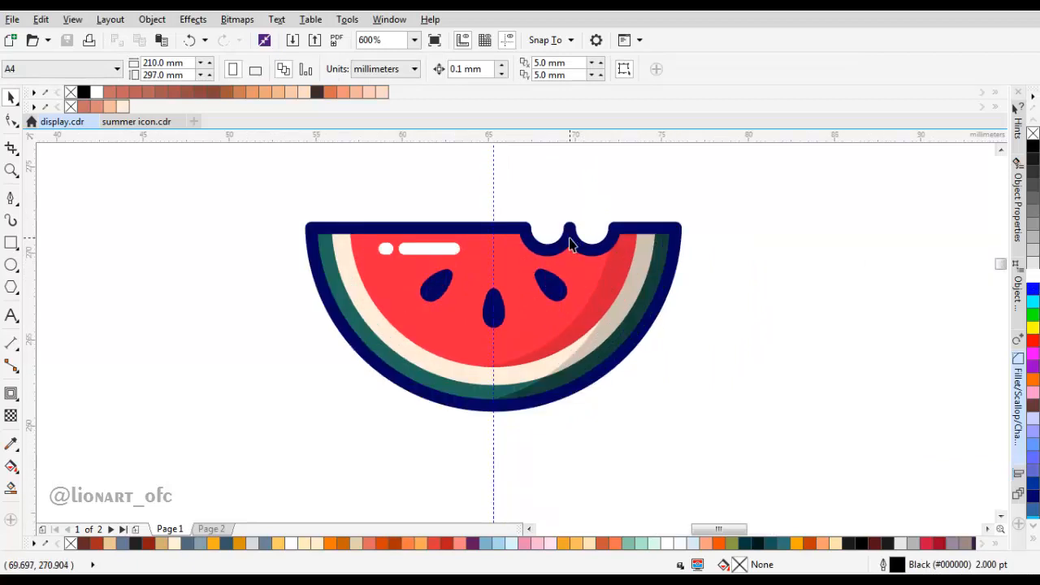
left_click_drag(703, 227, 569, 239)
Add two nodes about 1.1 mm apart on the navy outline's upper edge above the highlight and delete the segment between them.
scroll(314, 229, "up", 1)
left_click_drag(268, 236, 413, 239)
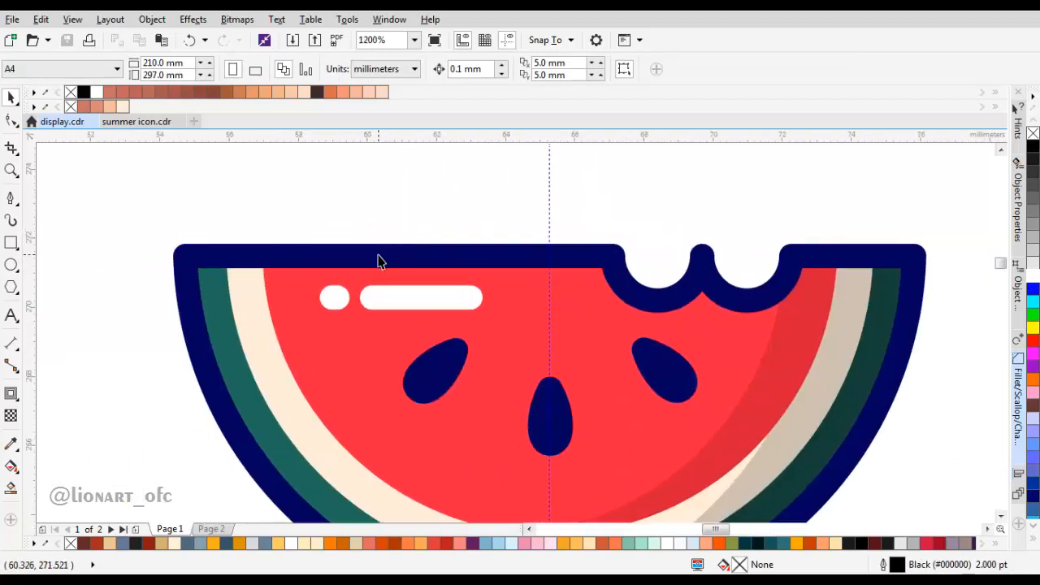
double_click(378, 255)
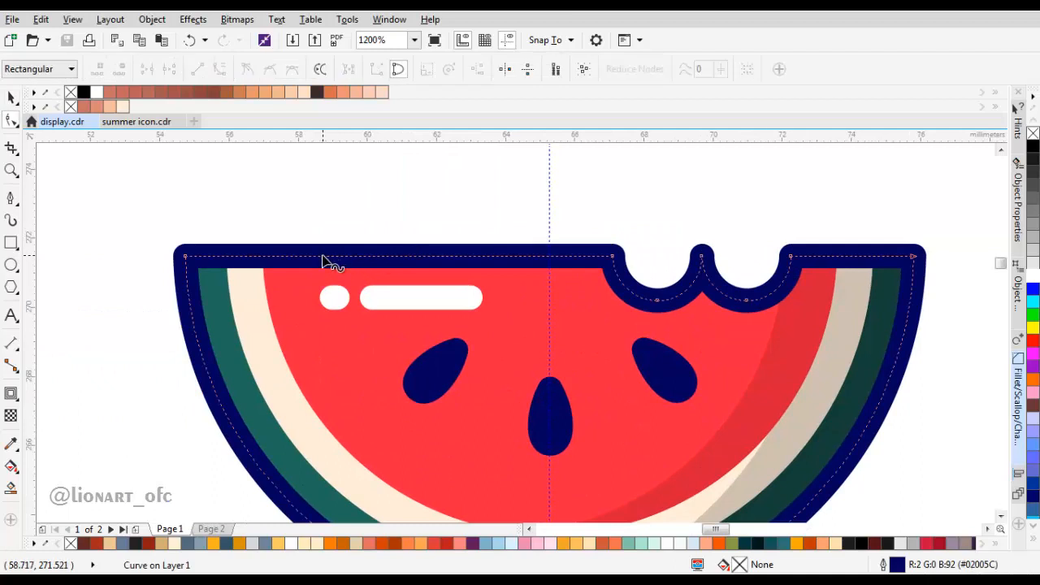
double_click(322, 257)
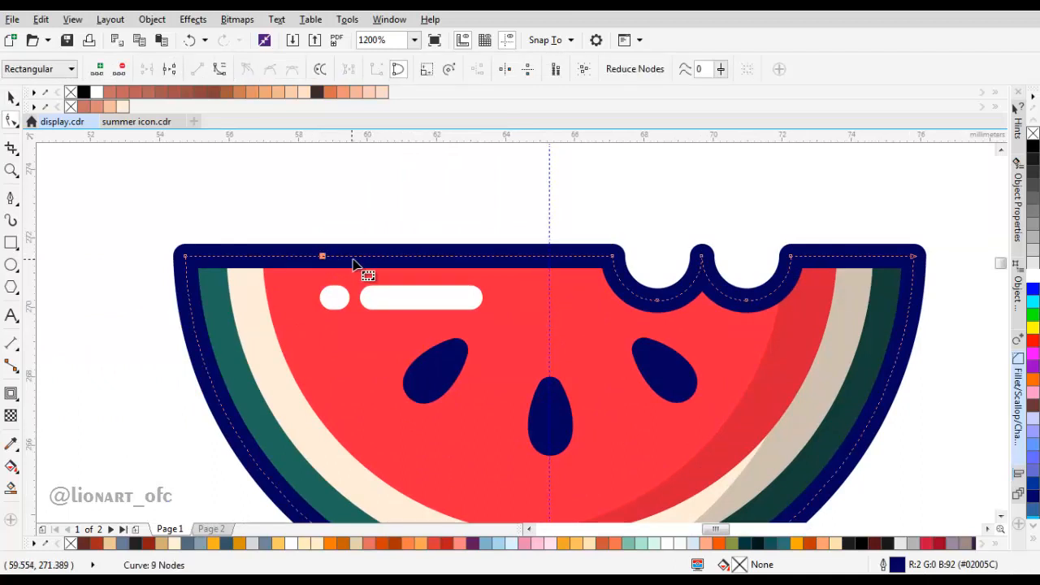
double_click(362, 257)
left_click(343, 256)
key("Delete")
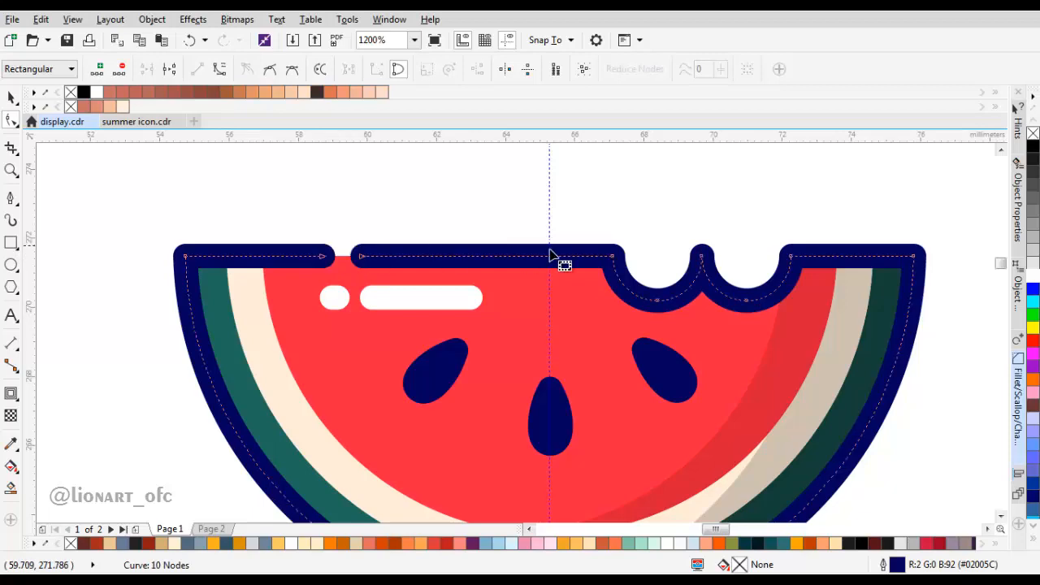
Cut a gap of about 1 mm in the navy outline at the bottom of the left bite mark by adding nodes and deleting the segment between them.
left_click_drag(662, 278, 499, 290)
scroll(529, 285, "up", 2)
double_click(549, 274)
scroll(500, 290, "down", 2)
scroll(504, 296, "up", 2)
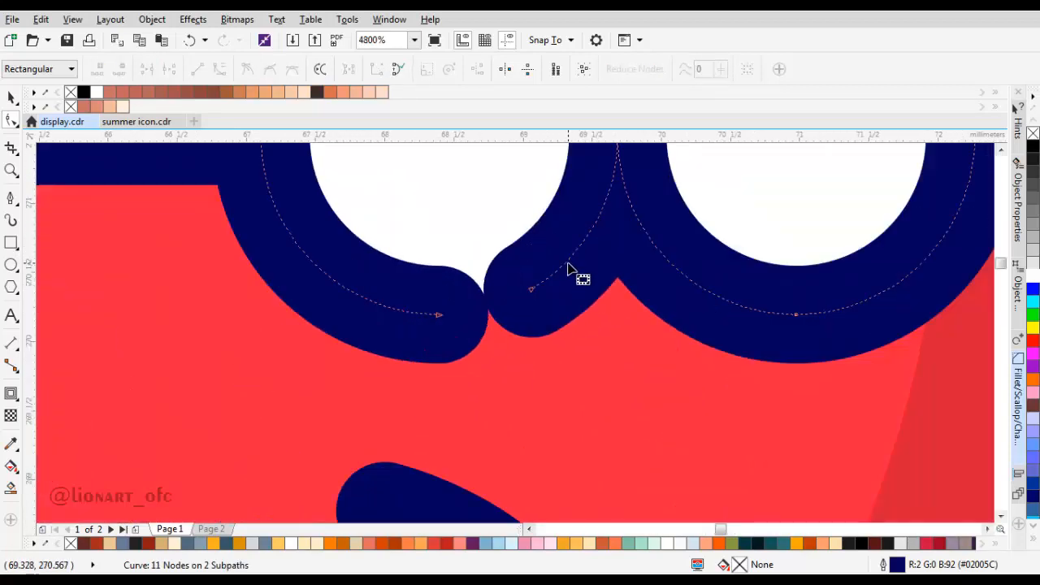
double_click(566, 262)
left_click_drag(503, 269, 545, 301)
key("Delete")
scroll(536, 300, "down", 3)
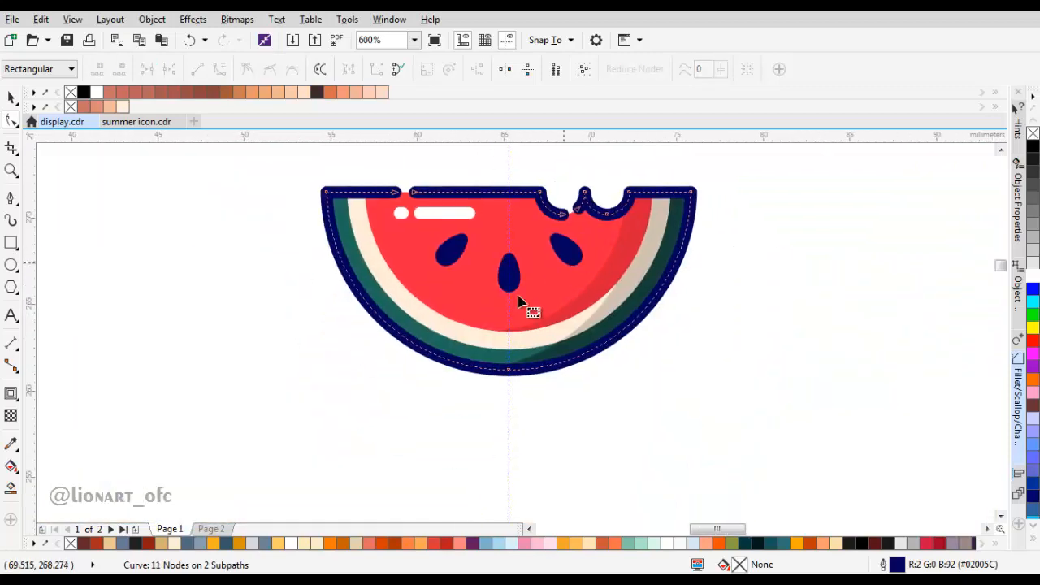
Add two nodes about 0.8 mm apart on the outline's lower-left curve and delete the segment between them.
scroll(429, 362, "up", 2)
scroll(414, 352, "up", 1)
double_click(400, 325)
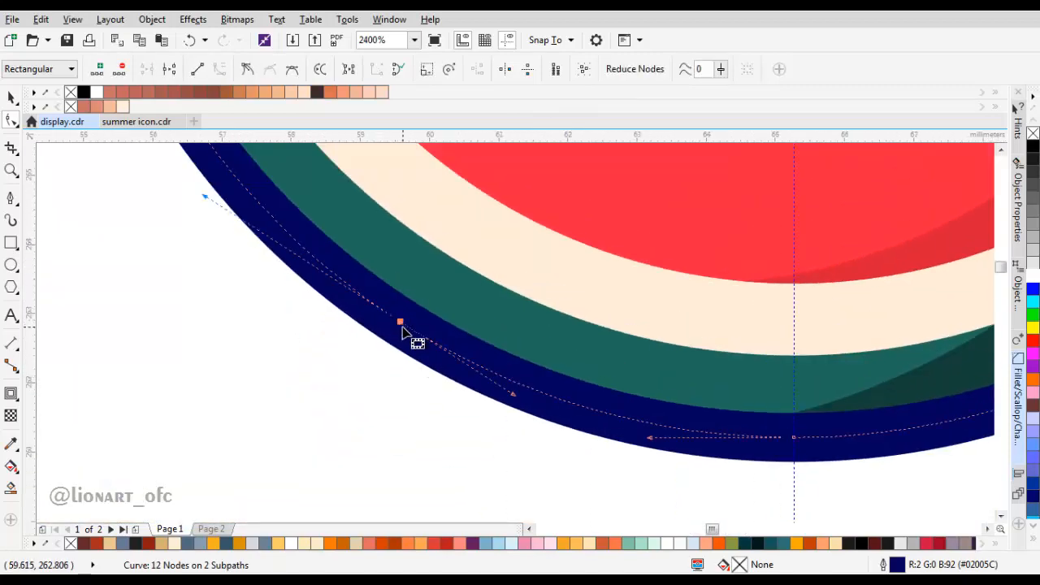
double_click(356, 293)
key("ctrl+k")
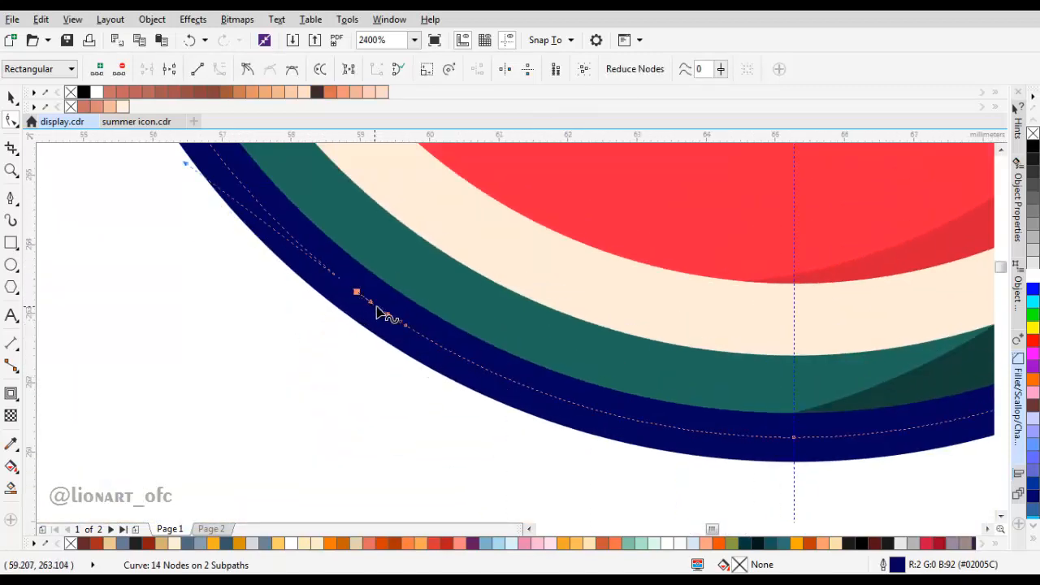
left_click(376, 308)
key("Delete")
Cut a second gap just below the first on the lower-left outline, leaving a short dot, and widen the gap above the dot.
double_click(455, 352)
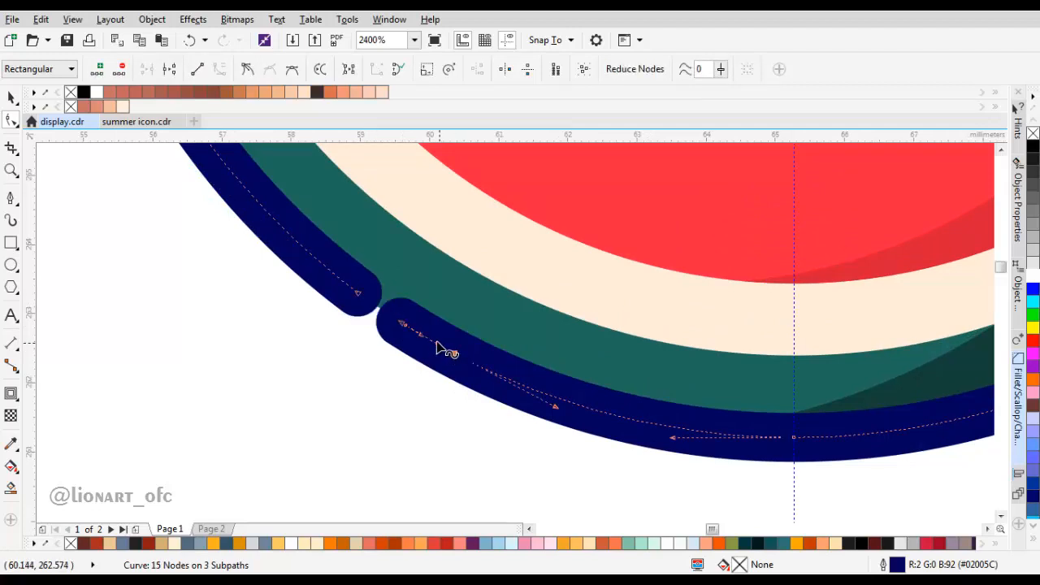
left_click(430, 338)
key("Delete")
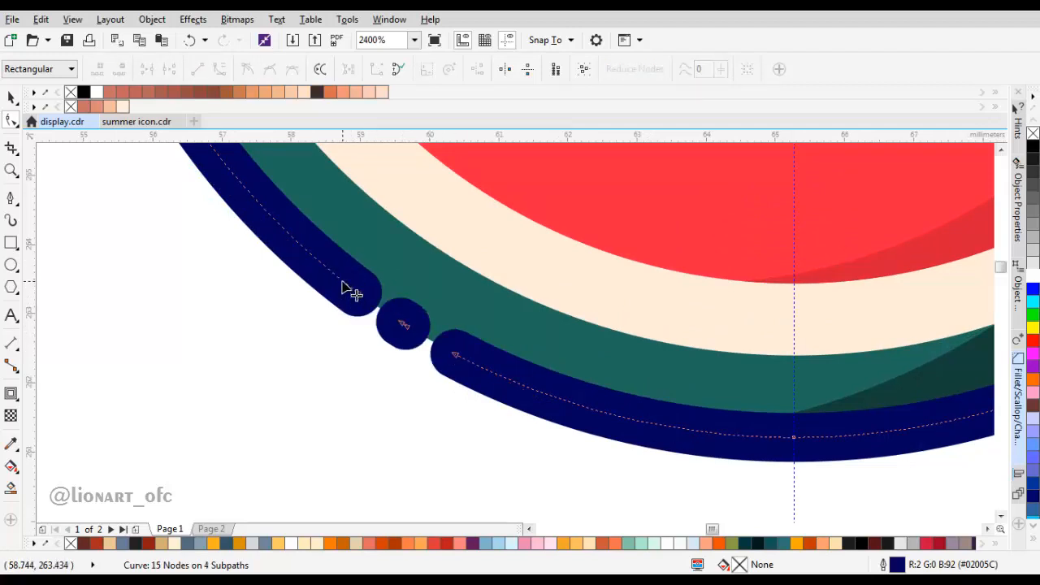
double_click(342, 283)
left_click_drag(352, 276, 368, 332)
key("Delete")
Select all the watermelon slice's objects, group them and move the group about 21 mm left of the guideline.
scroll(386, 327, "down", 4)
key("space")
left_click(481, 344)
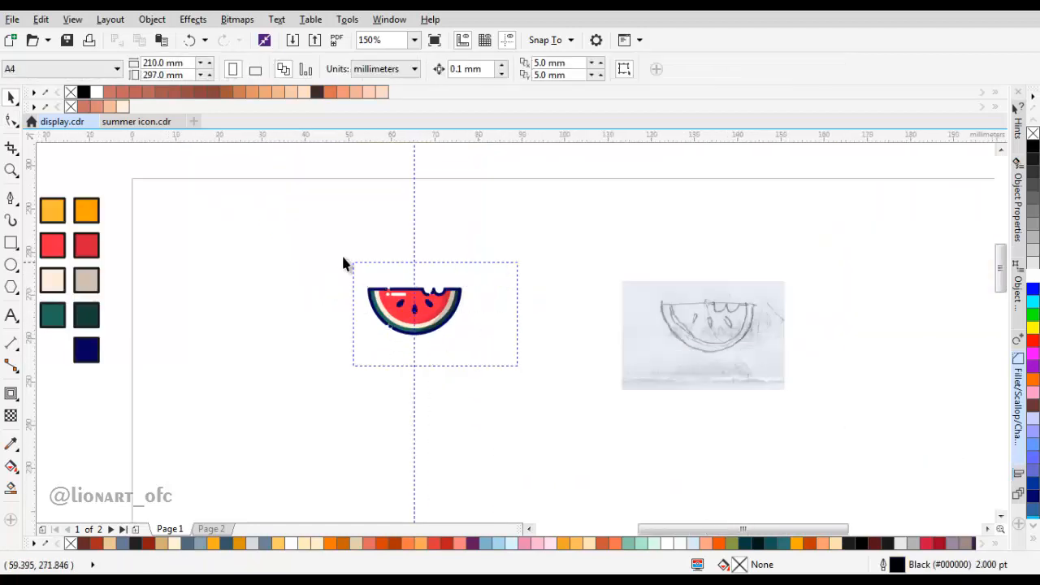
left_click_drag(342, 258, 293, 224)
scroll(441, 306, "up", 1)
key("ctrl+g")
left_click_drag(451, 311, 268, 302)
Delete the vertical guideline beside the watermelon icon and save the document.
left_click_drag(381, 281, 467, 282)
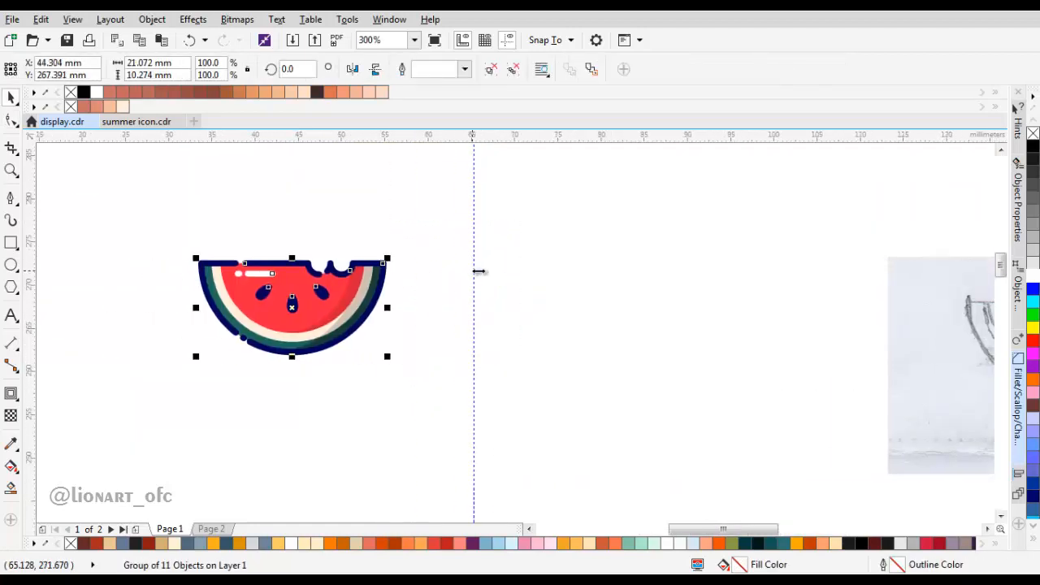
key("ctrl+s")
left_click(476, 268)
left_click(474, 269)
key("Delete")
left_click_drag(321, 281, 423, 280)
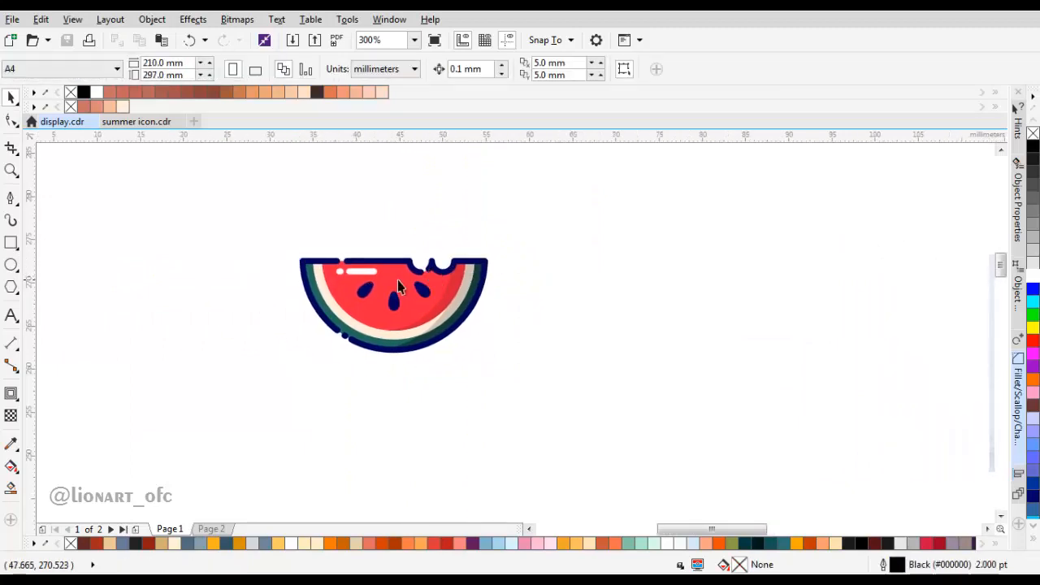
scroll(398, 286, "up", 1)
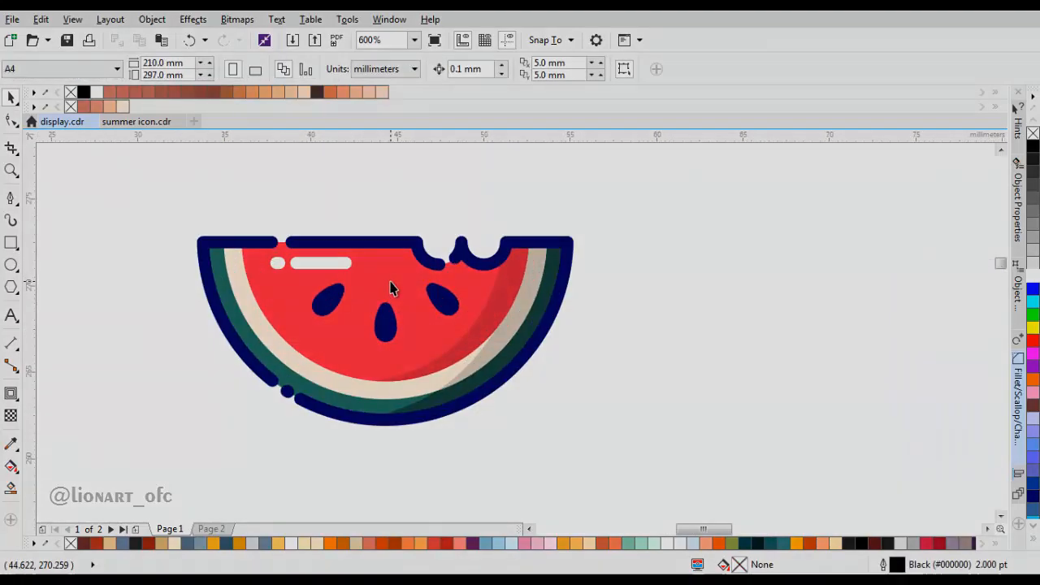